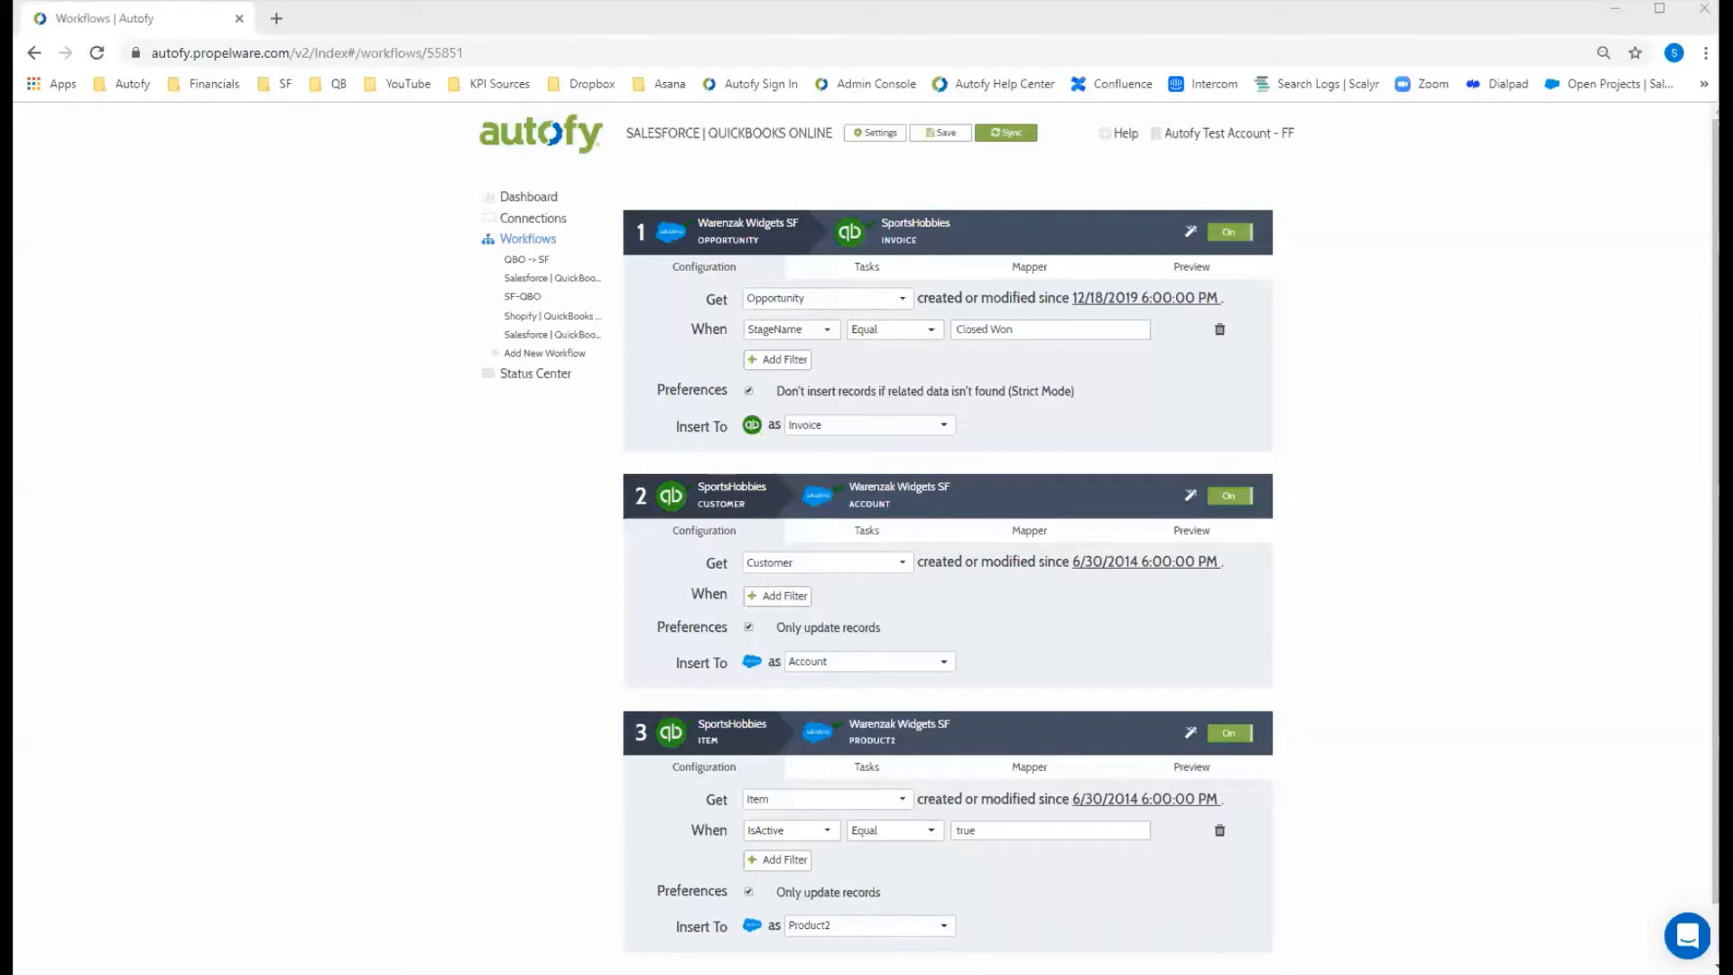
Show the Opportunity-to-Invoice field mappings and expand the Customer, Parent, Billing Address, Shipping Address, Line Items and Item groups
click(1060, 272)
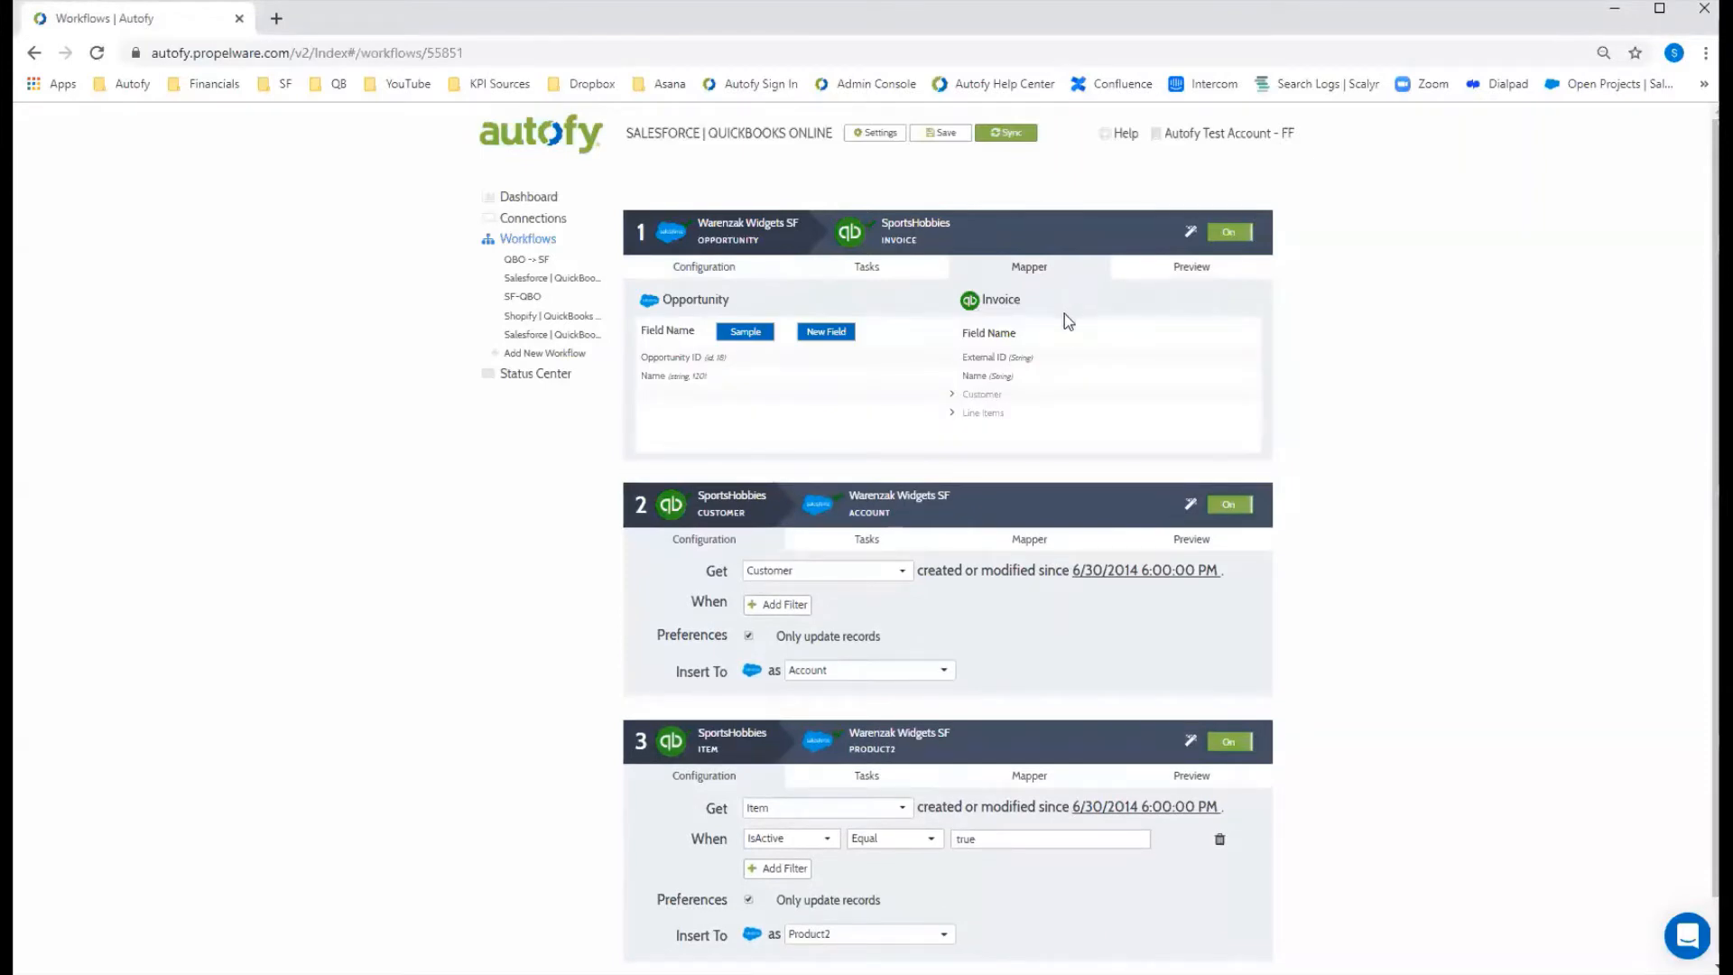
click(949, 397)
click(969, 451)
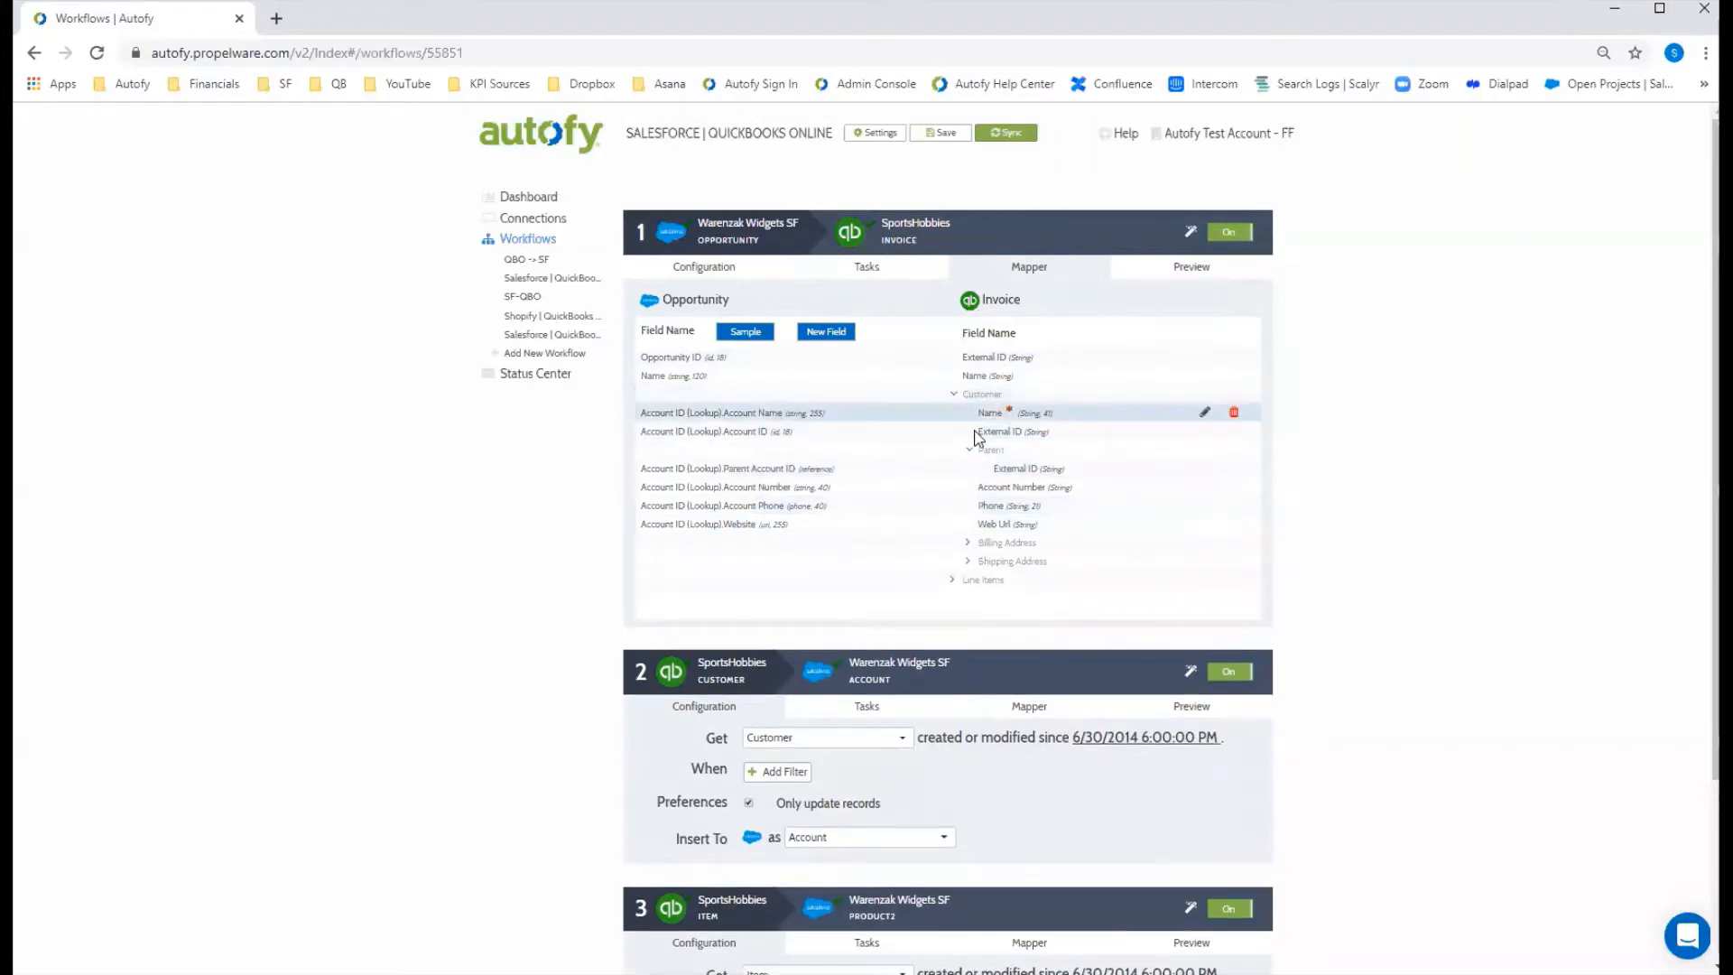
click(966, 544)
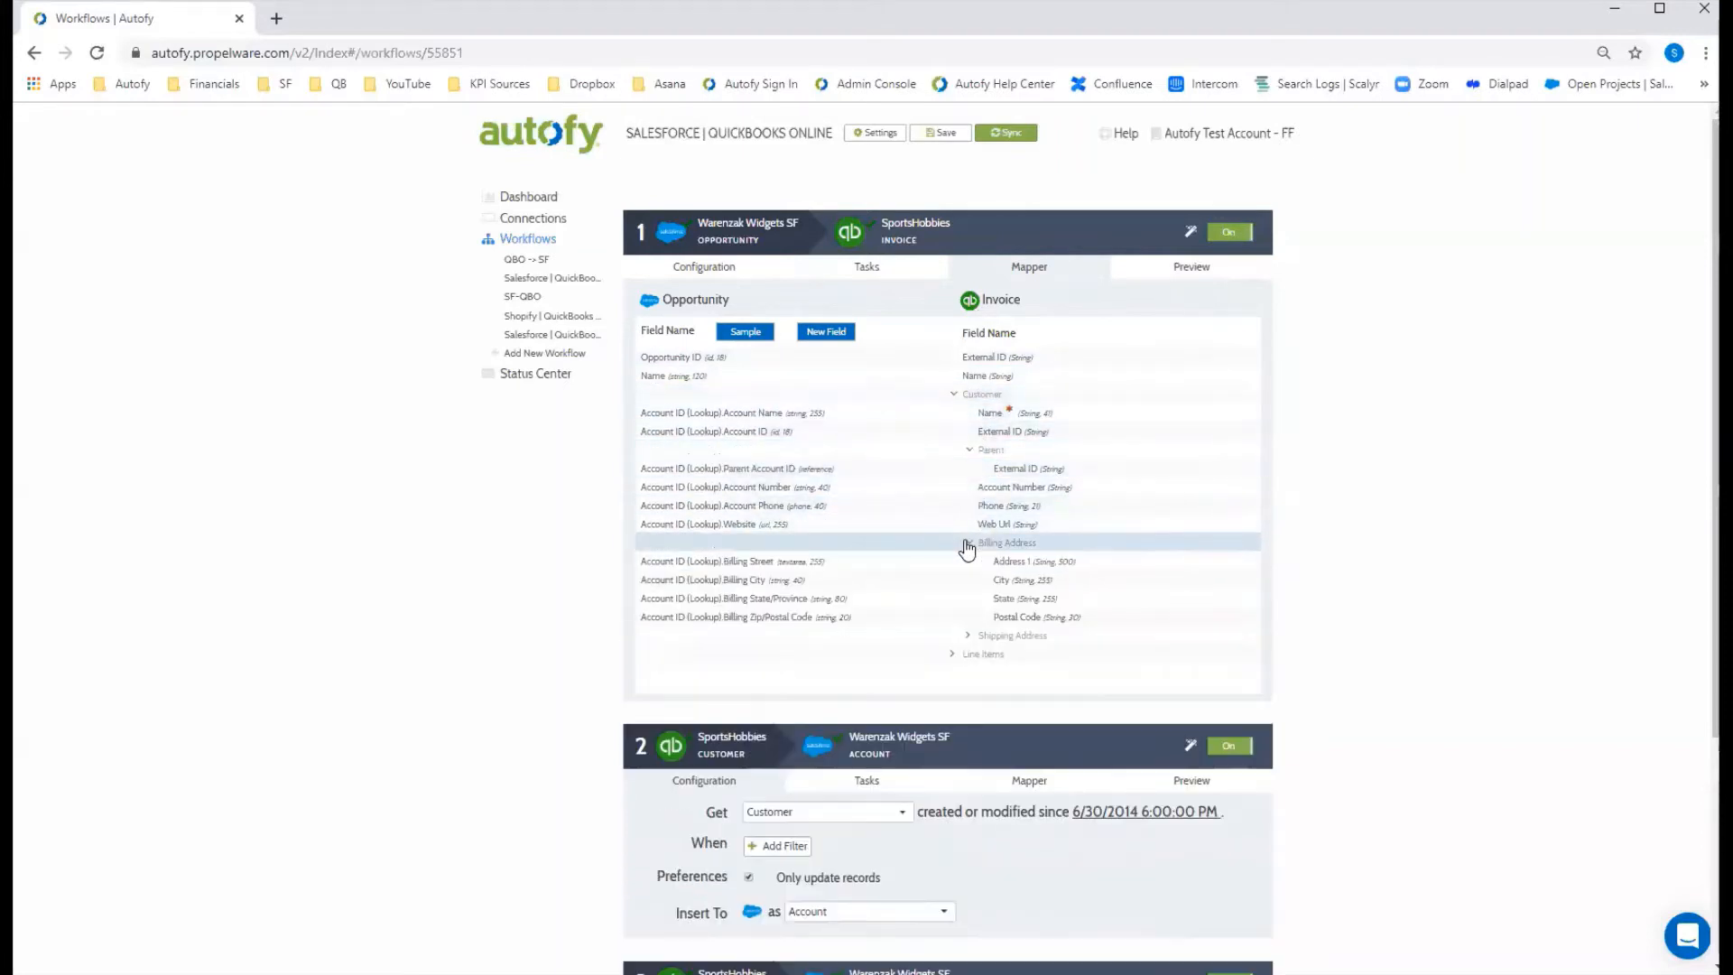
click(966, 635)
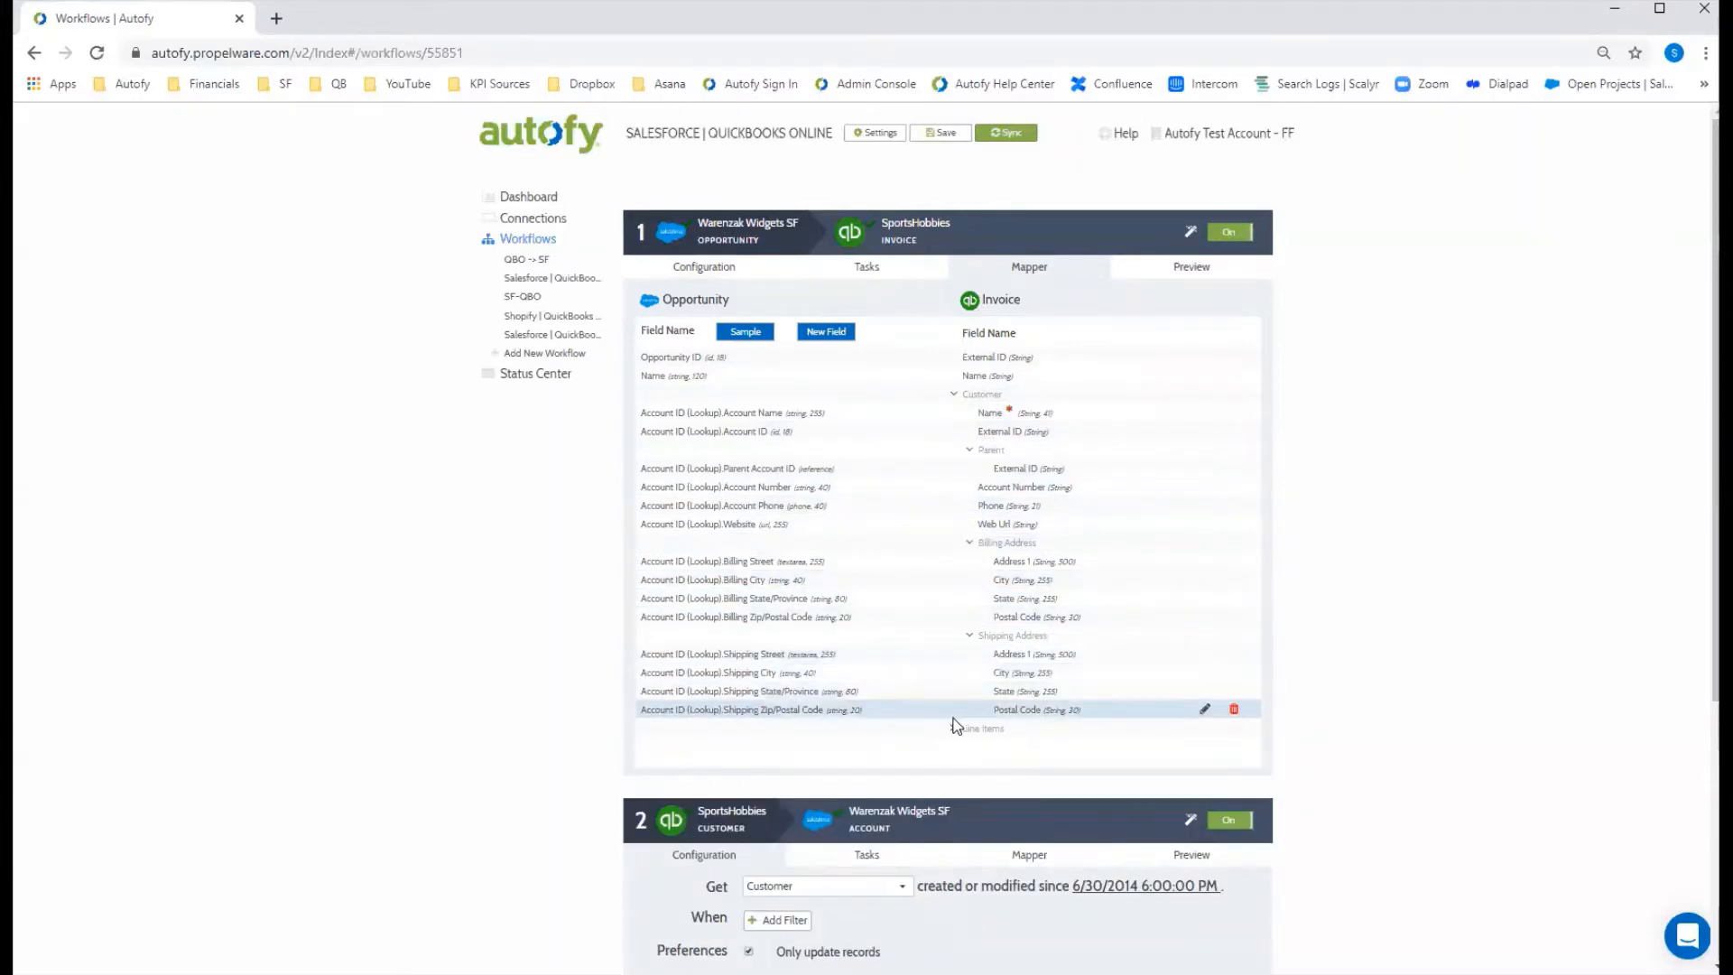
click(953, 728)
click(967, 821)
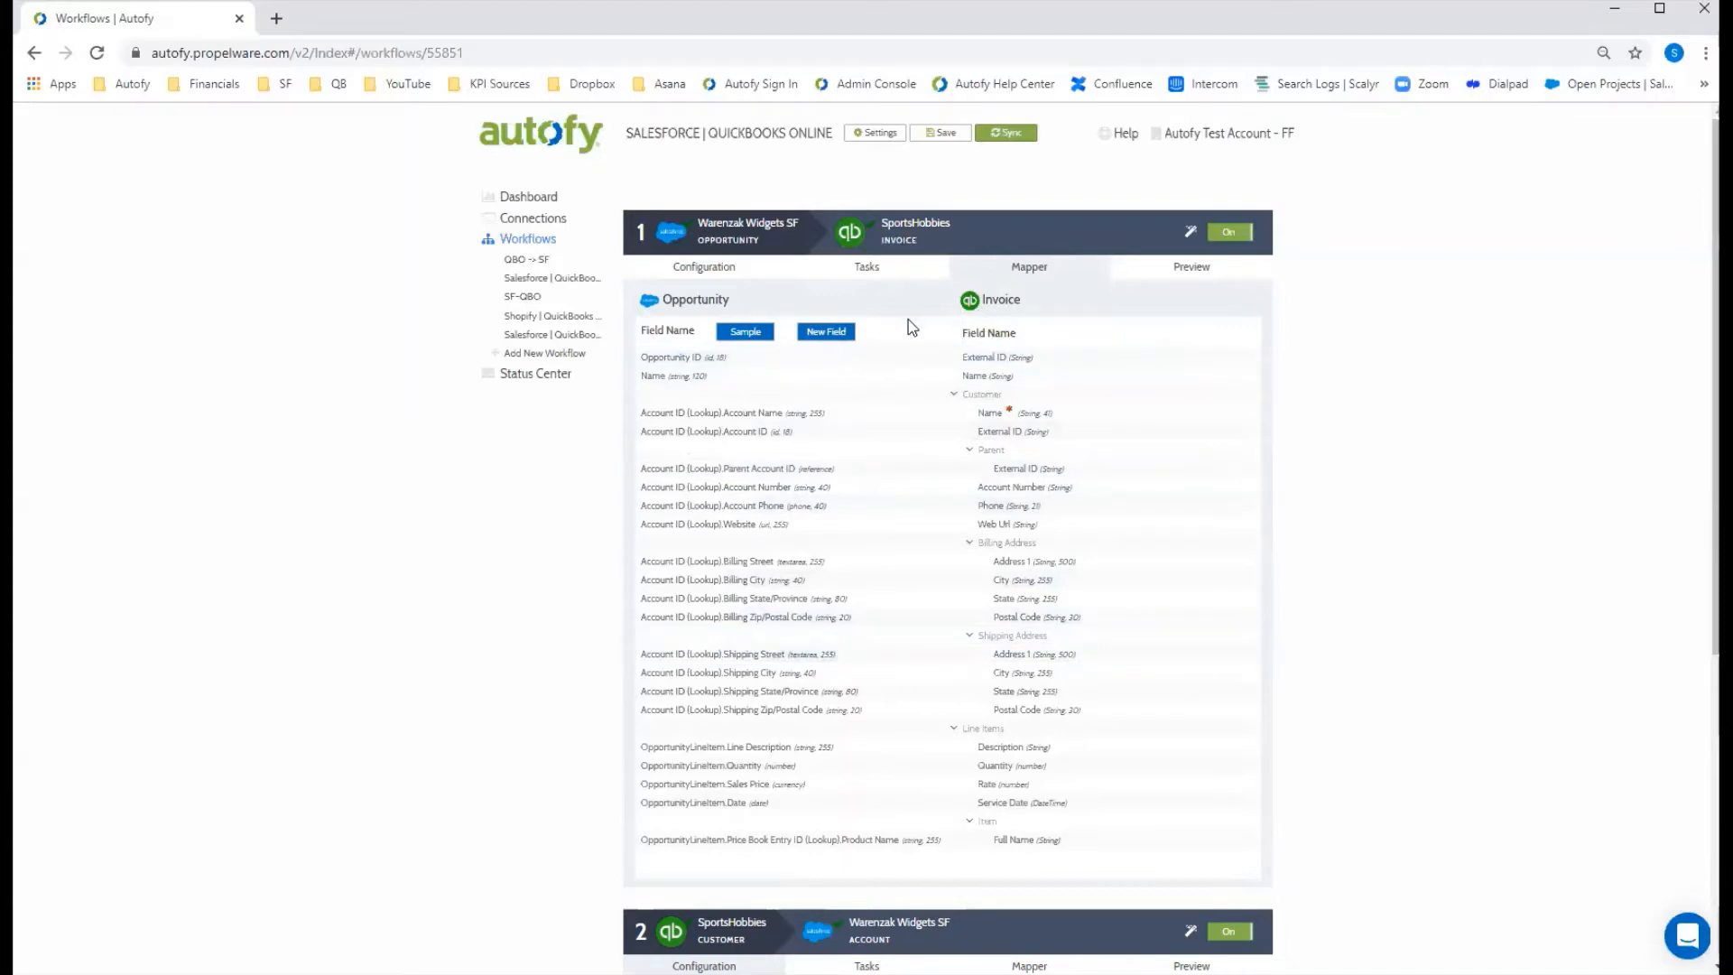
Add a new mapping from the Opportunity's Description field to the Invoice's Customer Message field and save it
click(835, 336)
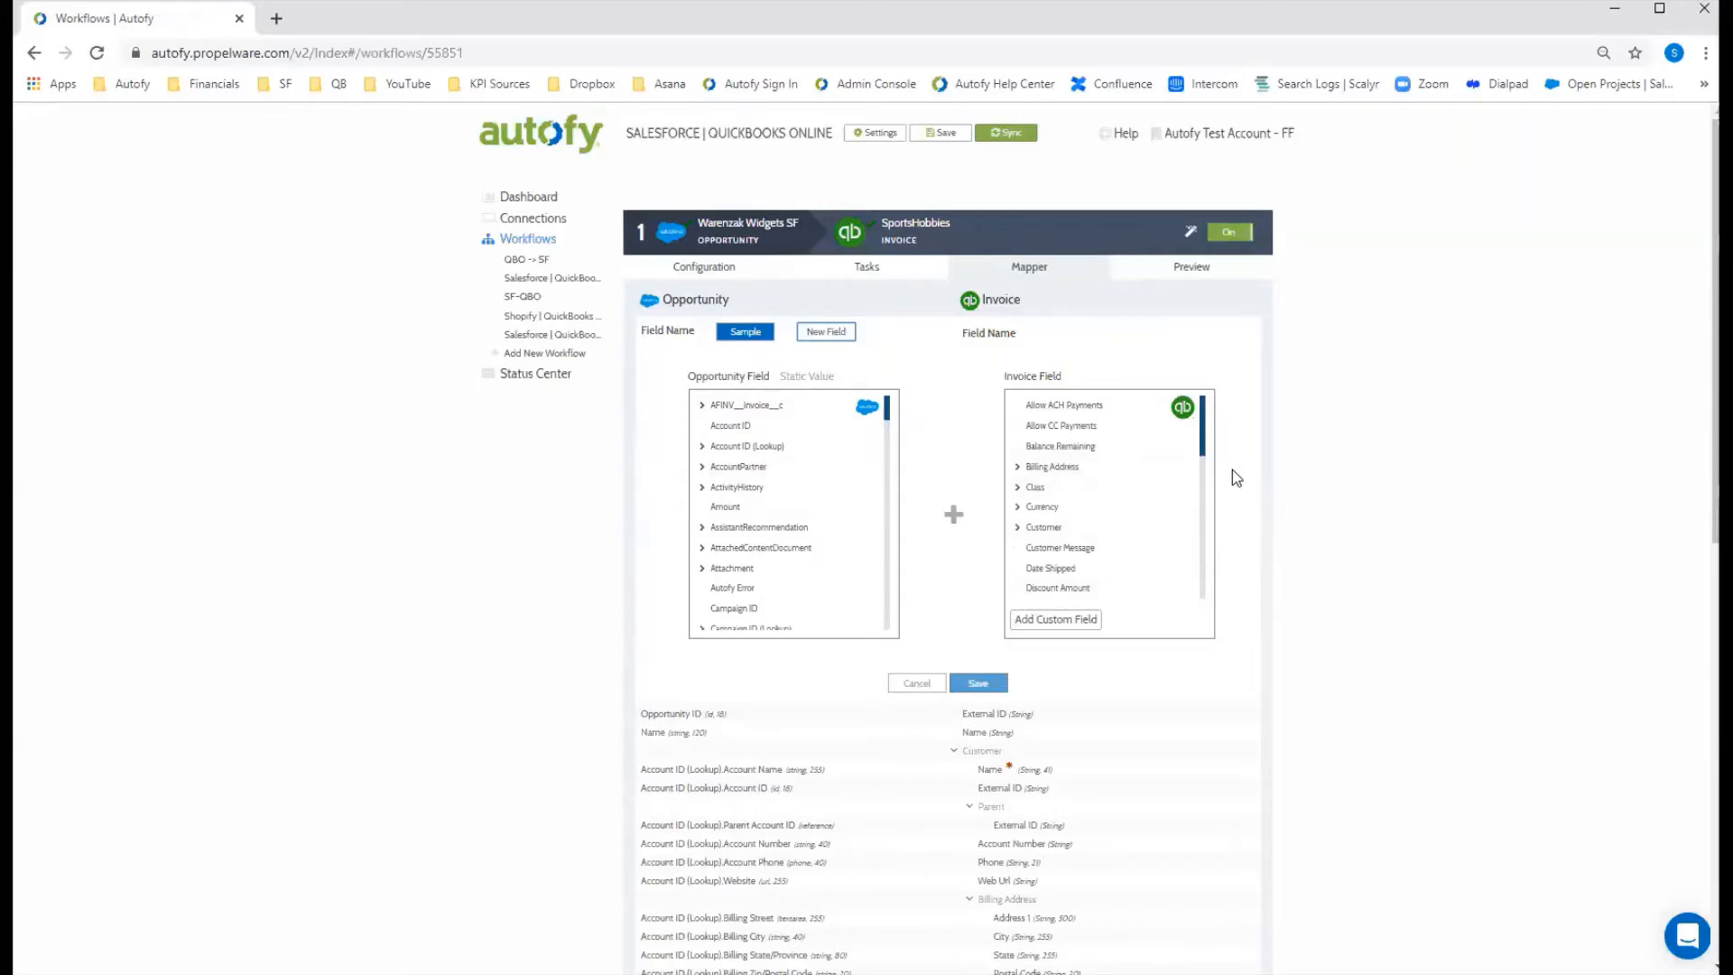
scroll(1139, 460, down, 2)
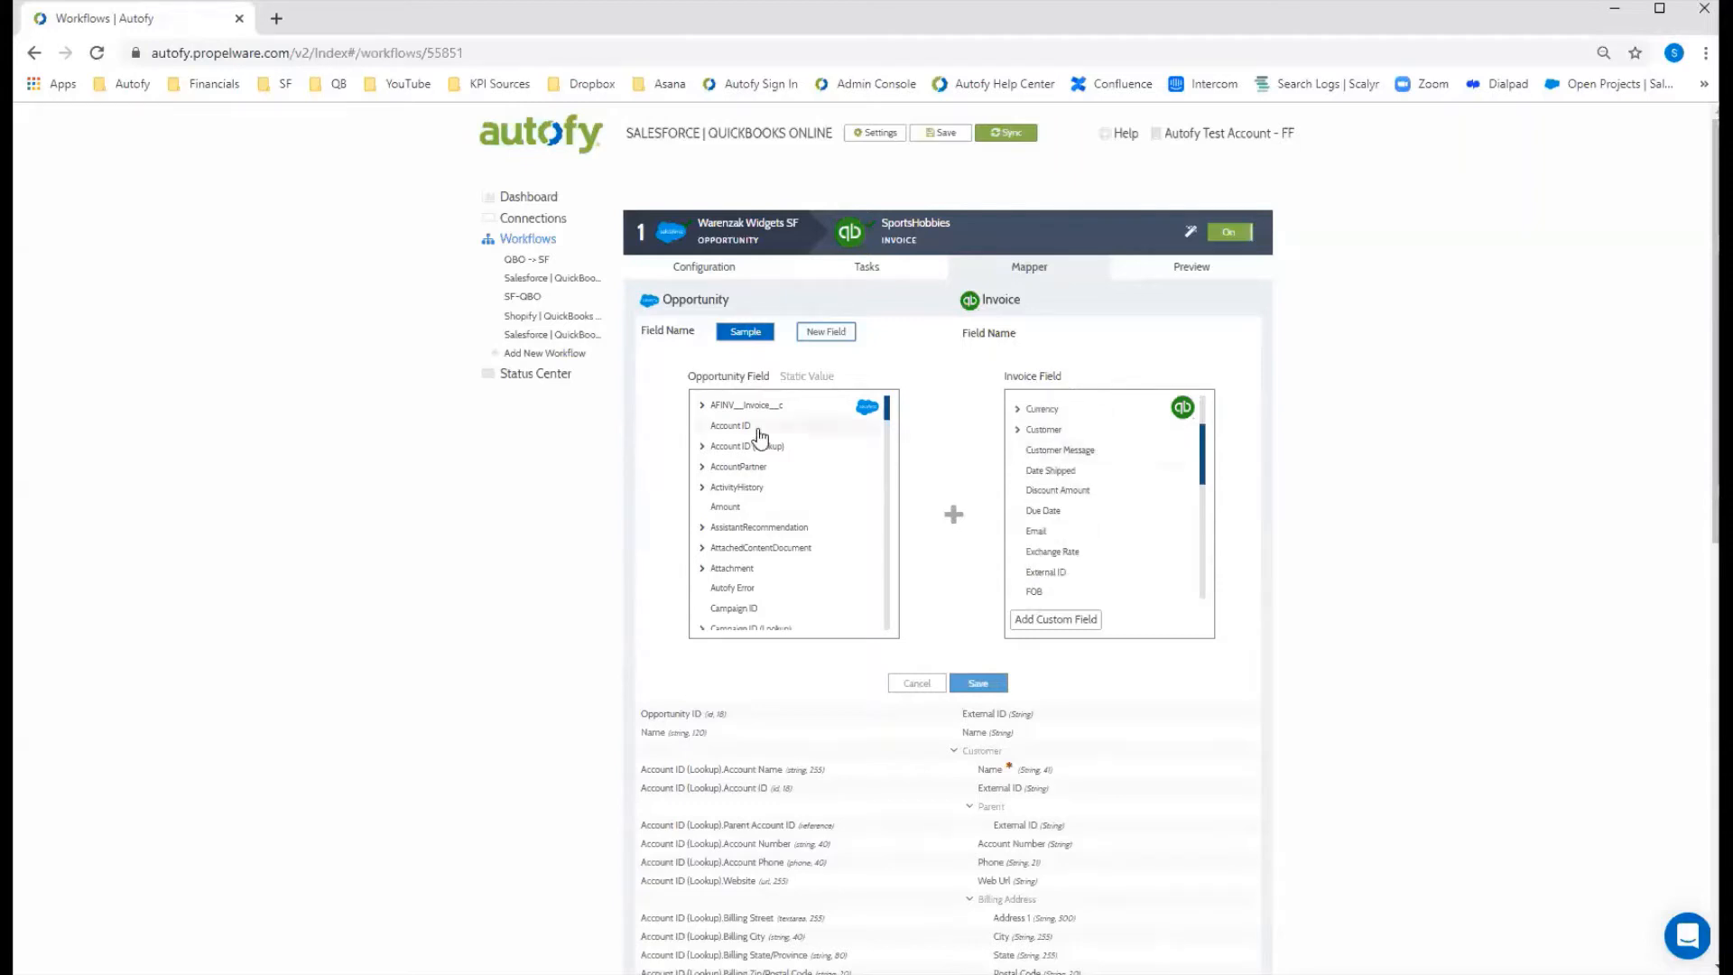
scroll(772, 538, down, 3)
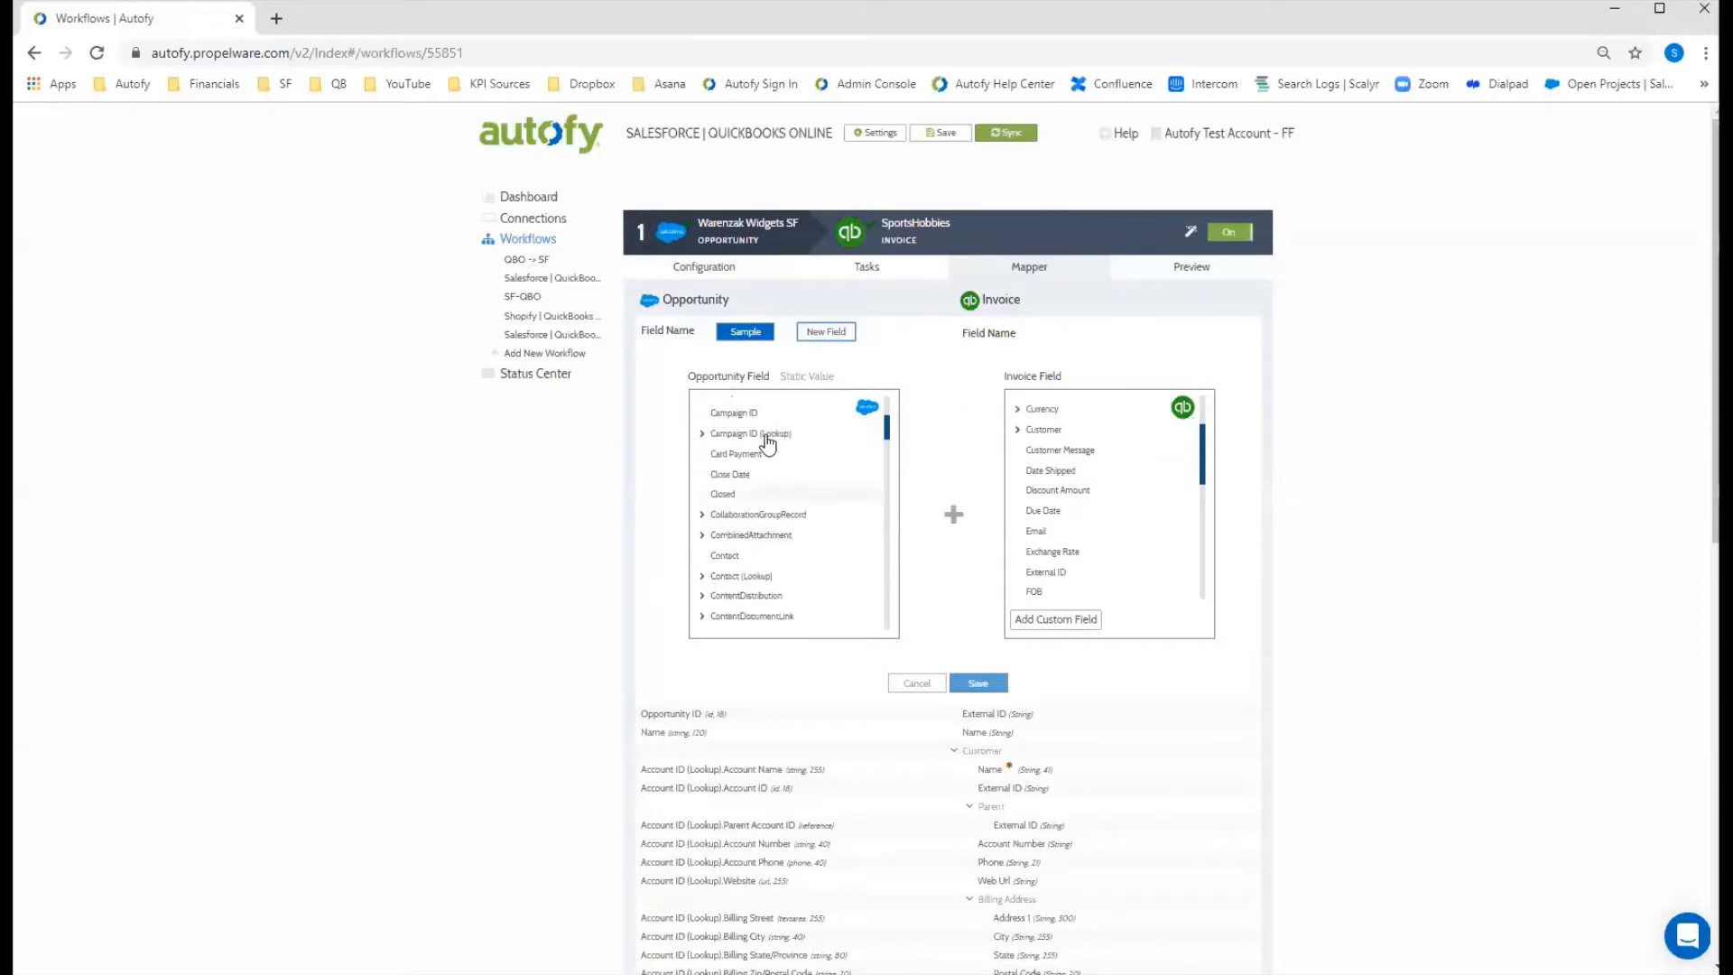
scroll(745, 572, down, 3)
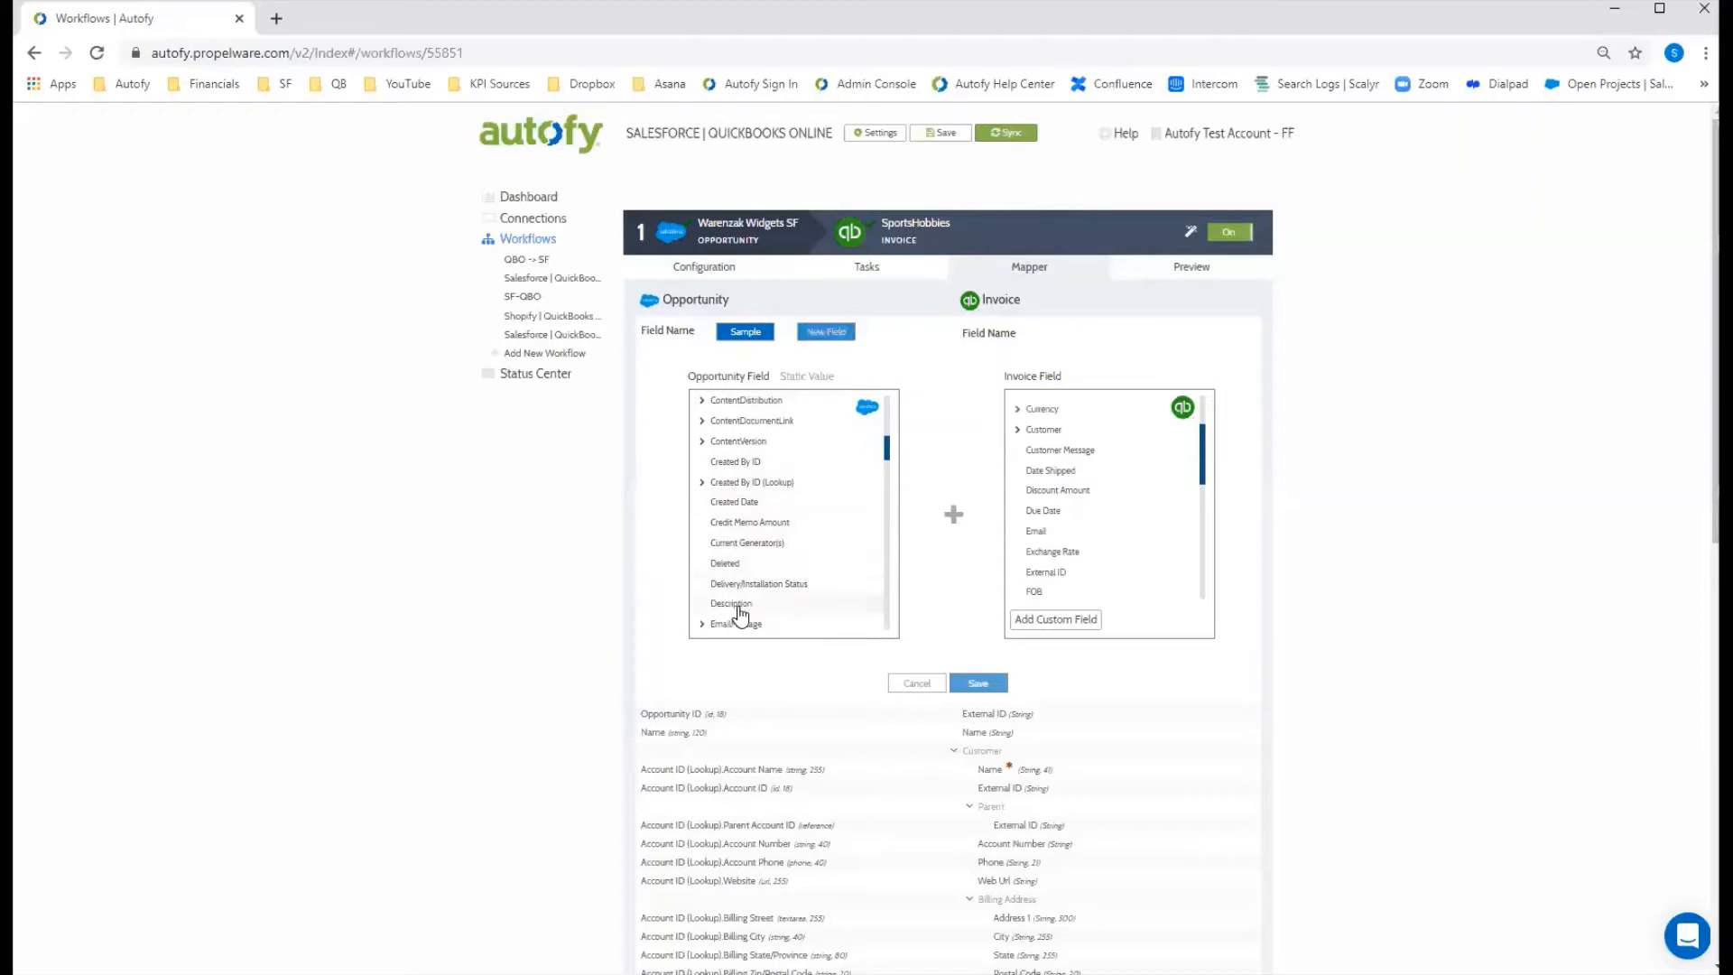
click(737, 603)
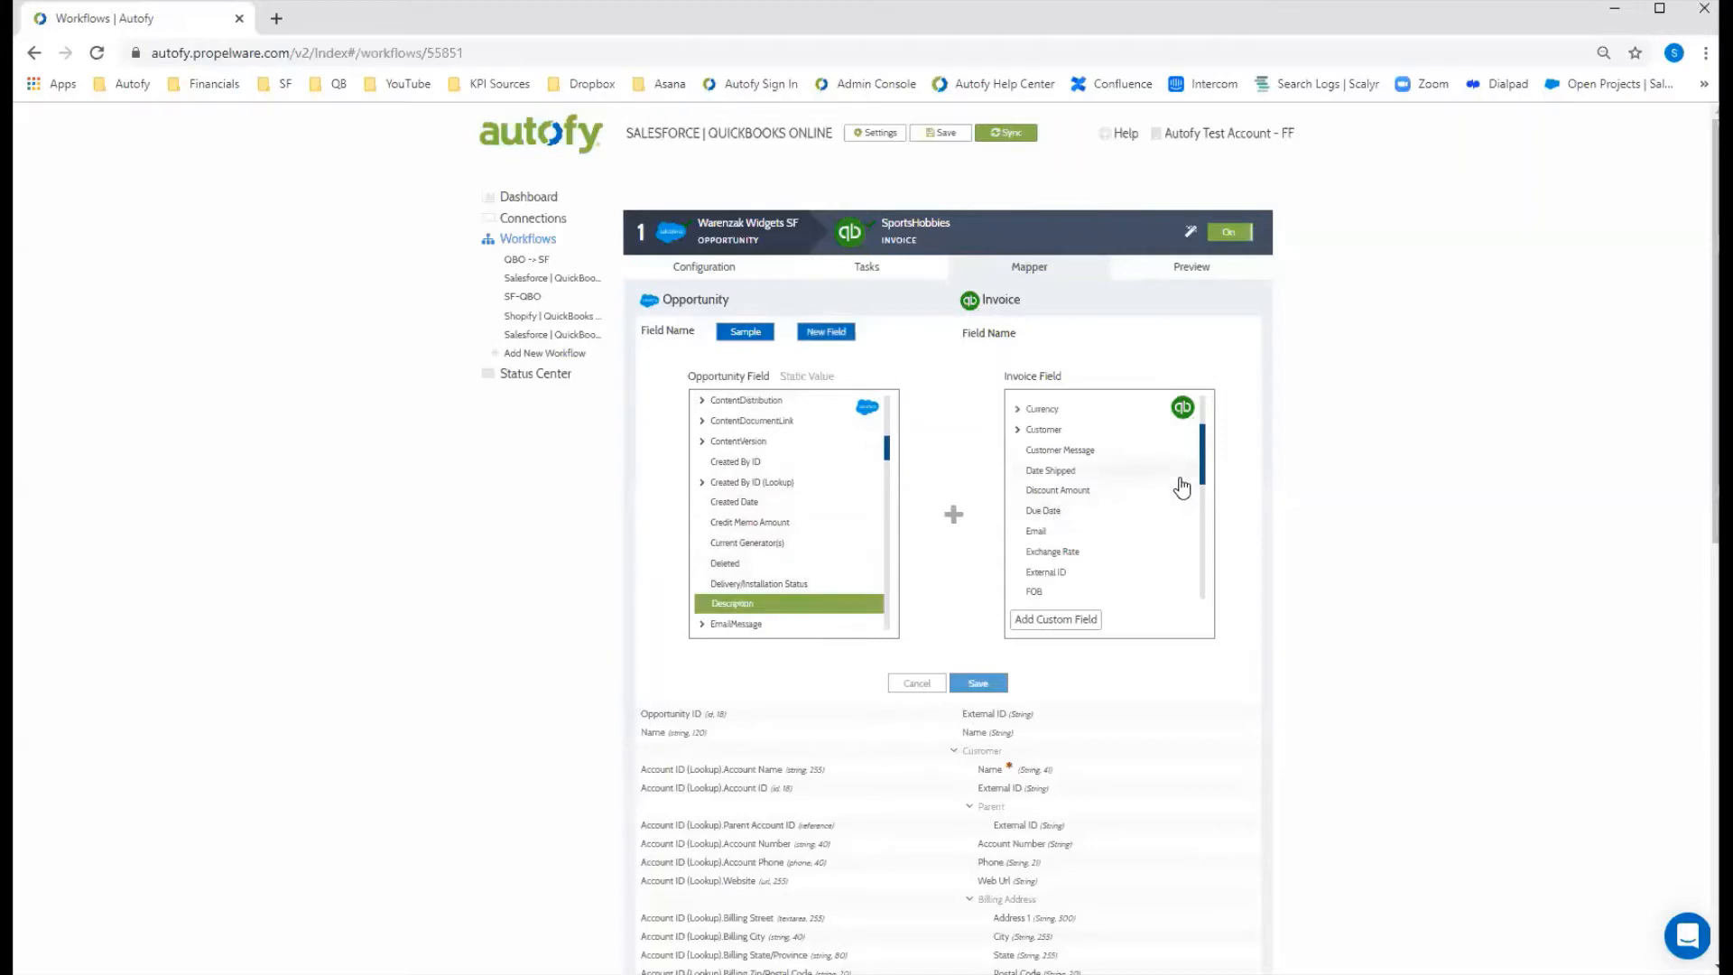
click(1143, 456)
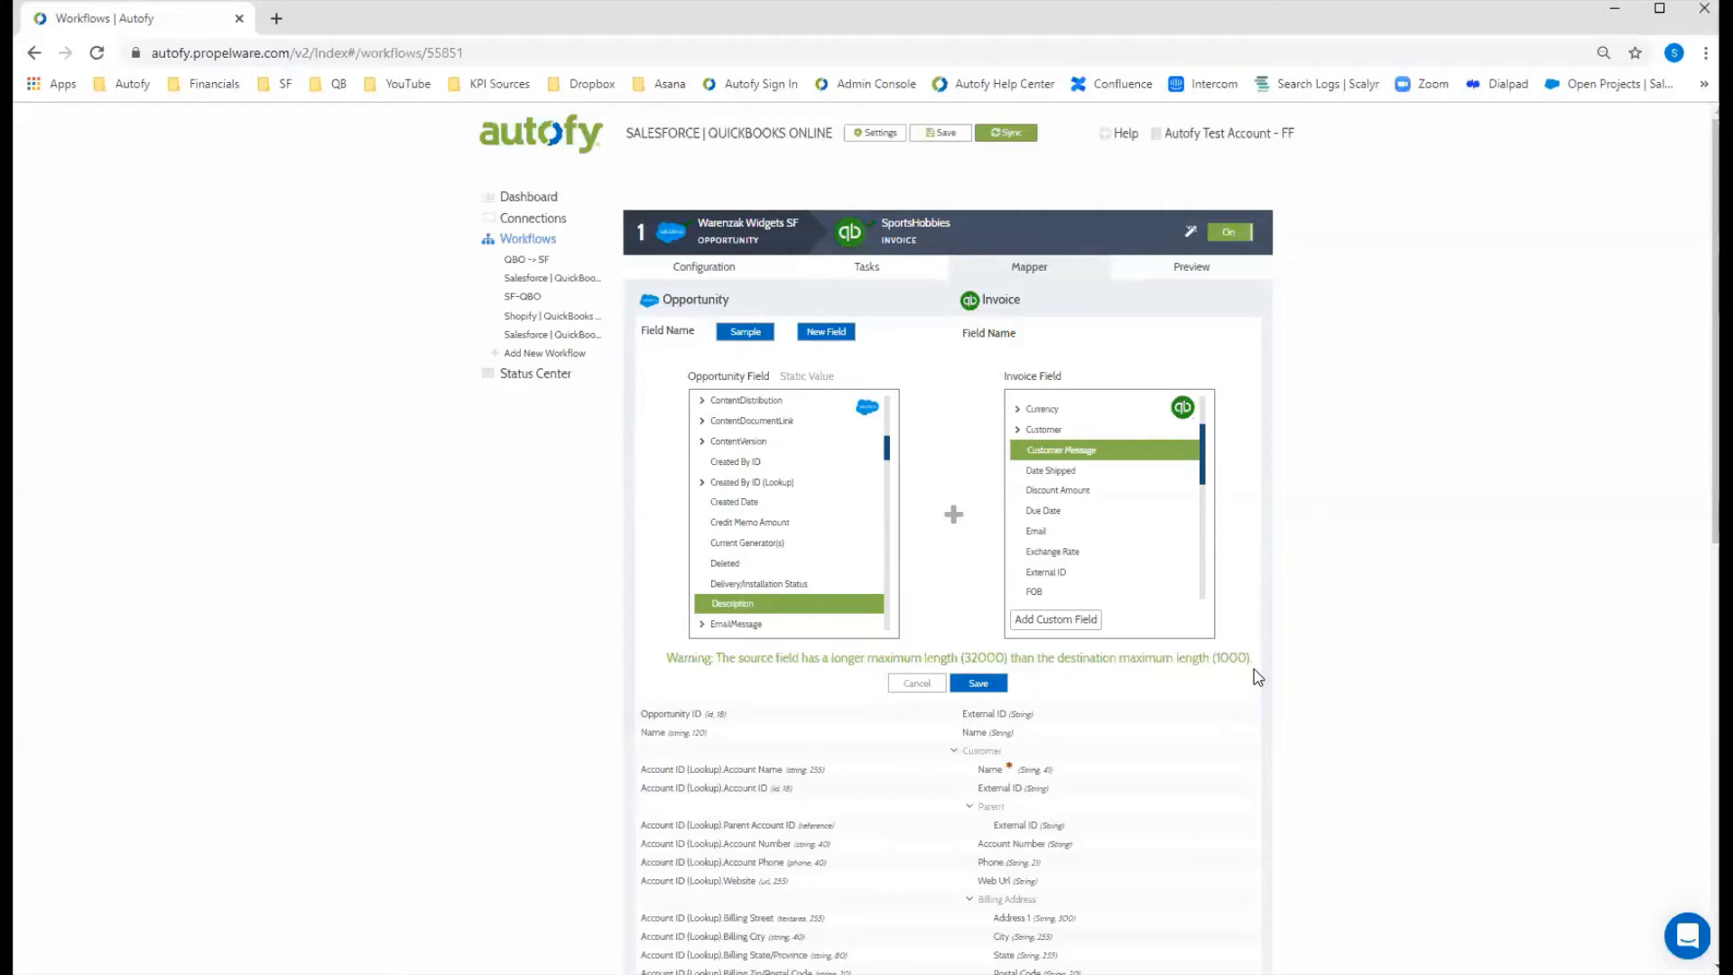
click(983, 686)
Collapse the Customer and Line Items groups in the Opportunity-to-Invoice mapping list
scroll(1224, 368, down, 4)
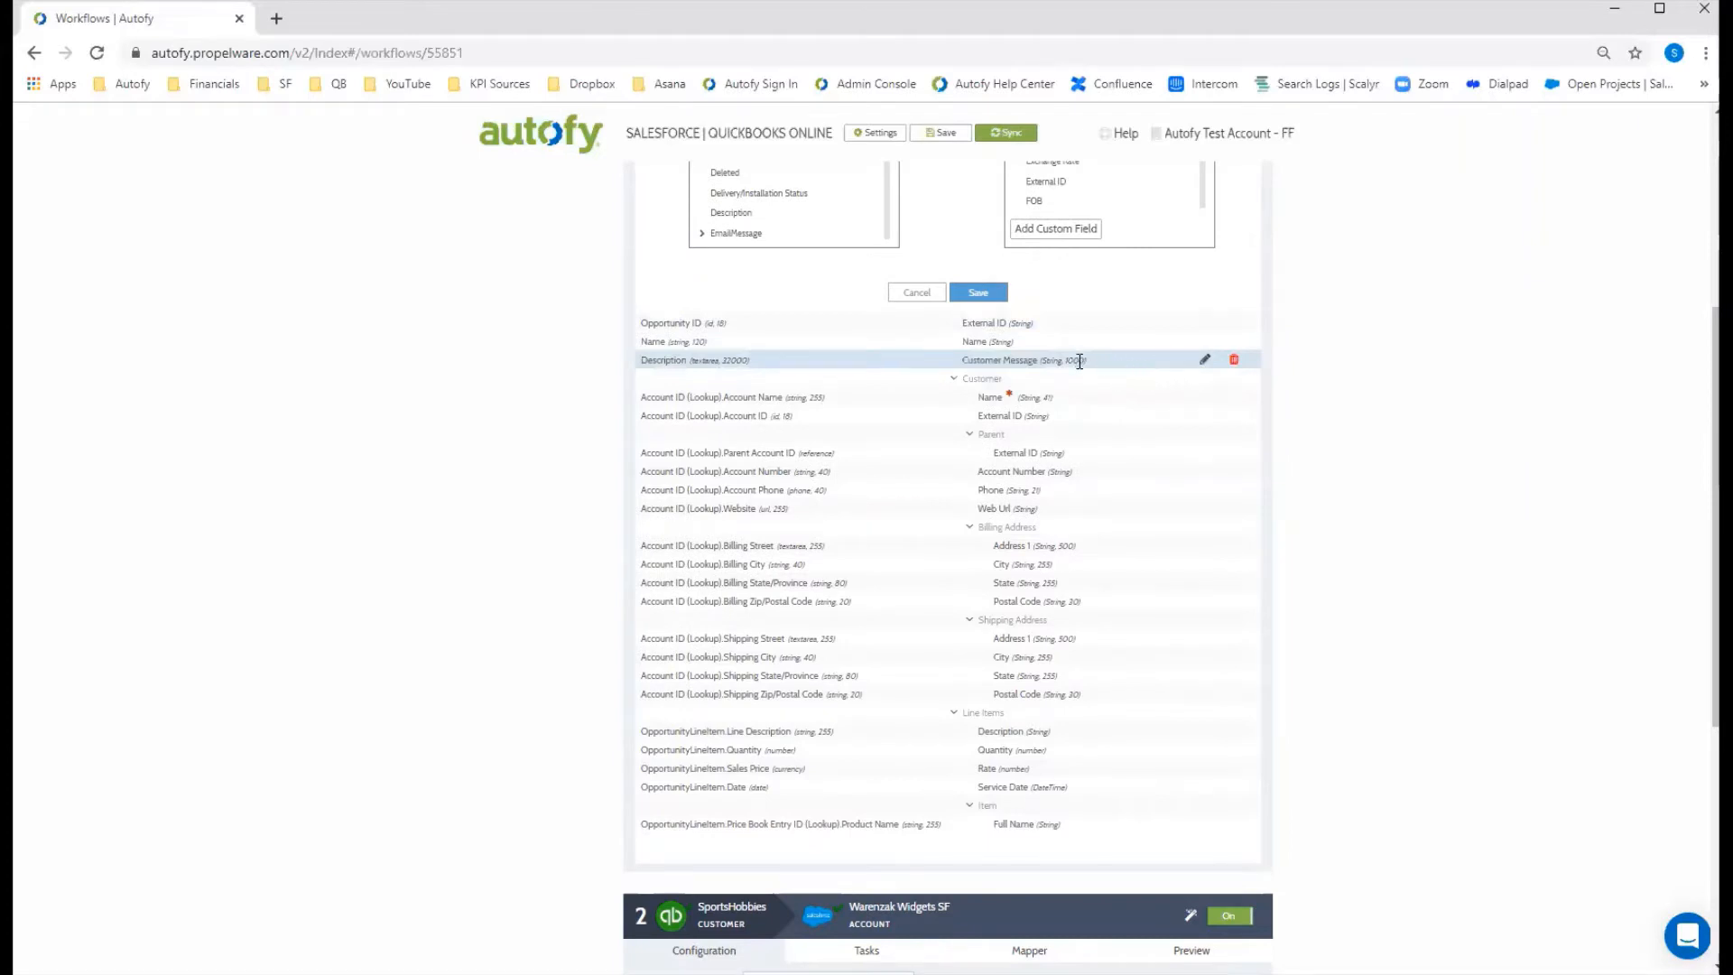
click(949, 383)
click(951, 399)
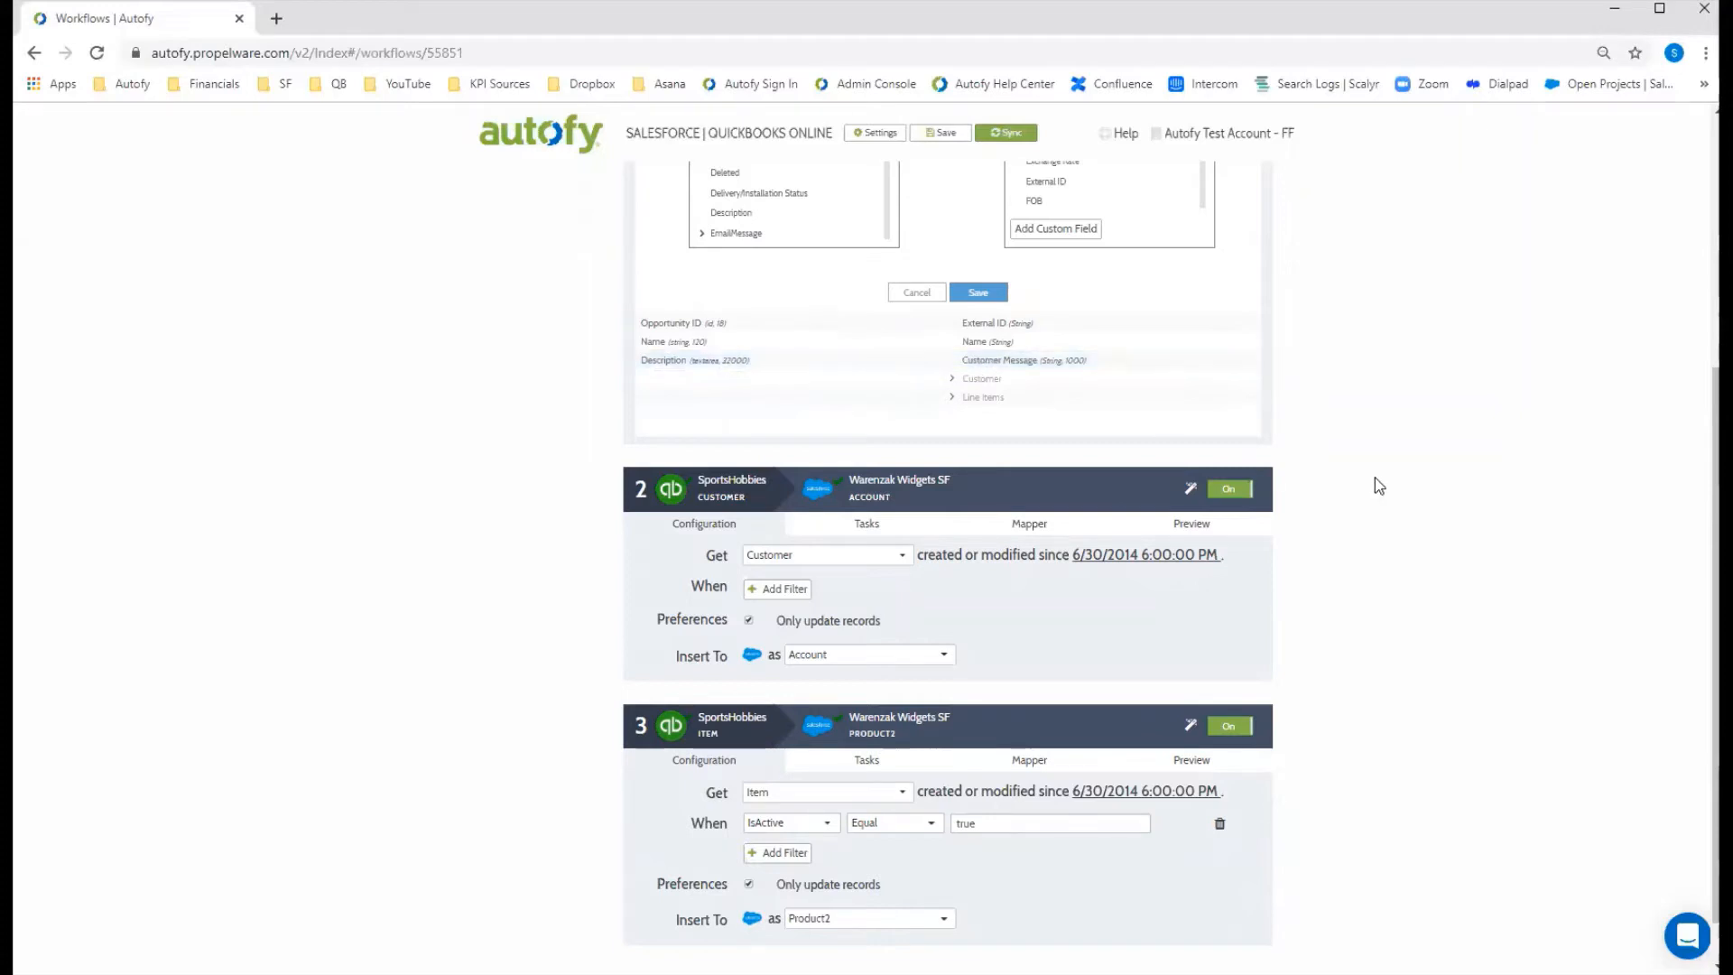
scroll(1375, 479, up, 5)
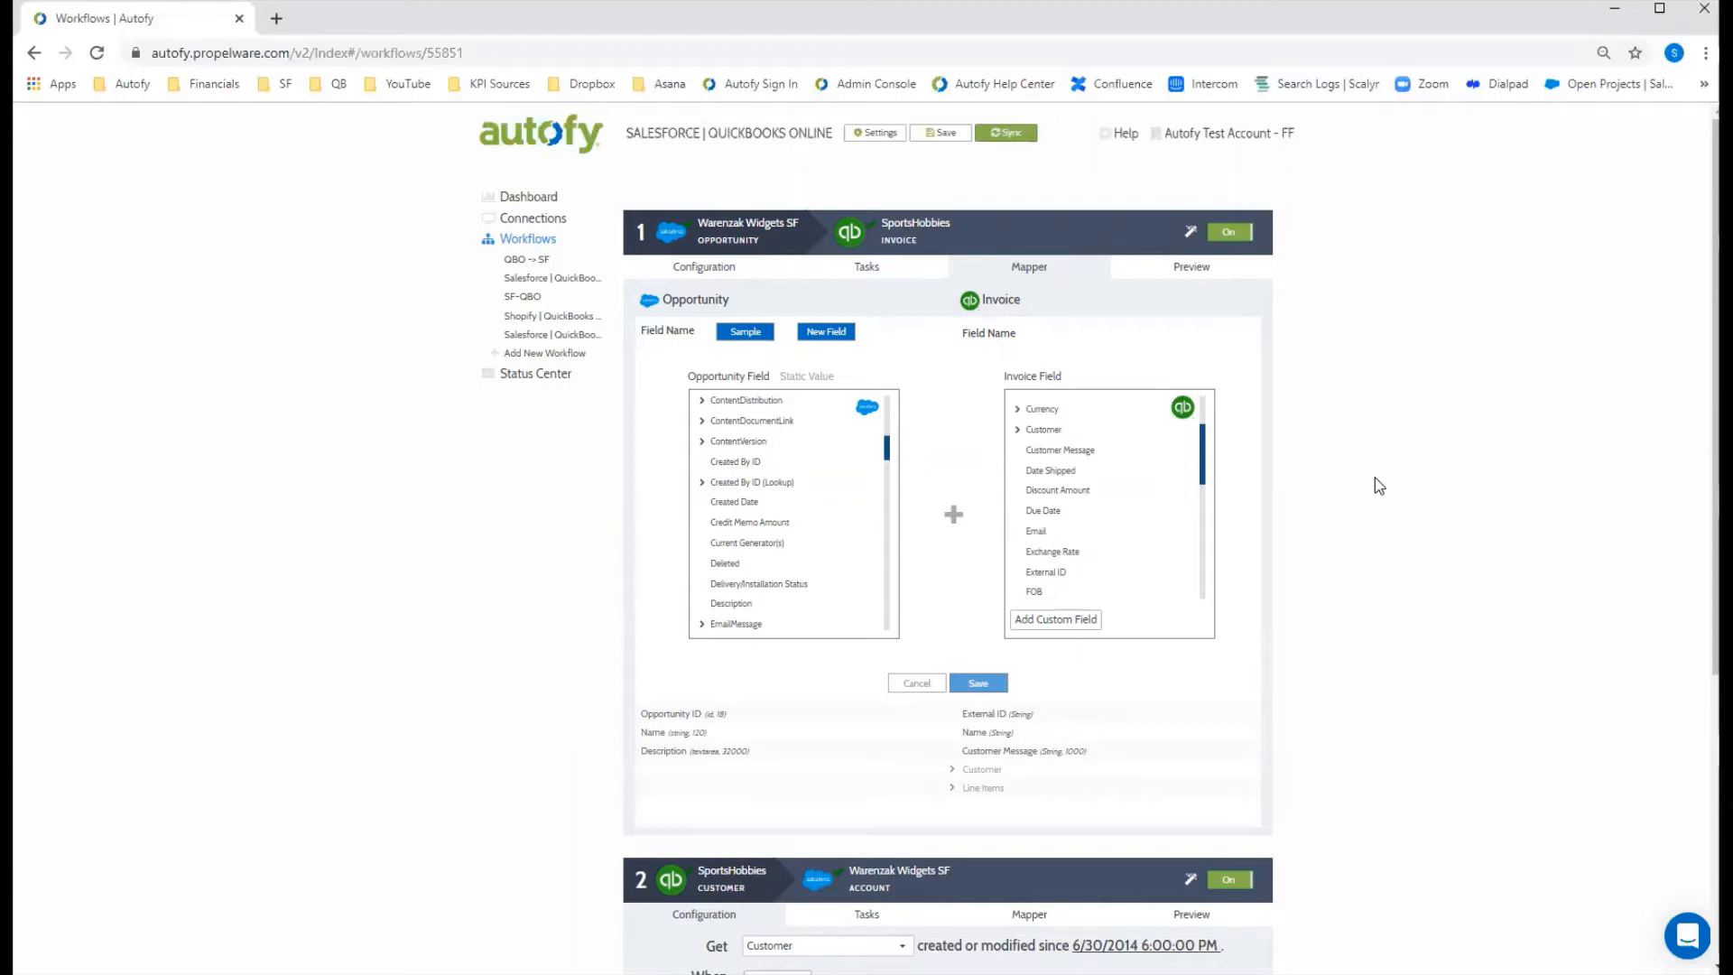
Check the custom fields in the QuickBooks Online sales settings, and back in Autofy choose QB Contract Start (CF) as the Opportunity field
click(276, 18)
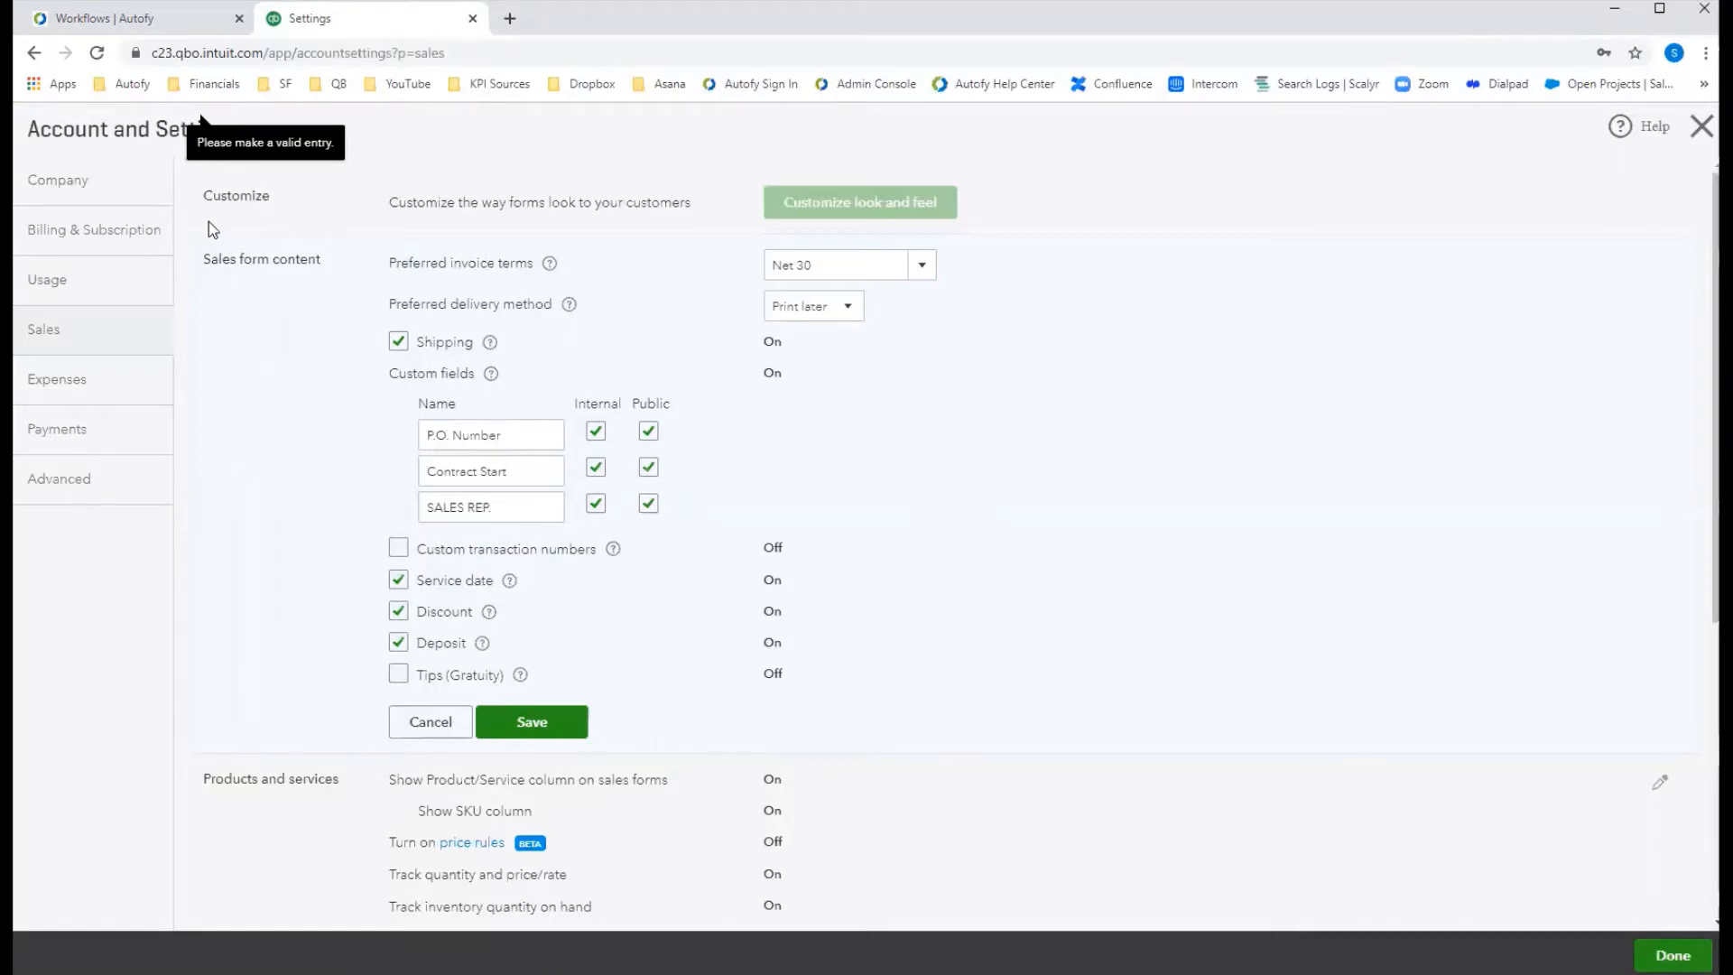
click(104, 18)
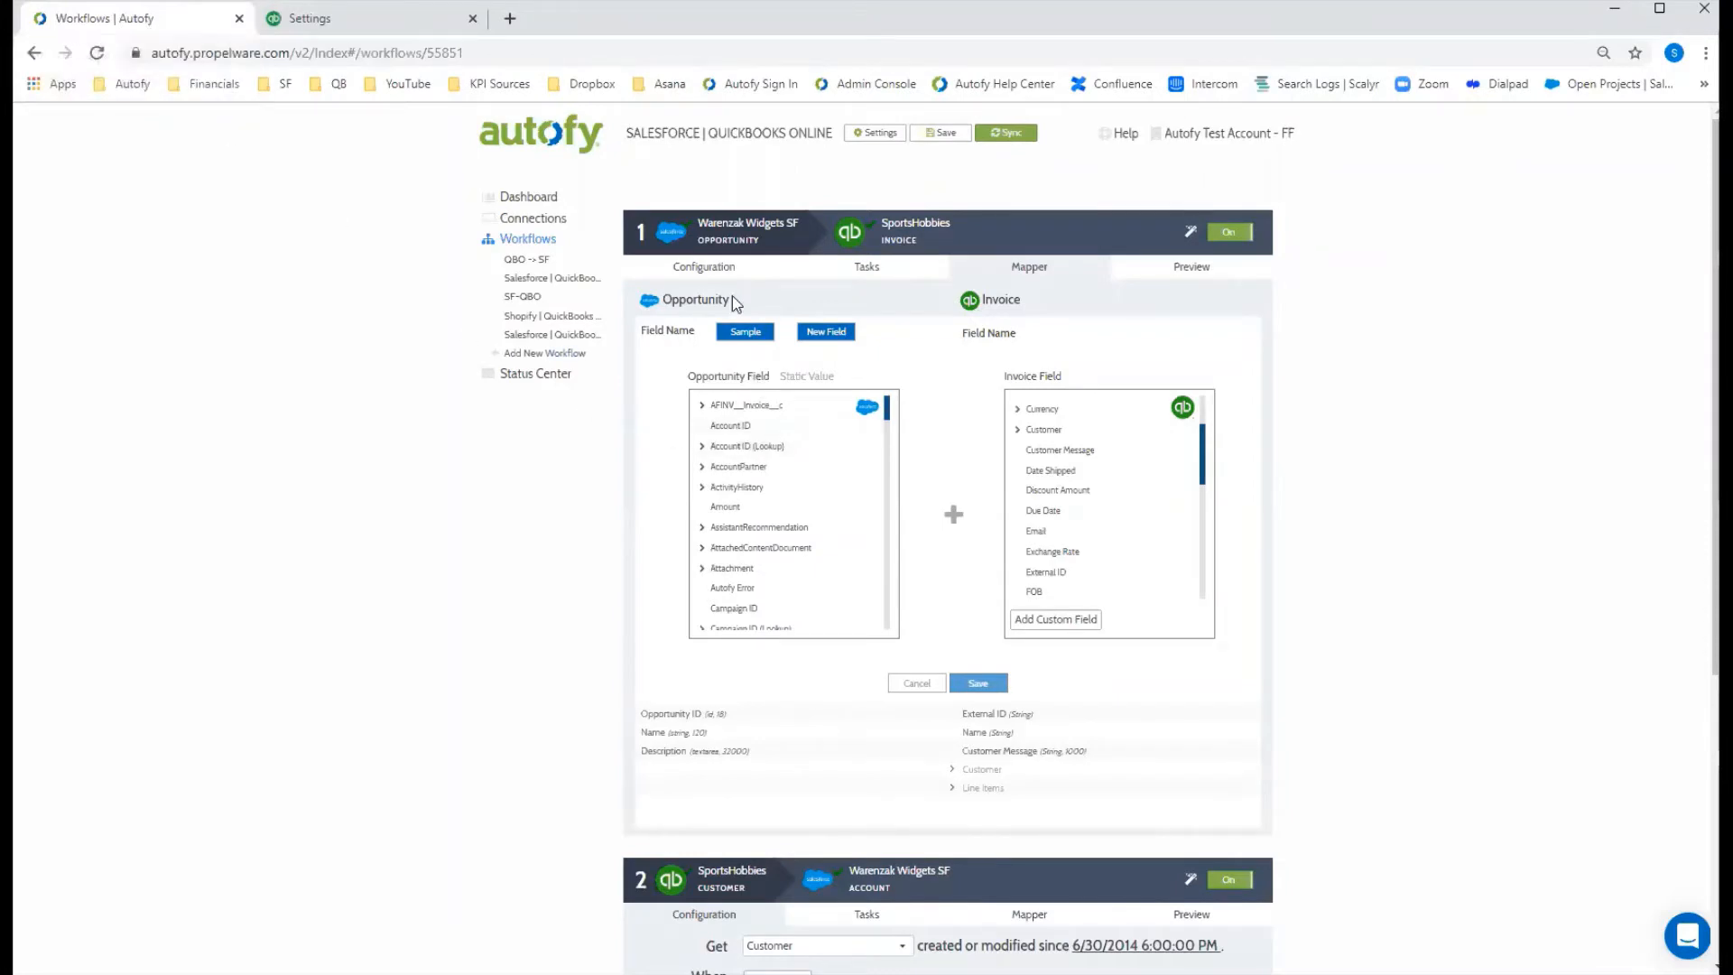
scroll(803, 512, down, 1)
scroll(805, 516, down, 10)
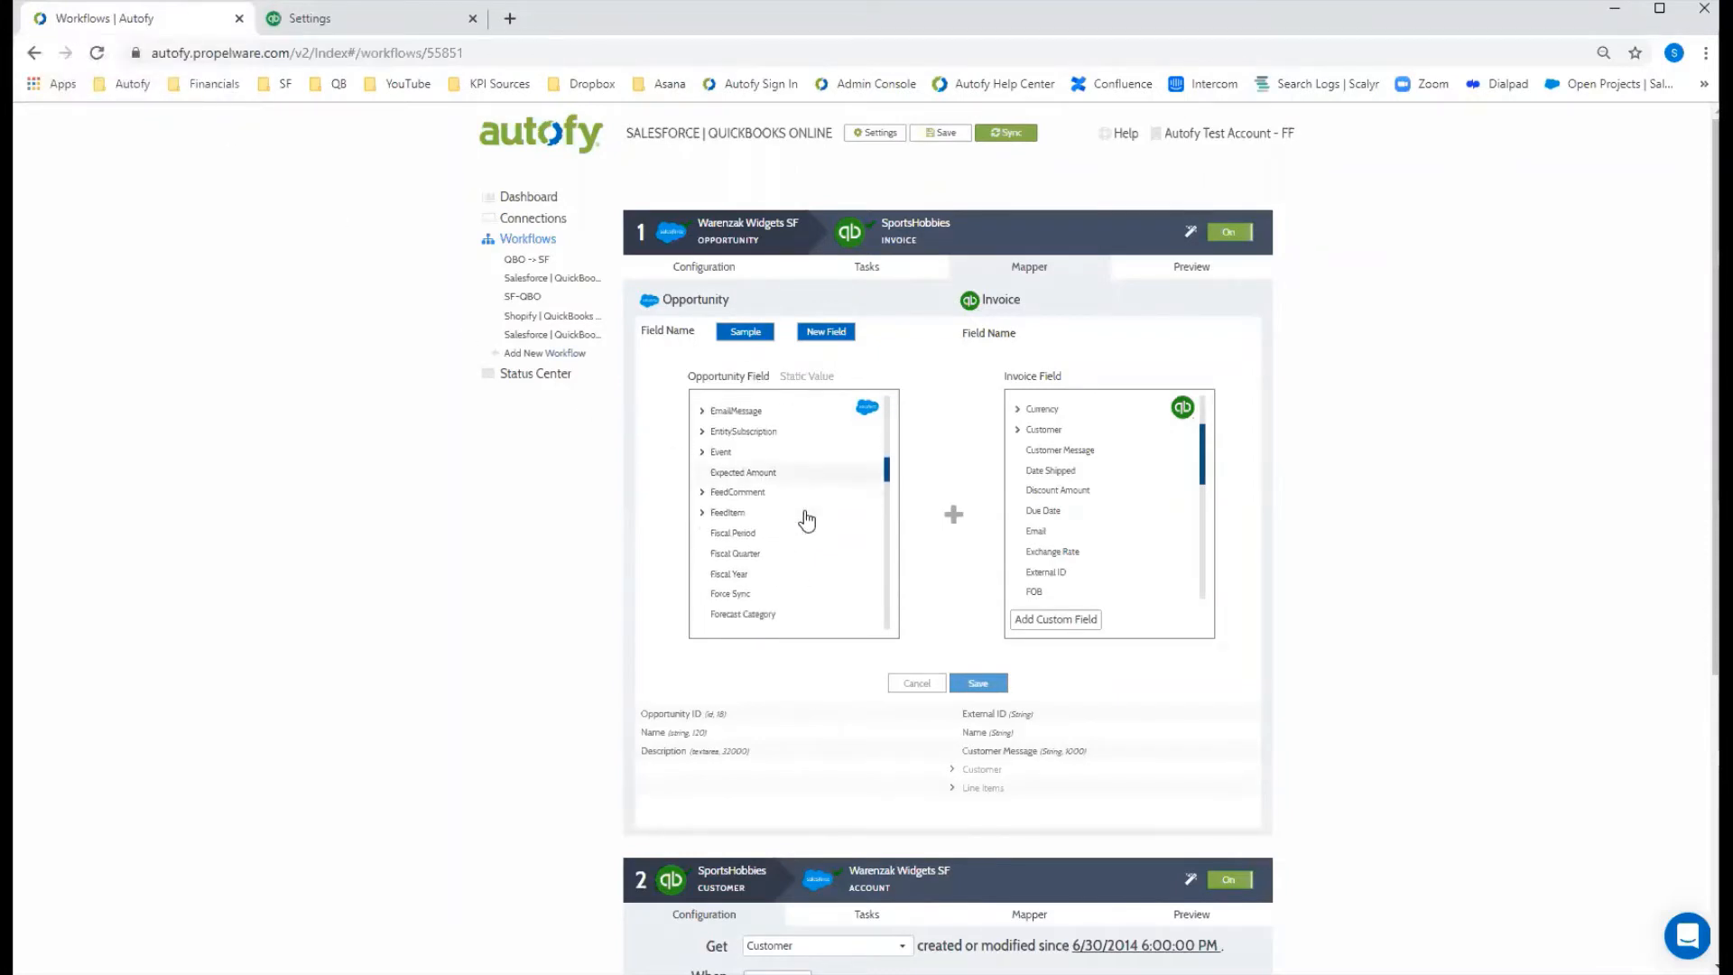
scroll(806, 519, down, 8)
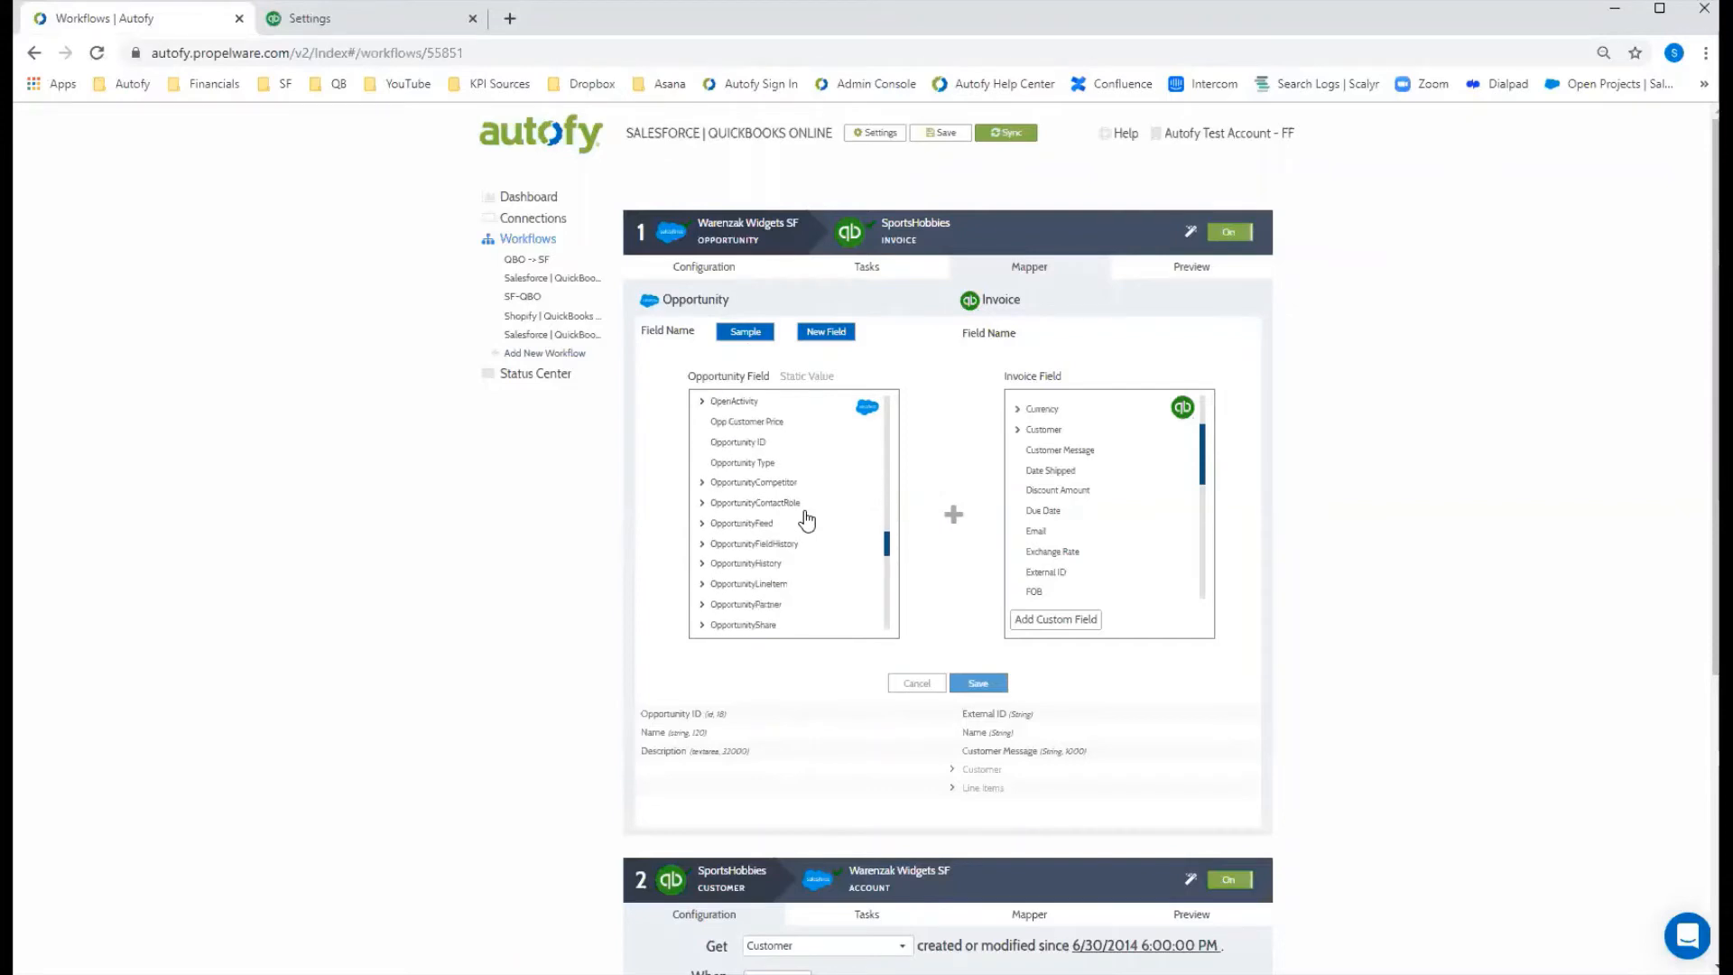
scroll(805, 521, down, 3)
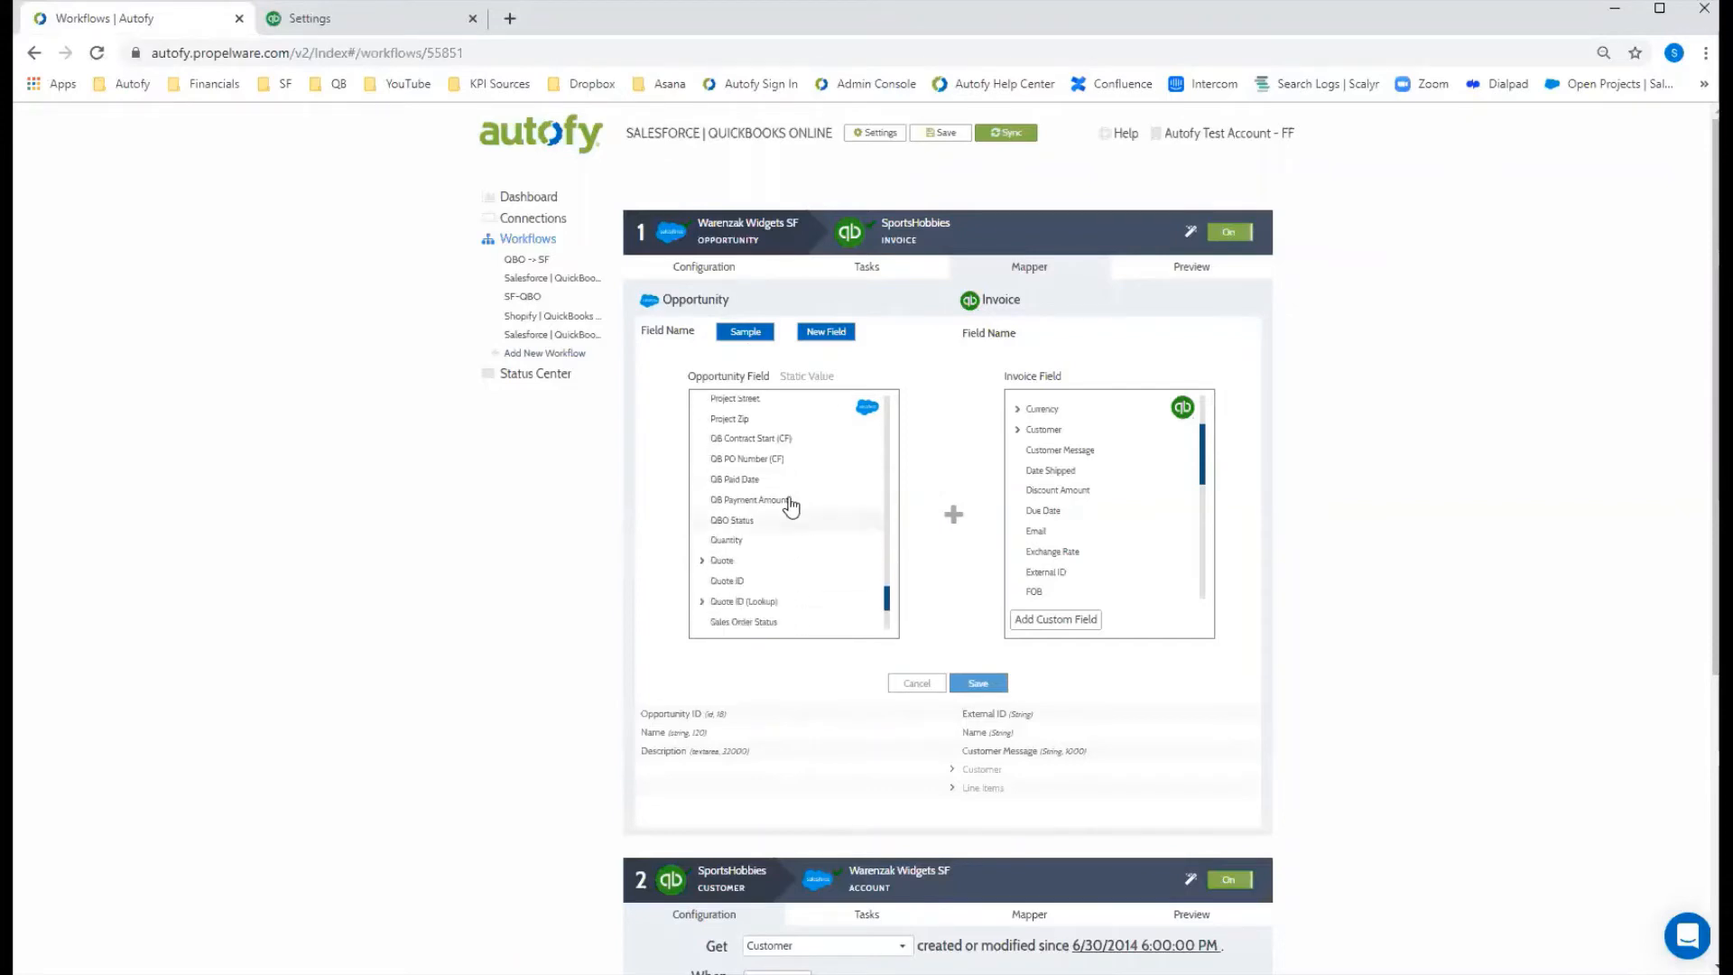
click(767, 439)
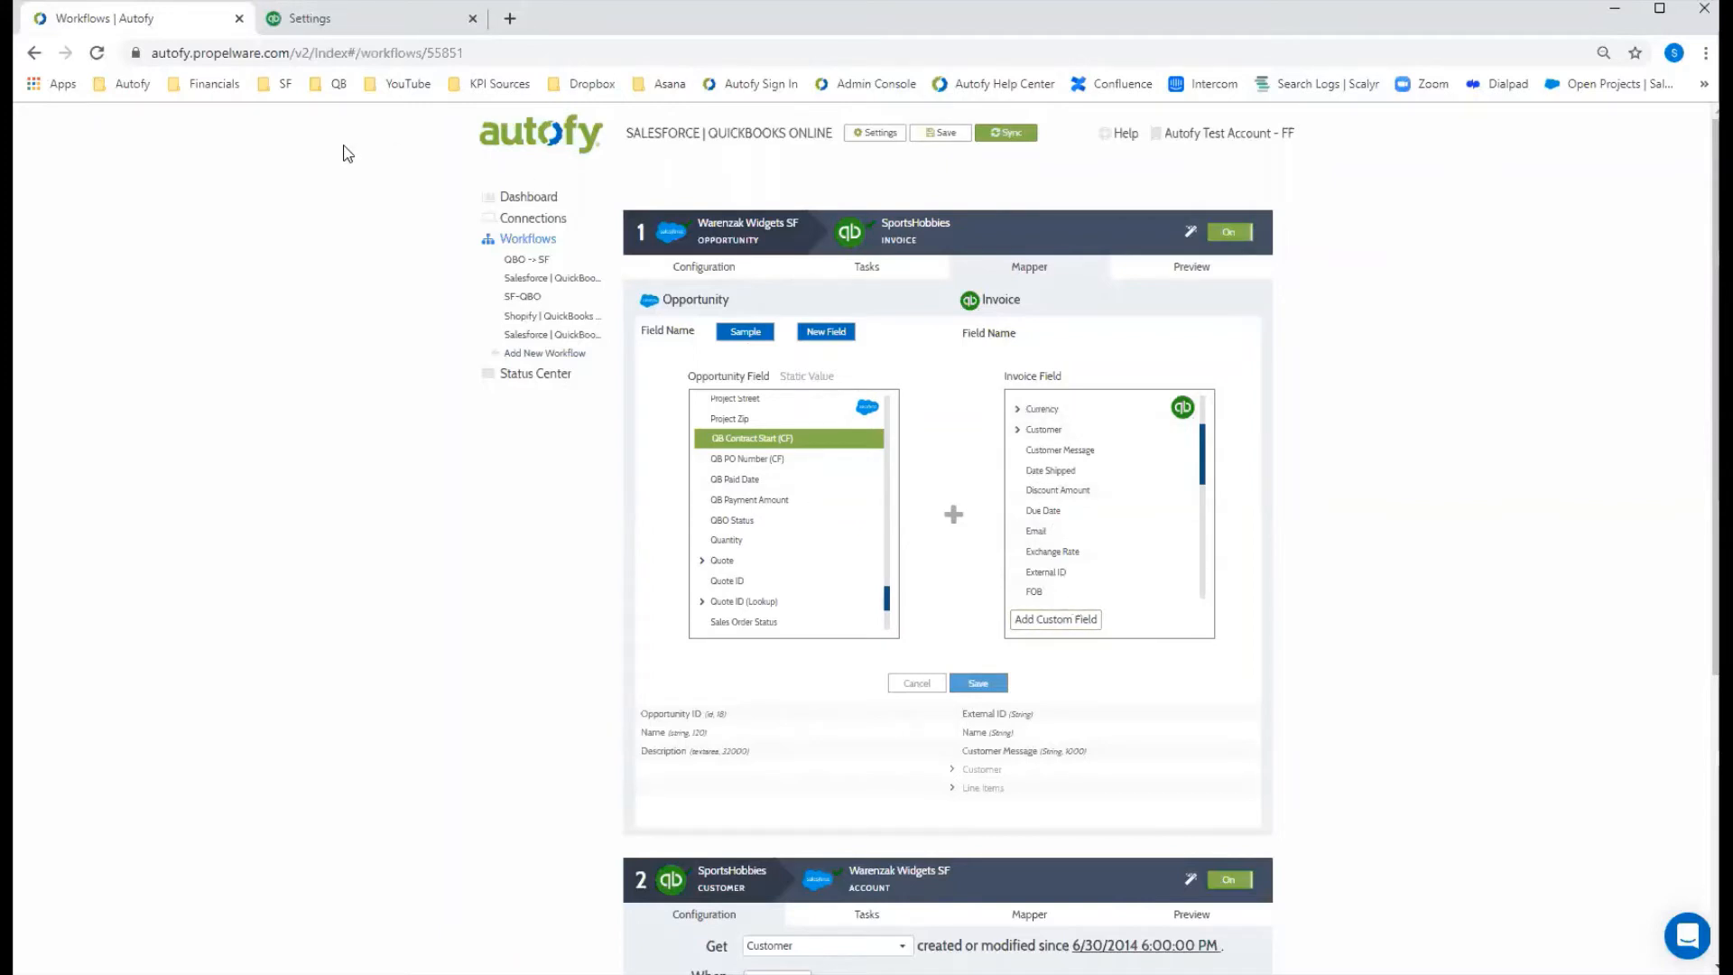
Copy the custom field name "Contract Start" from the QuickBooks Online sales settings and add it as a custom Invoice field in Autofy
click(332, 18)
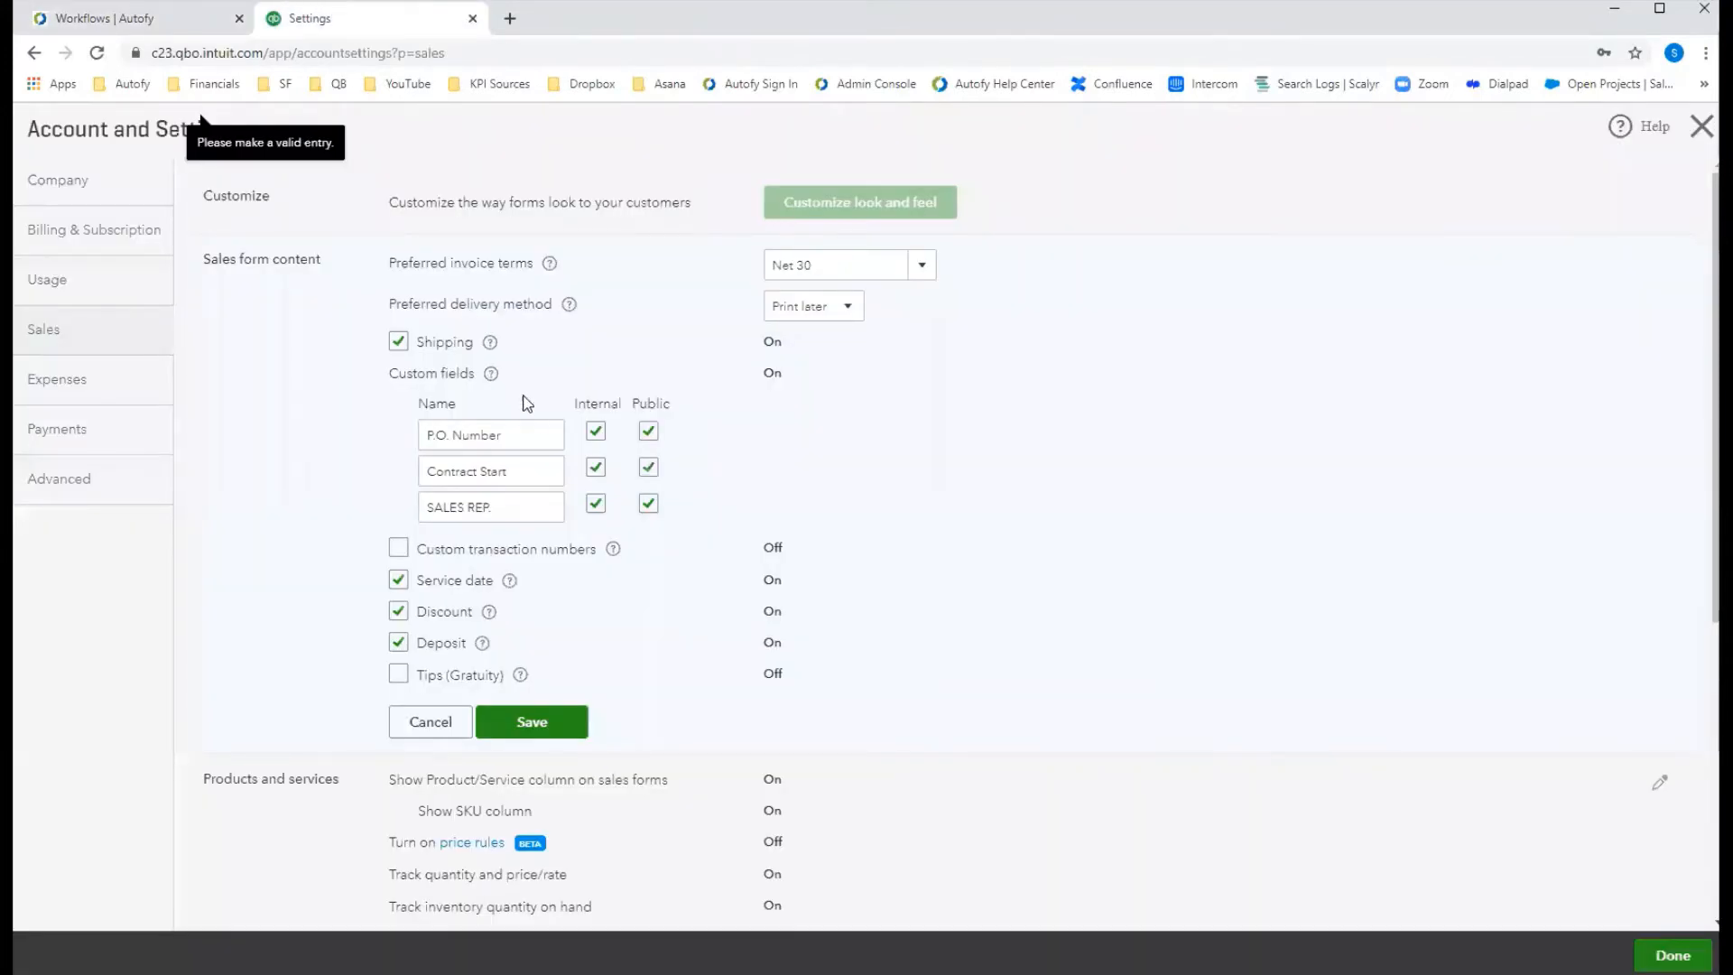
drag(547, 468, 410, 453)
key(ctrl+c)
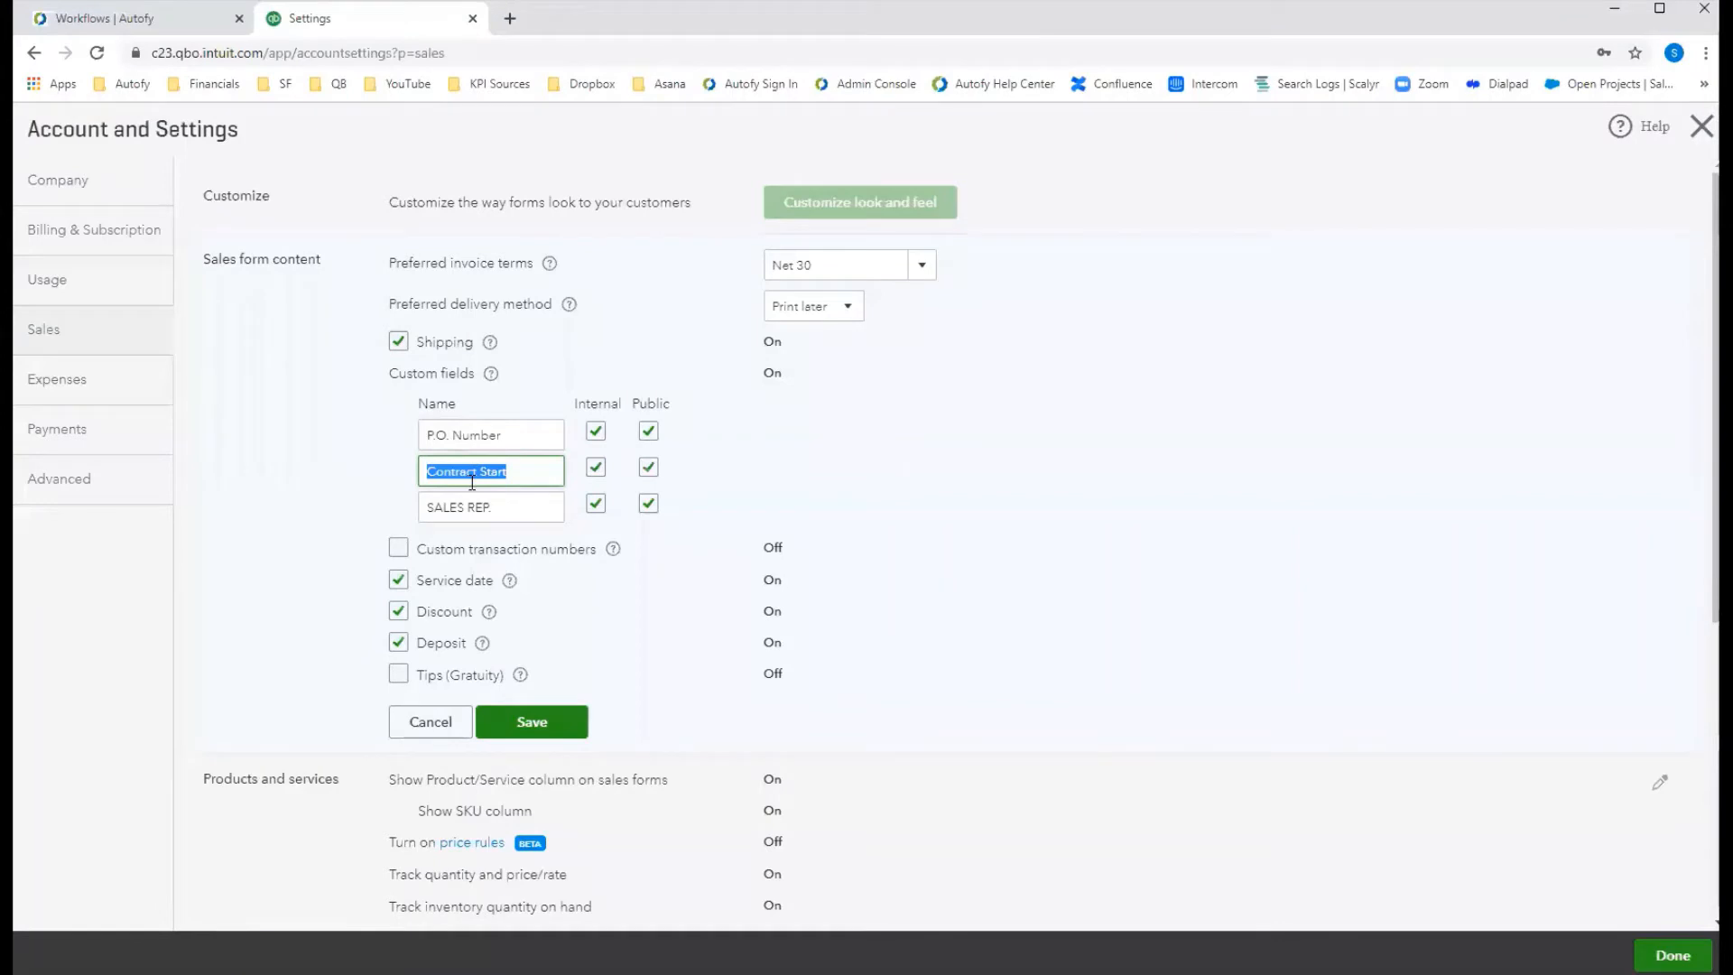
click(144, 18)
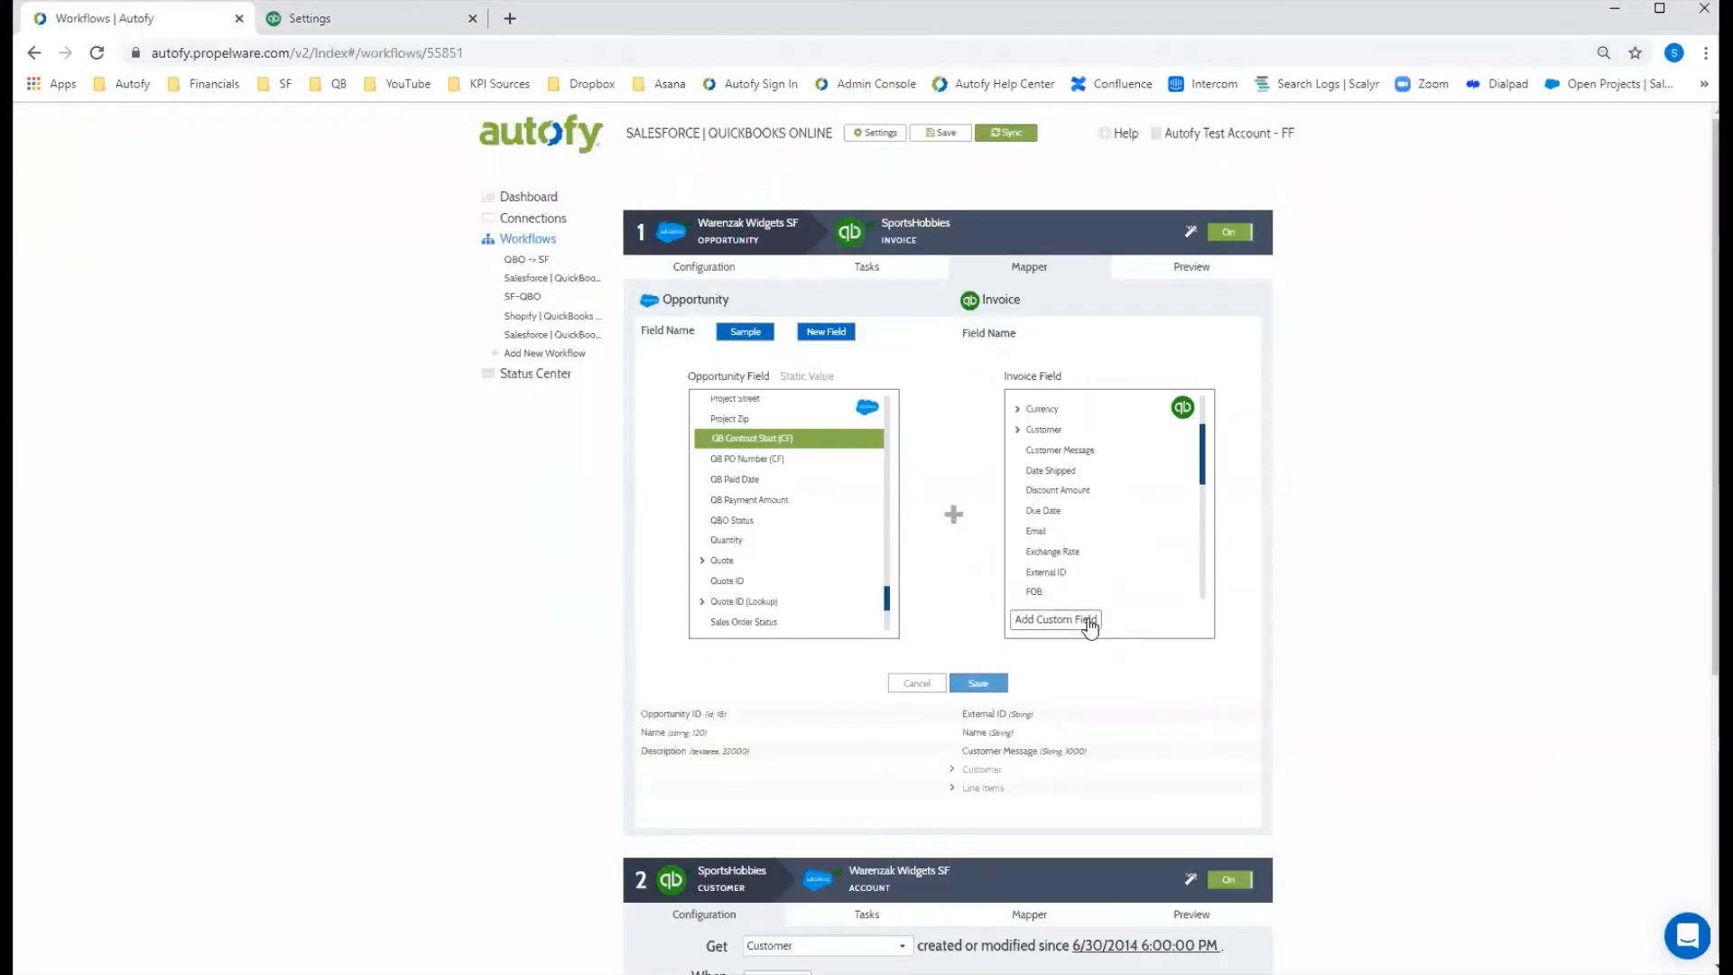
click(1089, 623)
key(ctrl+v)
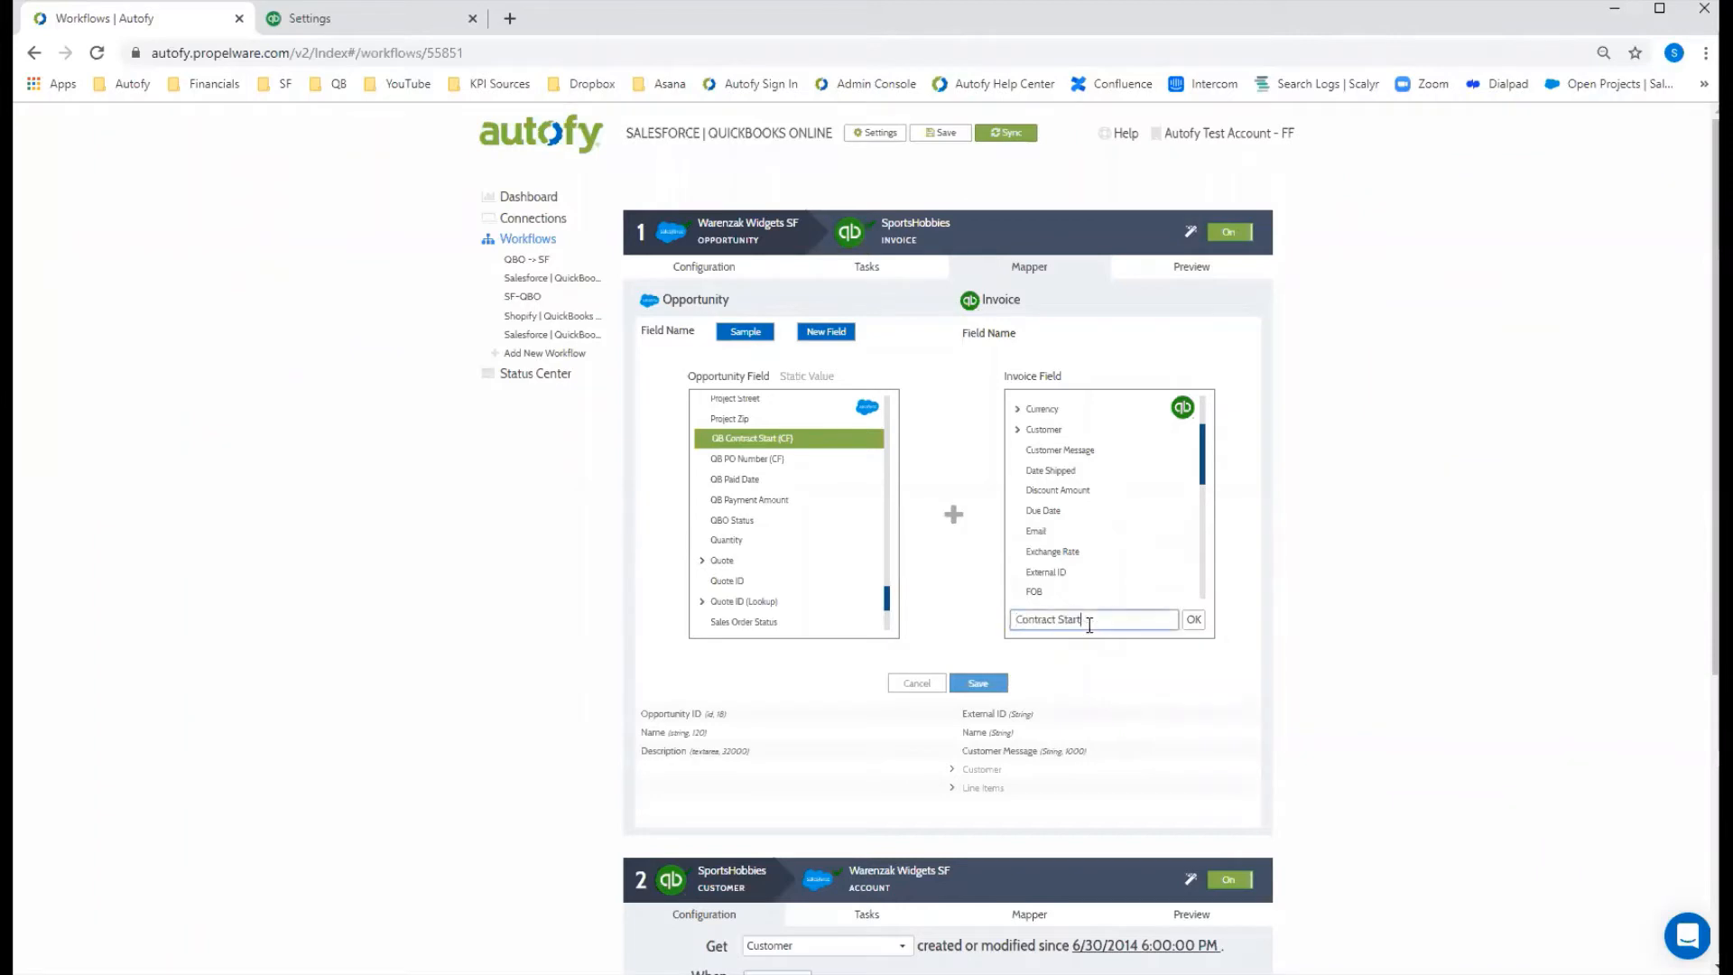
click(1193, 621)
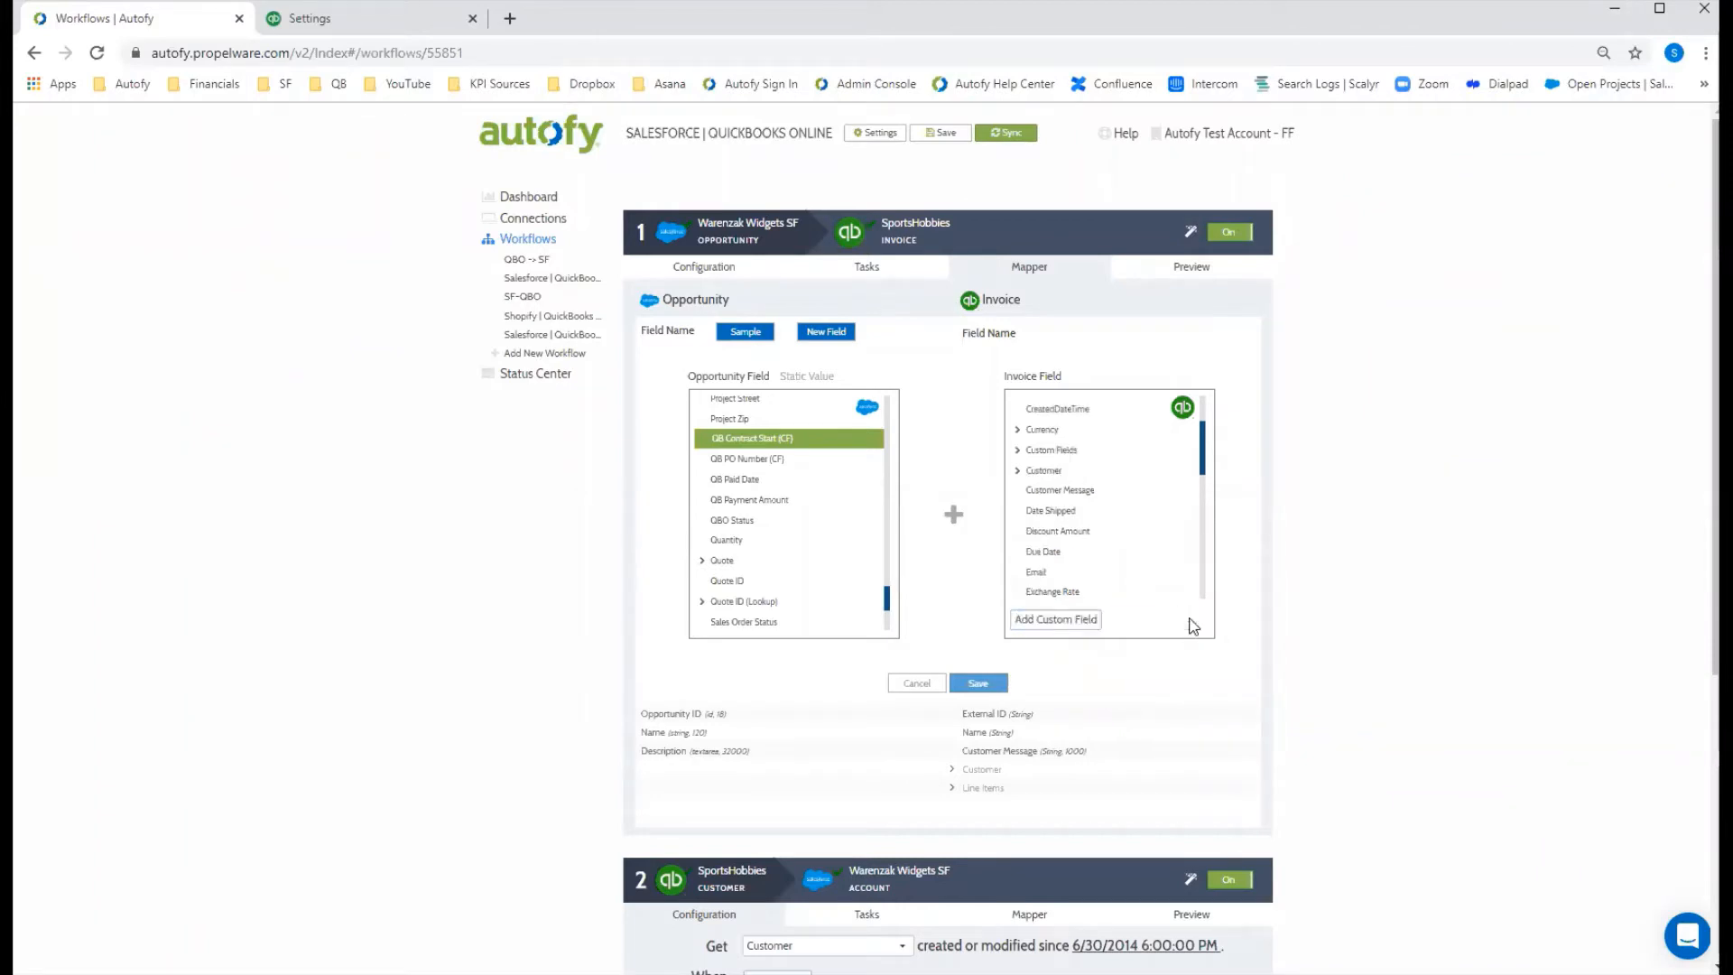
Map QB Contract Start (CF) to the Contract Start field under the Invoice's Custom Fields and save the mapping
click(1016, 458)
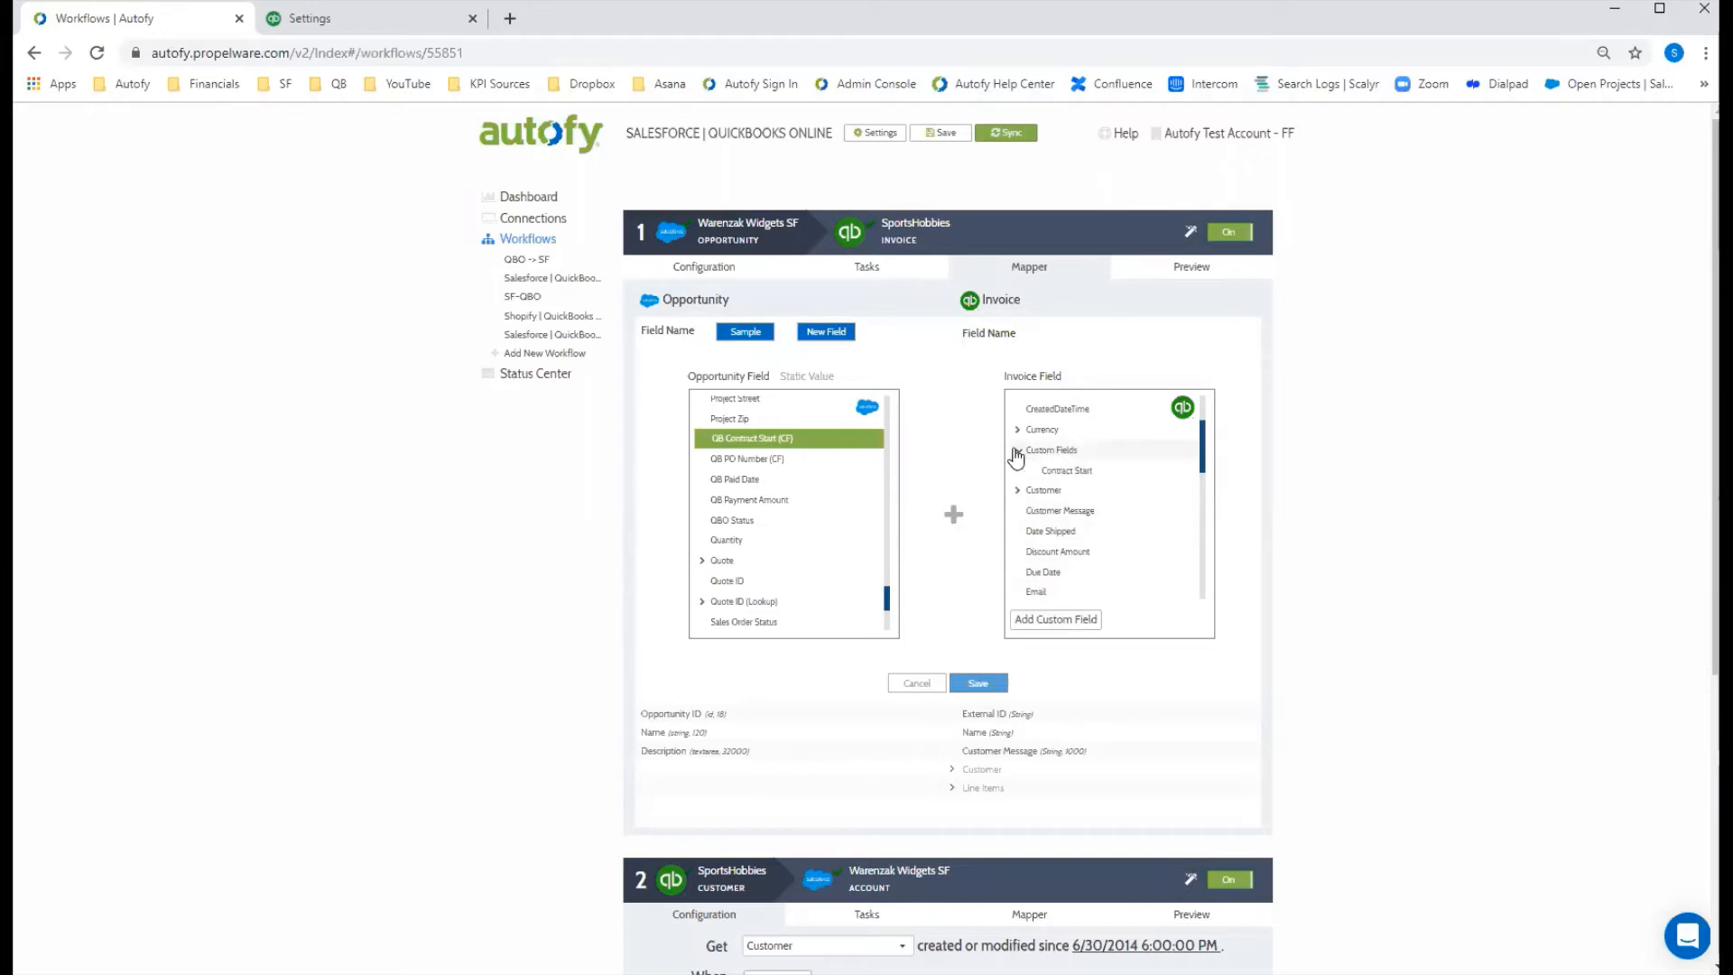
click(1058, 476)
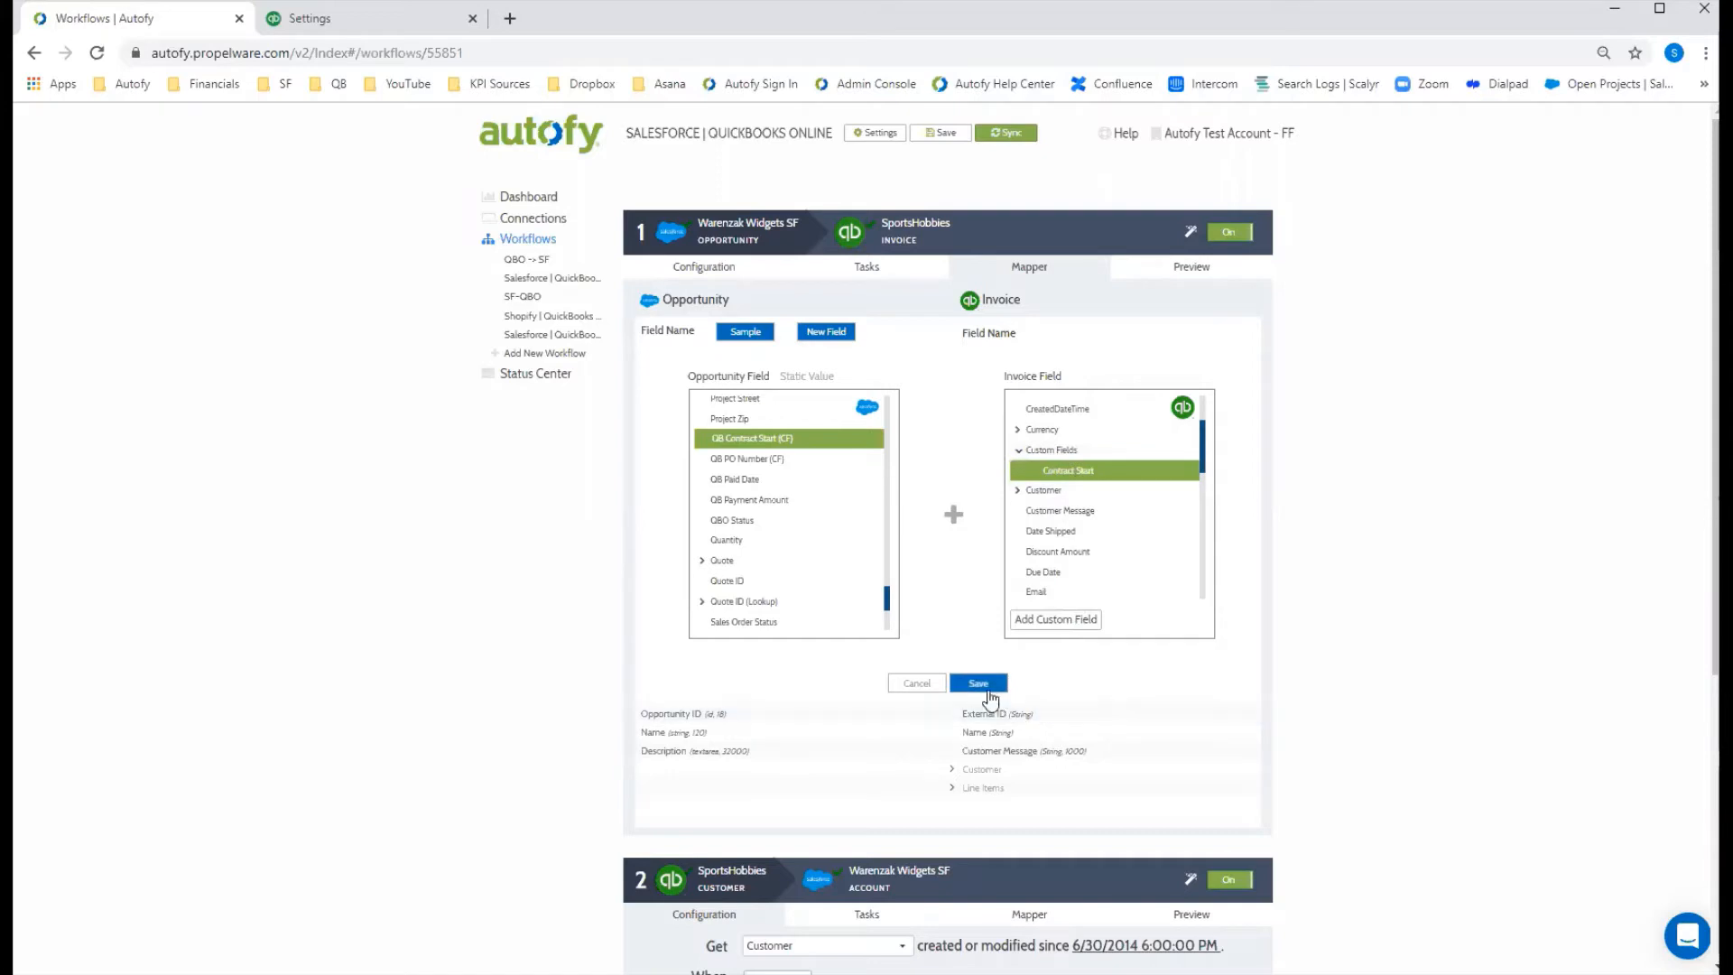
click(981, 684)
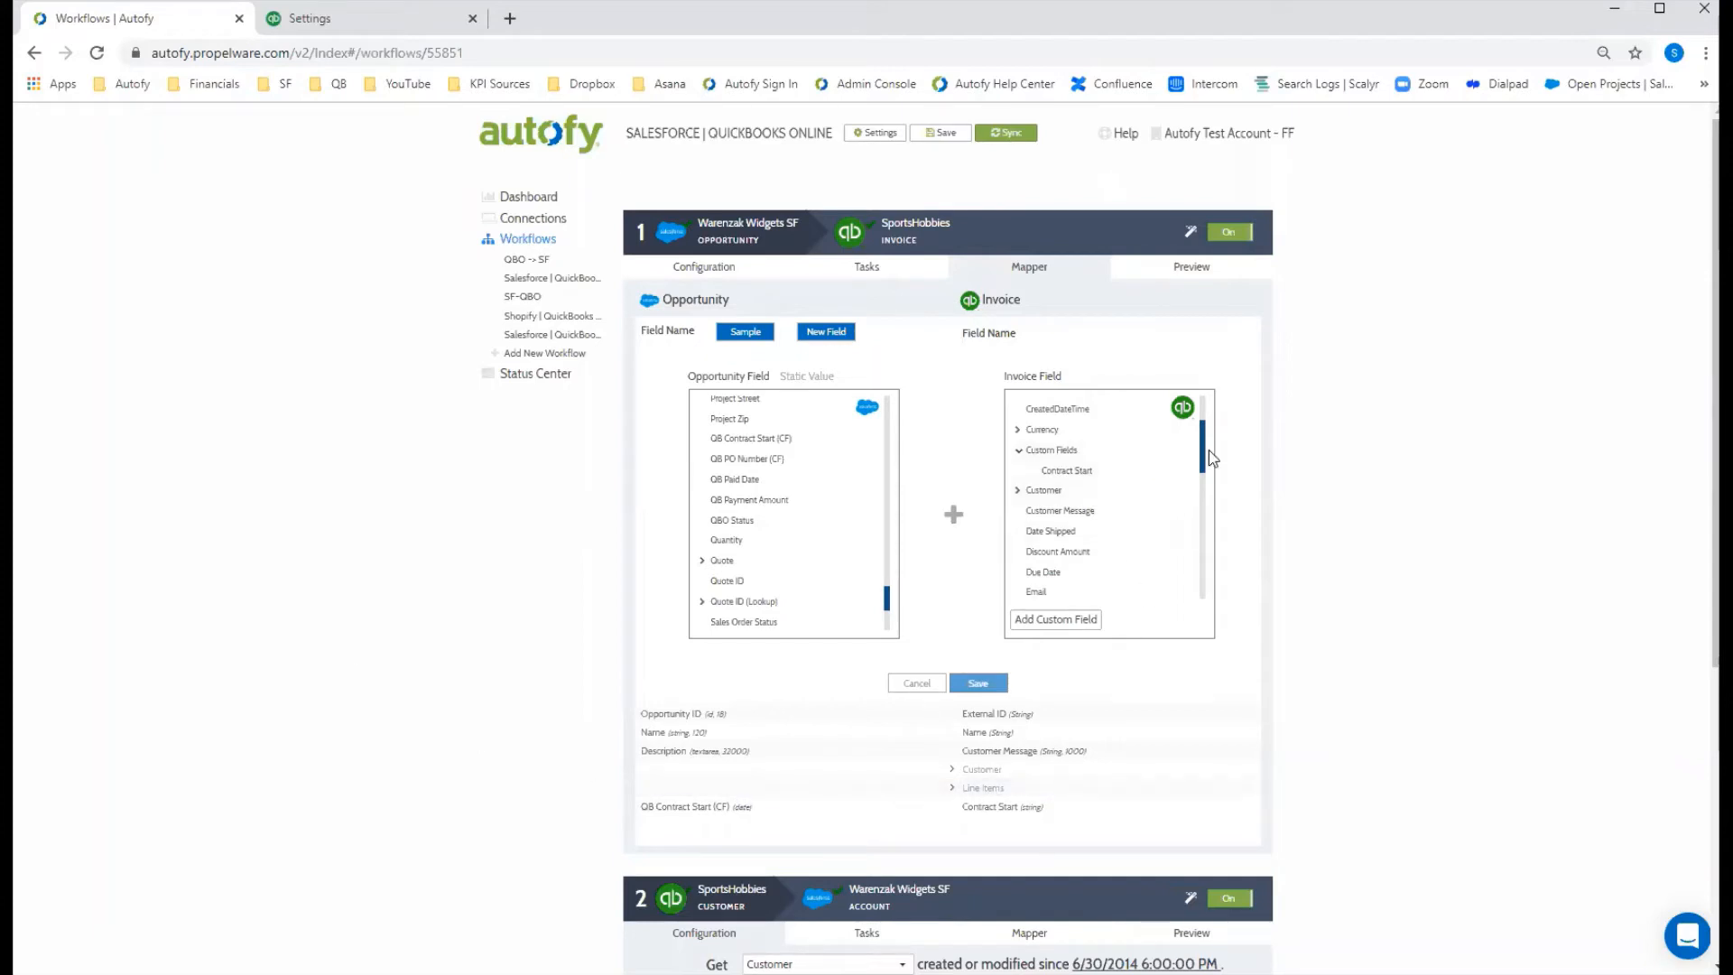
Choose Full Name under the Invoice's Terms as the next mapping's destination and make its source a static value
drag(1202, 459, 1203, 595)
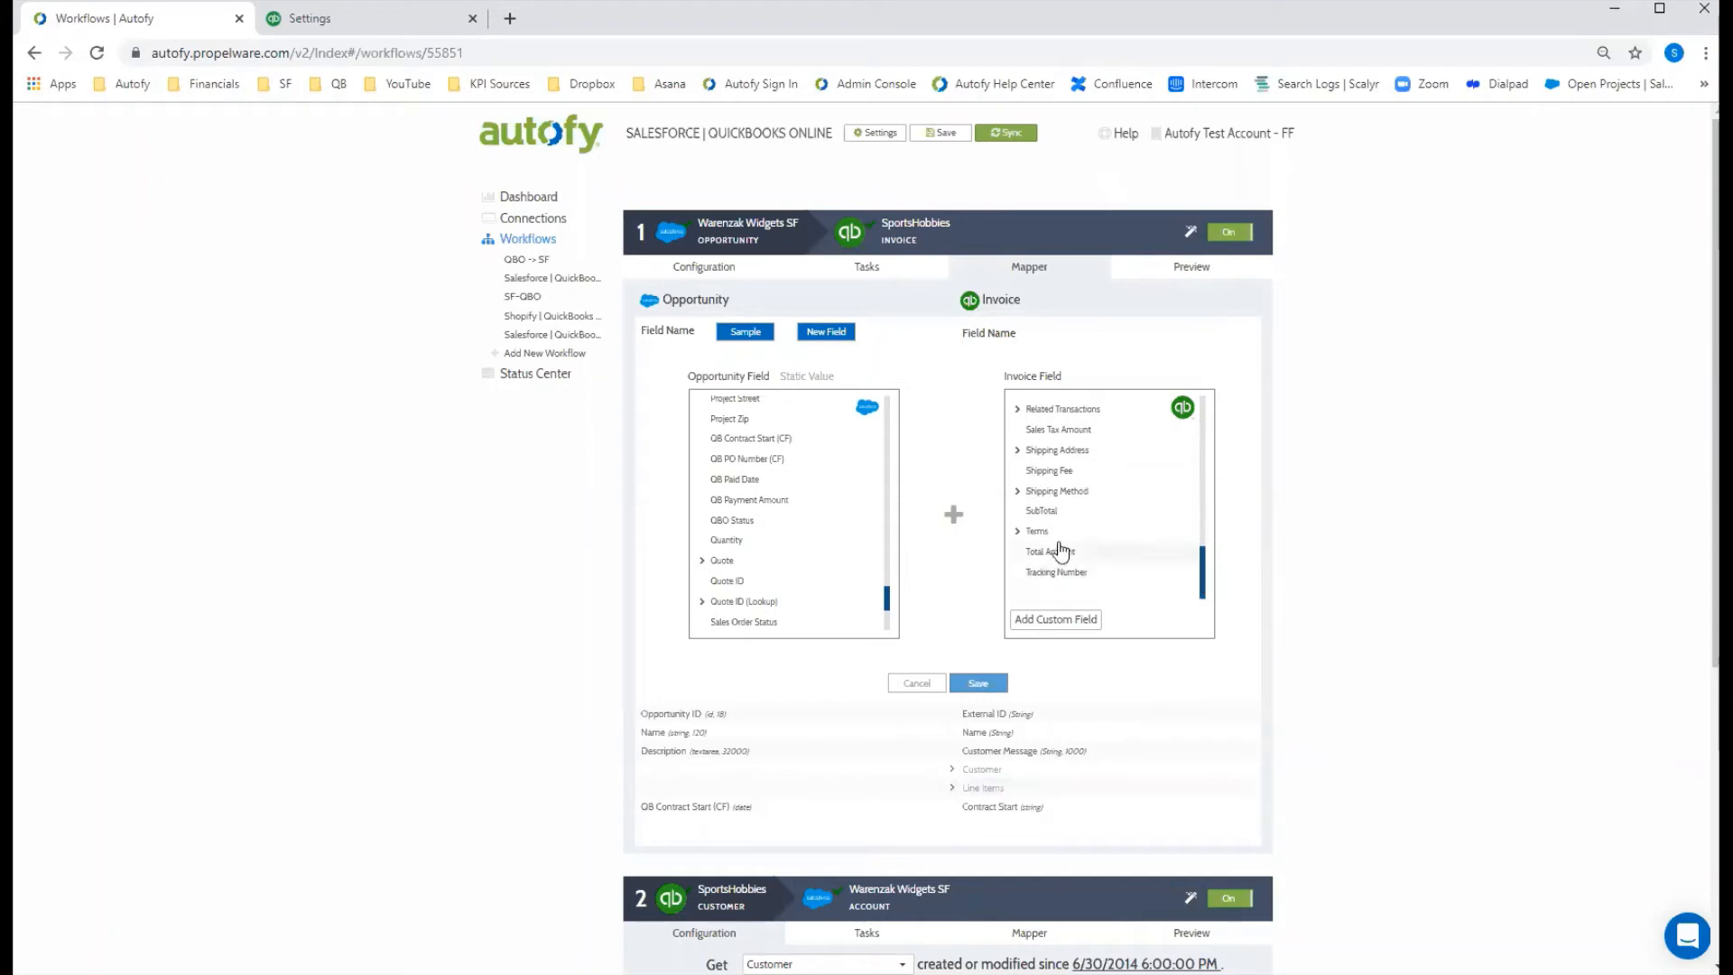
click(1018, 532)
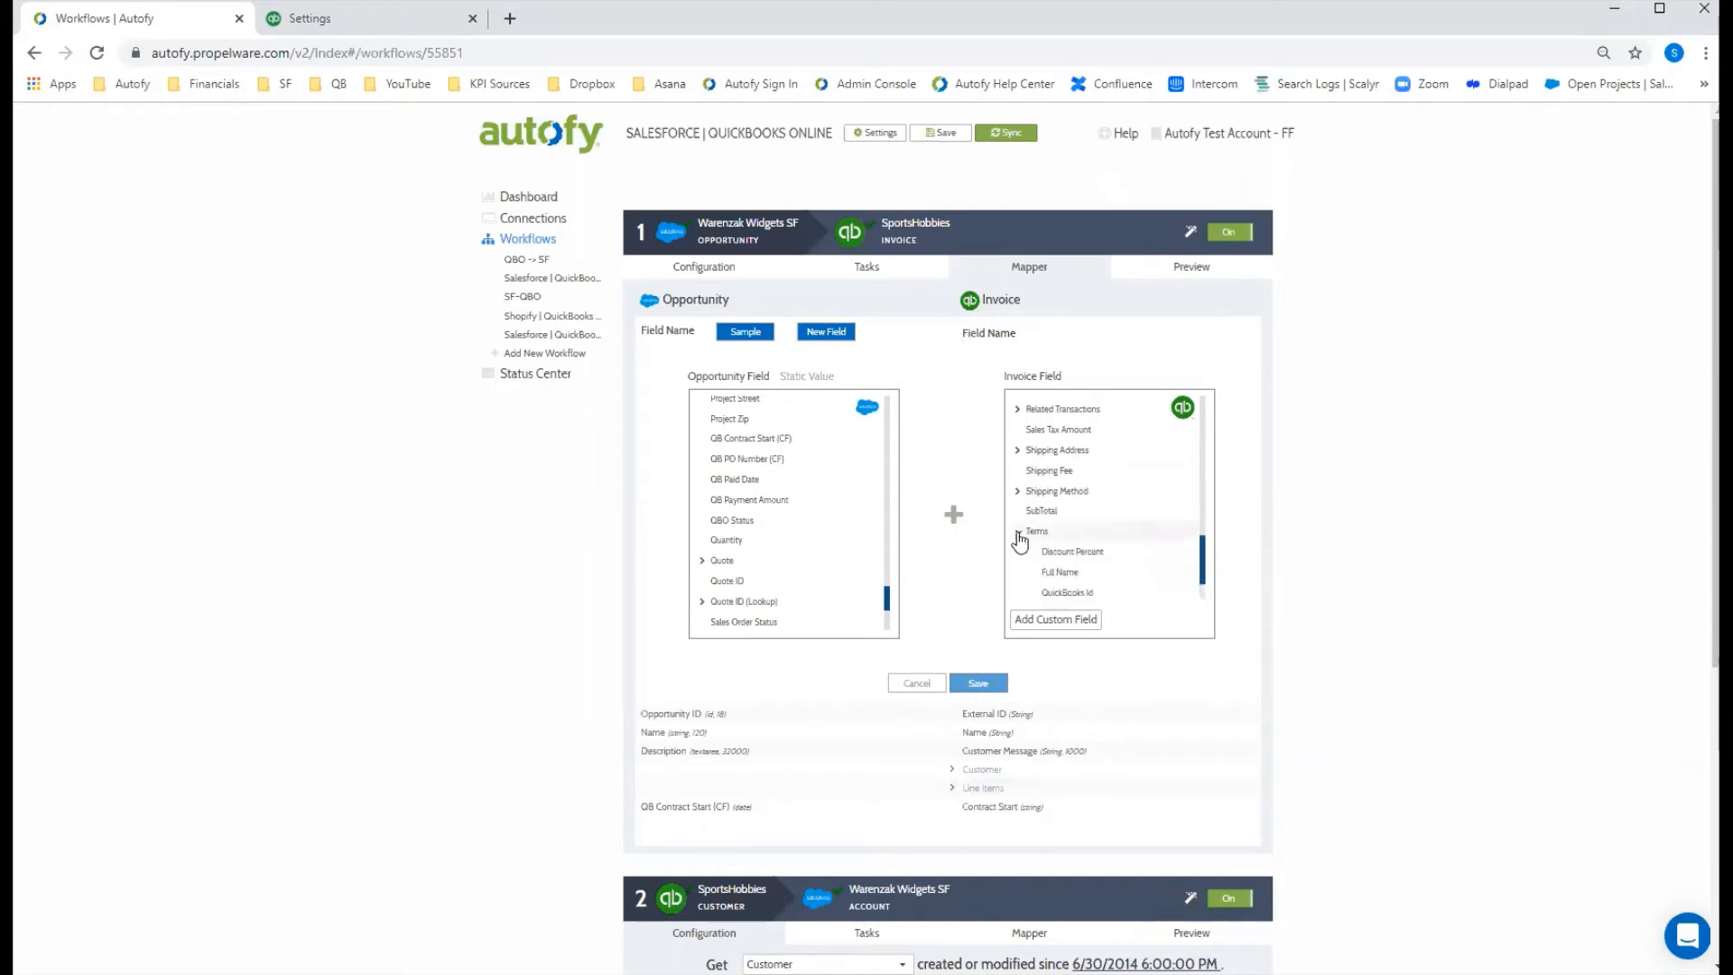
click(1088, 576)
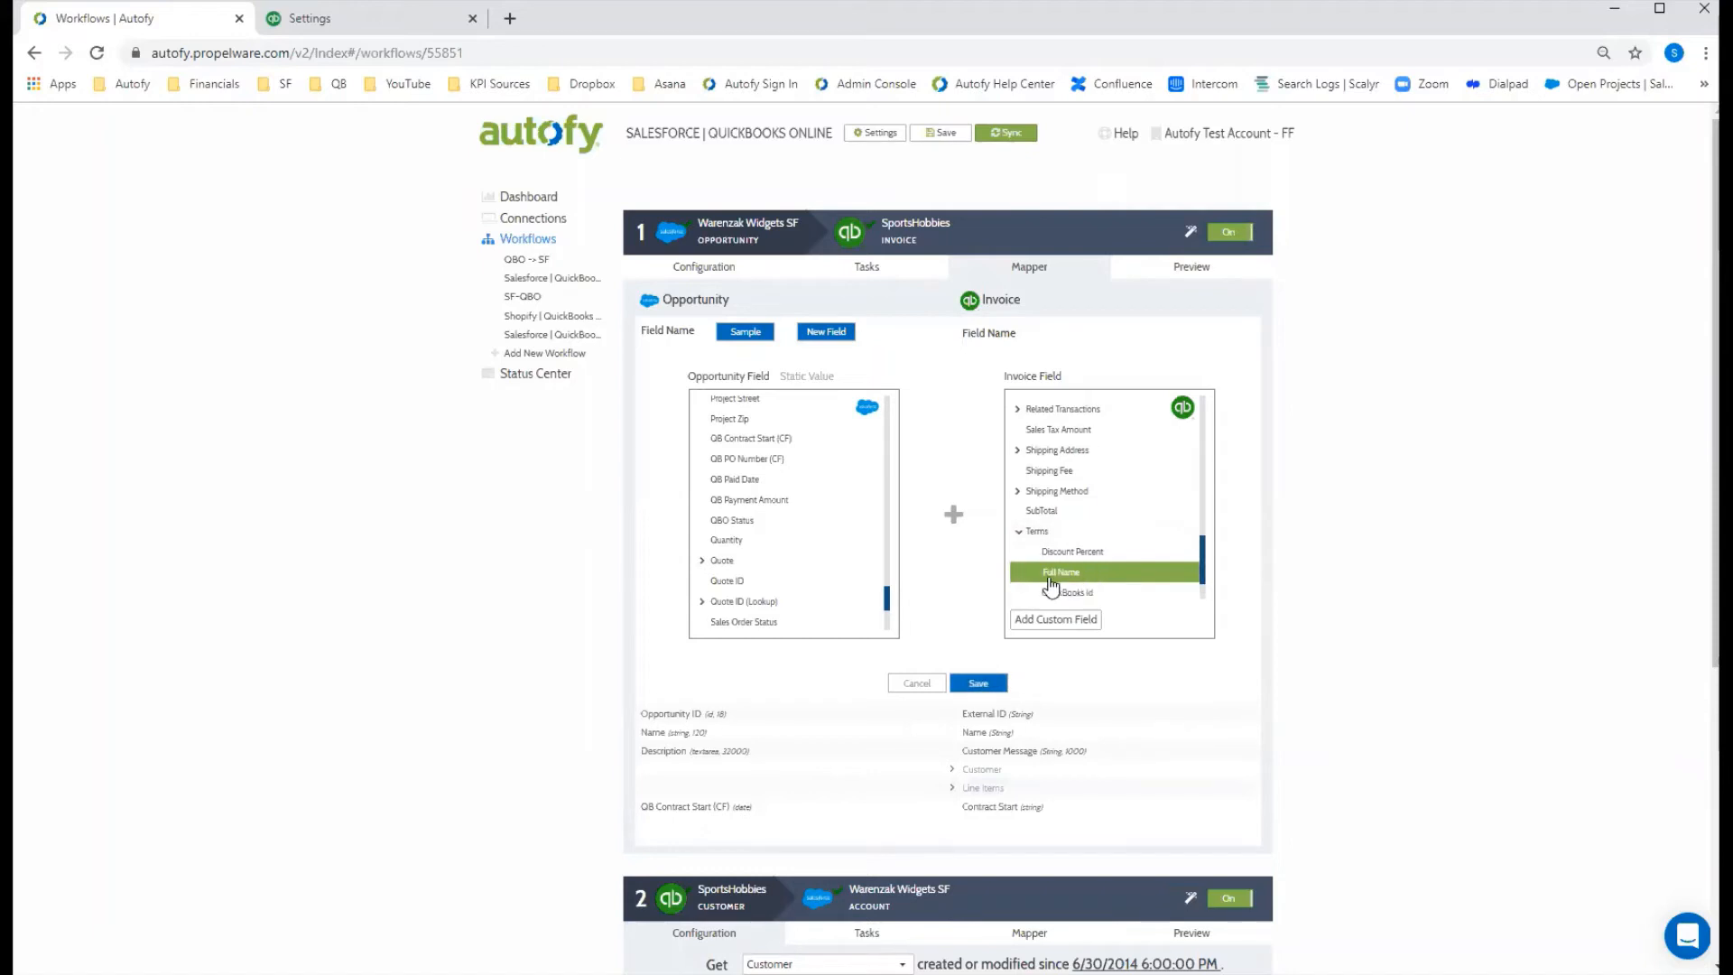
click(806, 379)
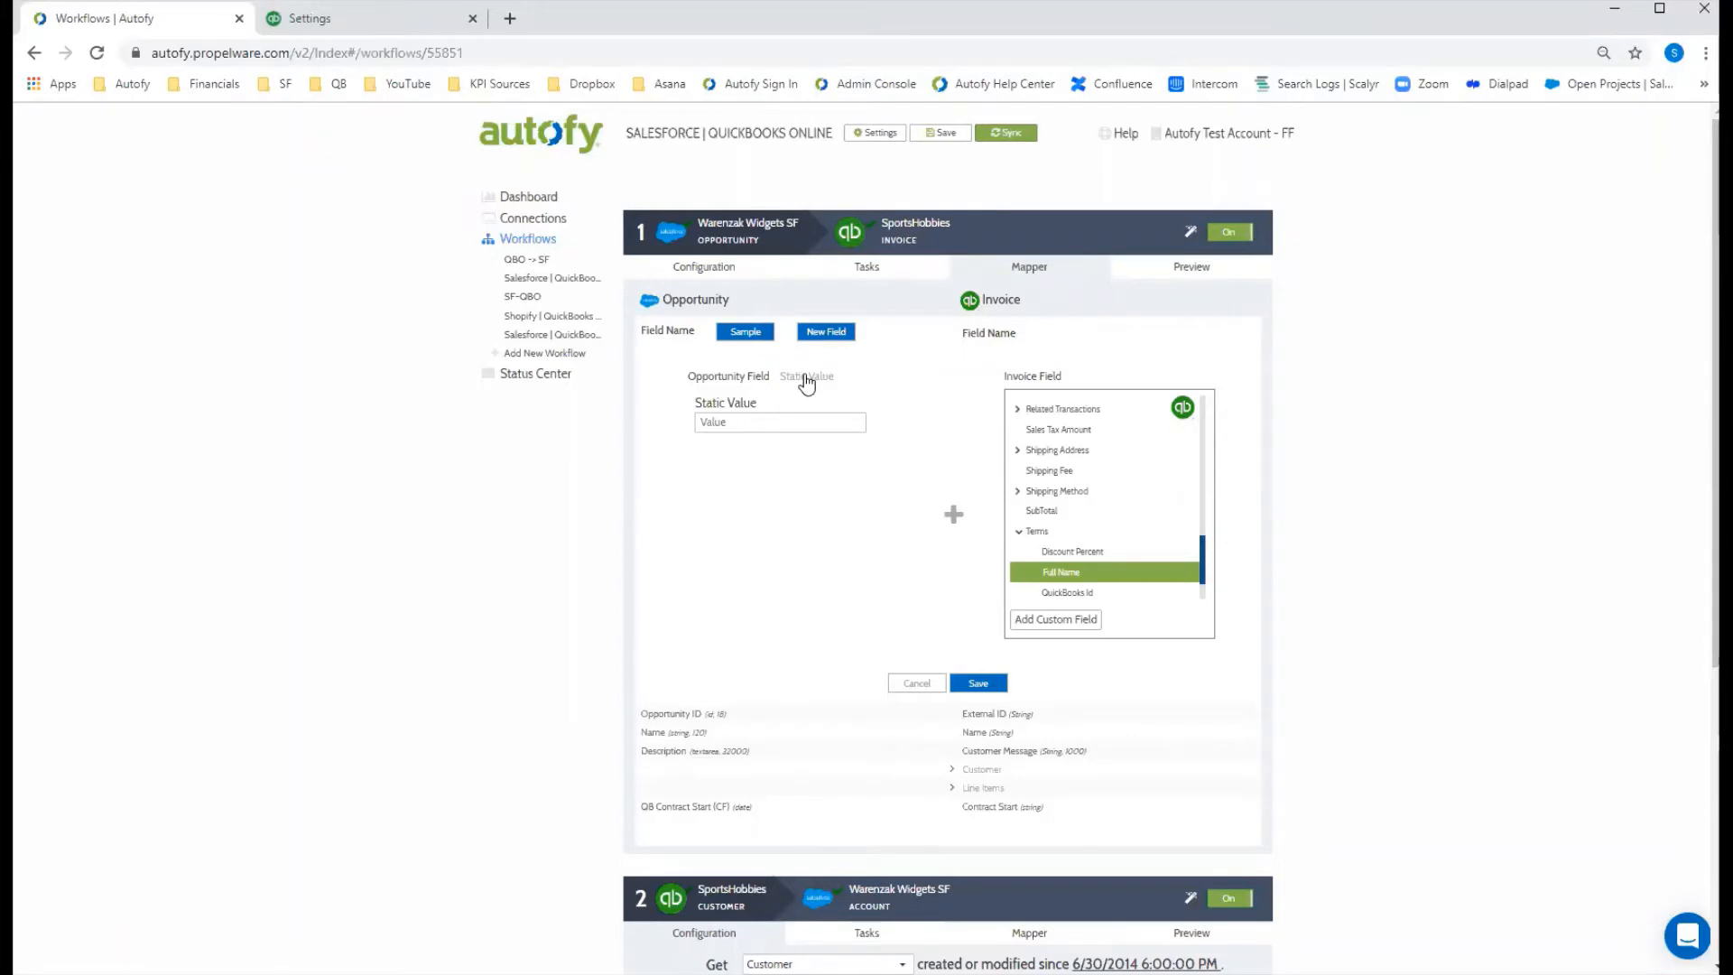
Copy the preferred invoice terms "Net 30" from the QuickBooks Online settings and save it in Autofy as the static value for the Terms Full Name field
click(348, 20)
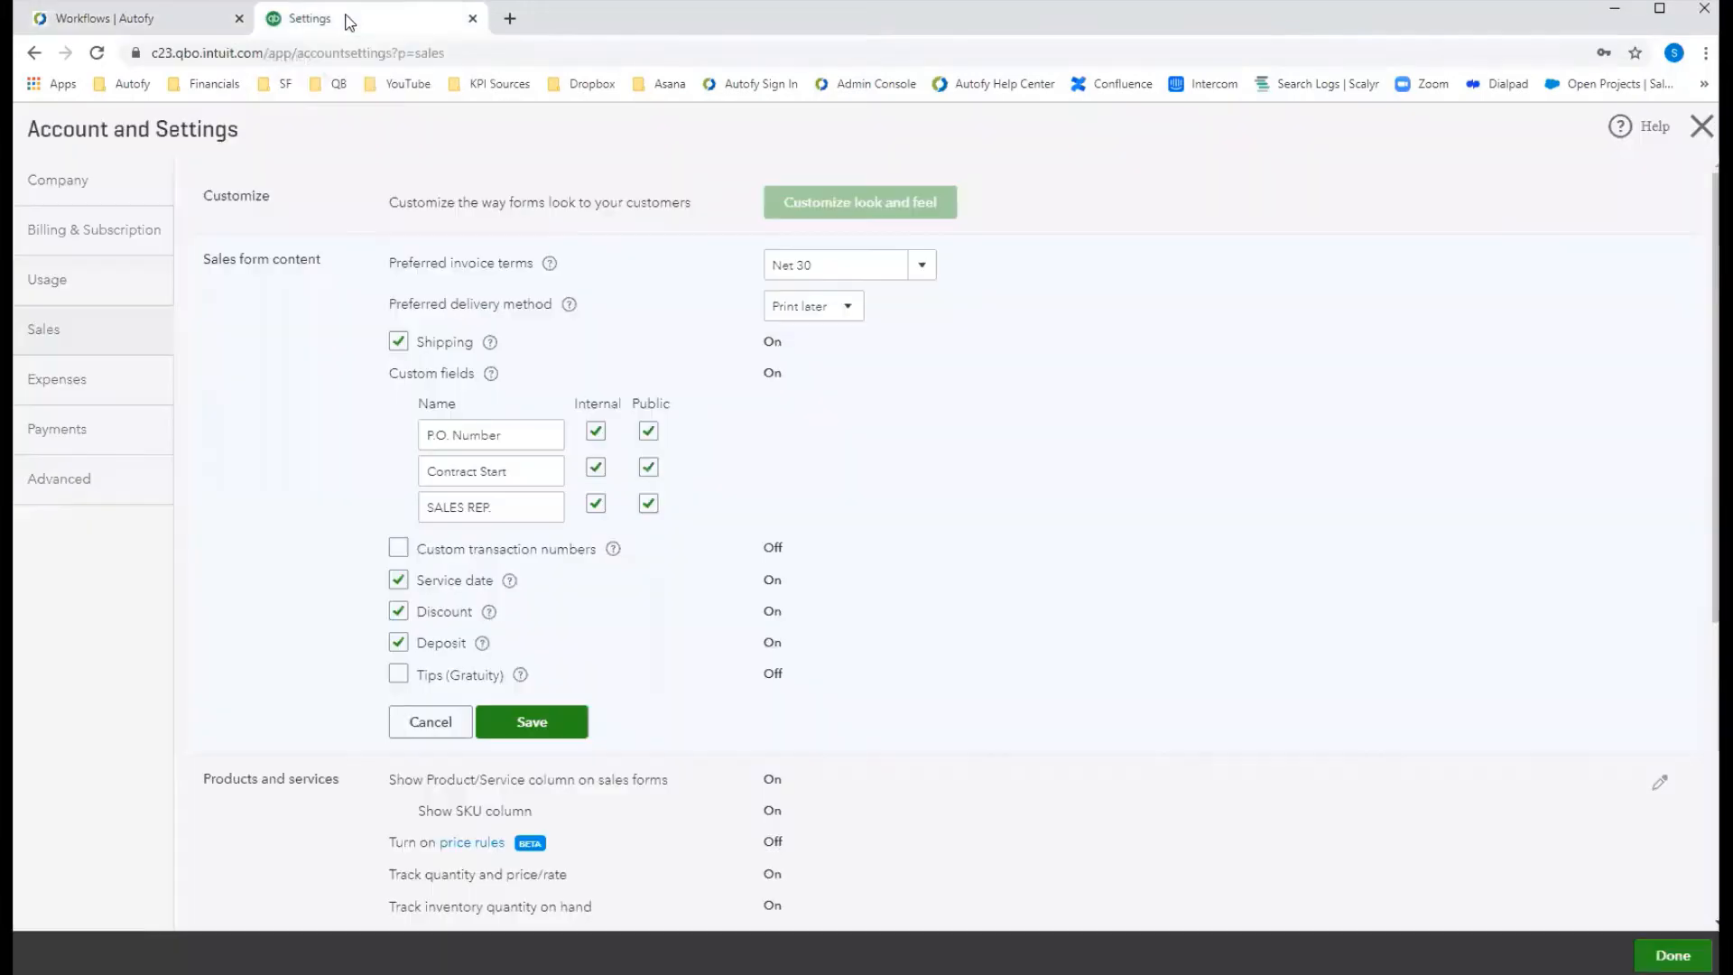
drag(824, 263, 772, 259)
key(ctrl+c)
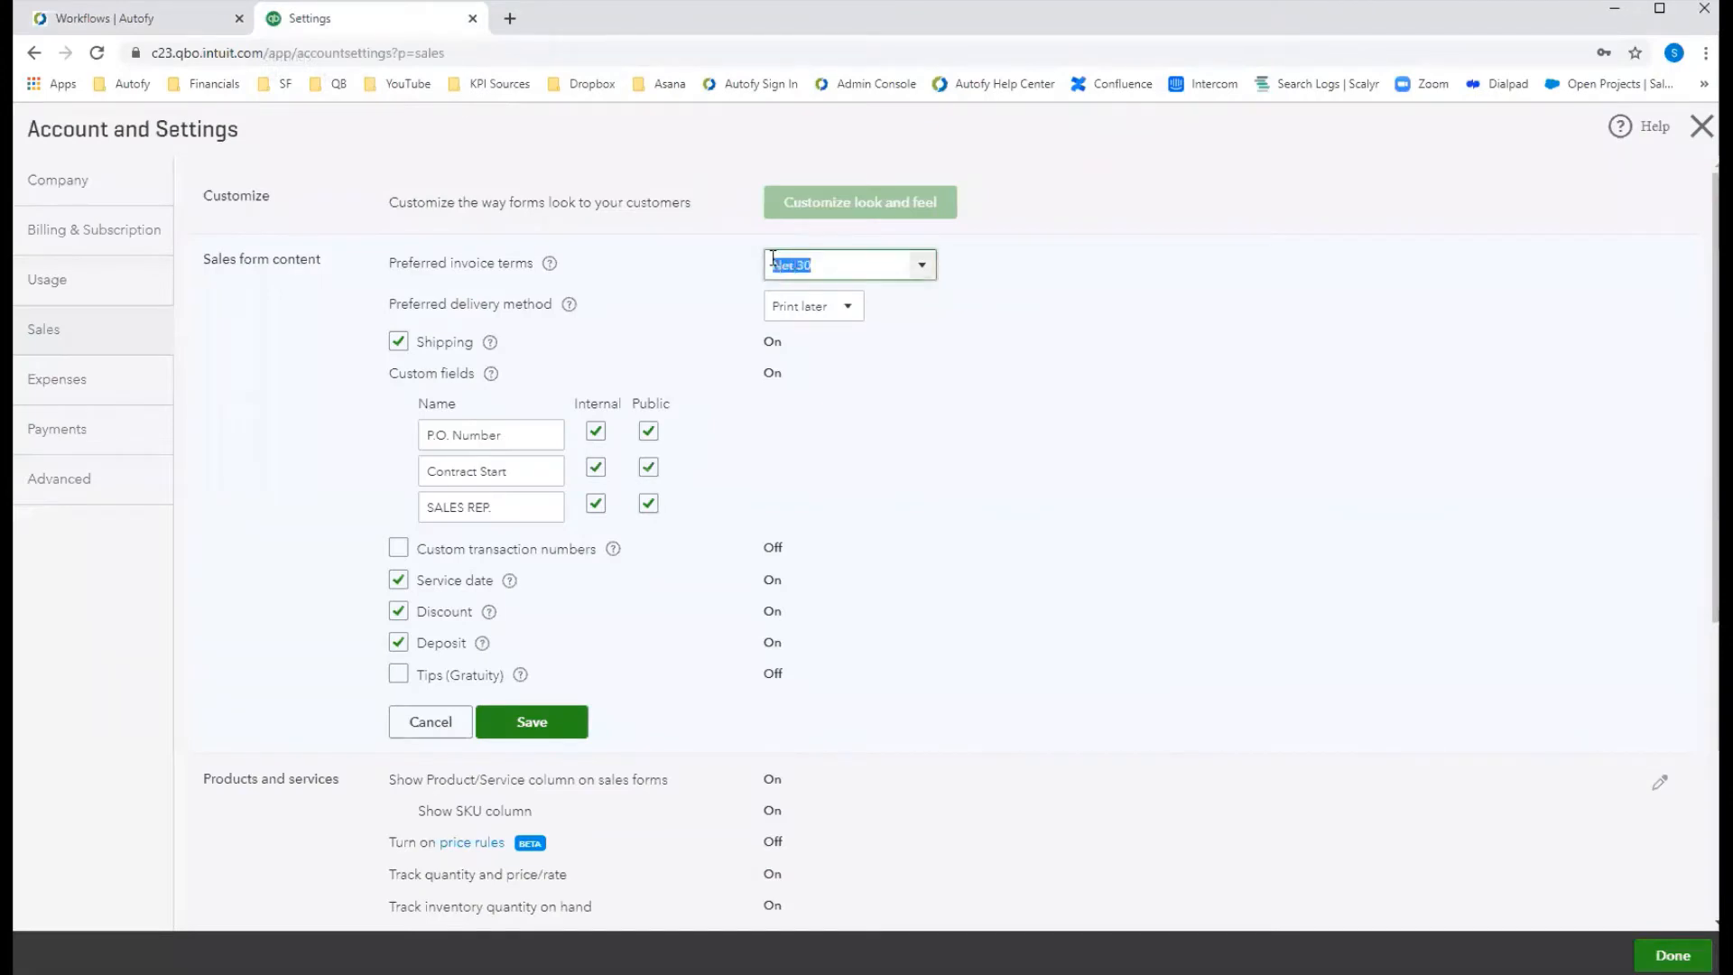
click(120, 20)
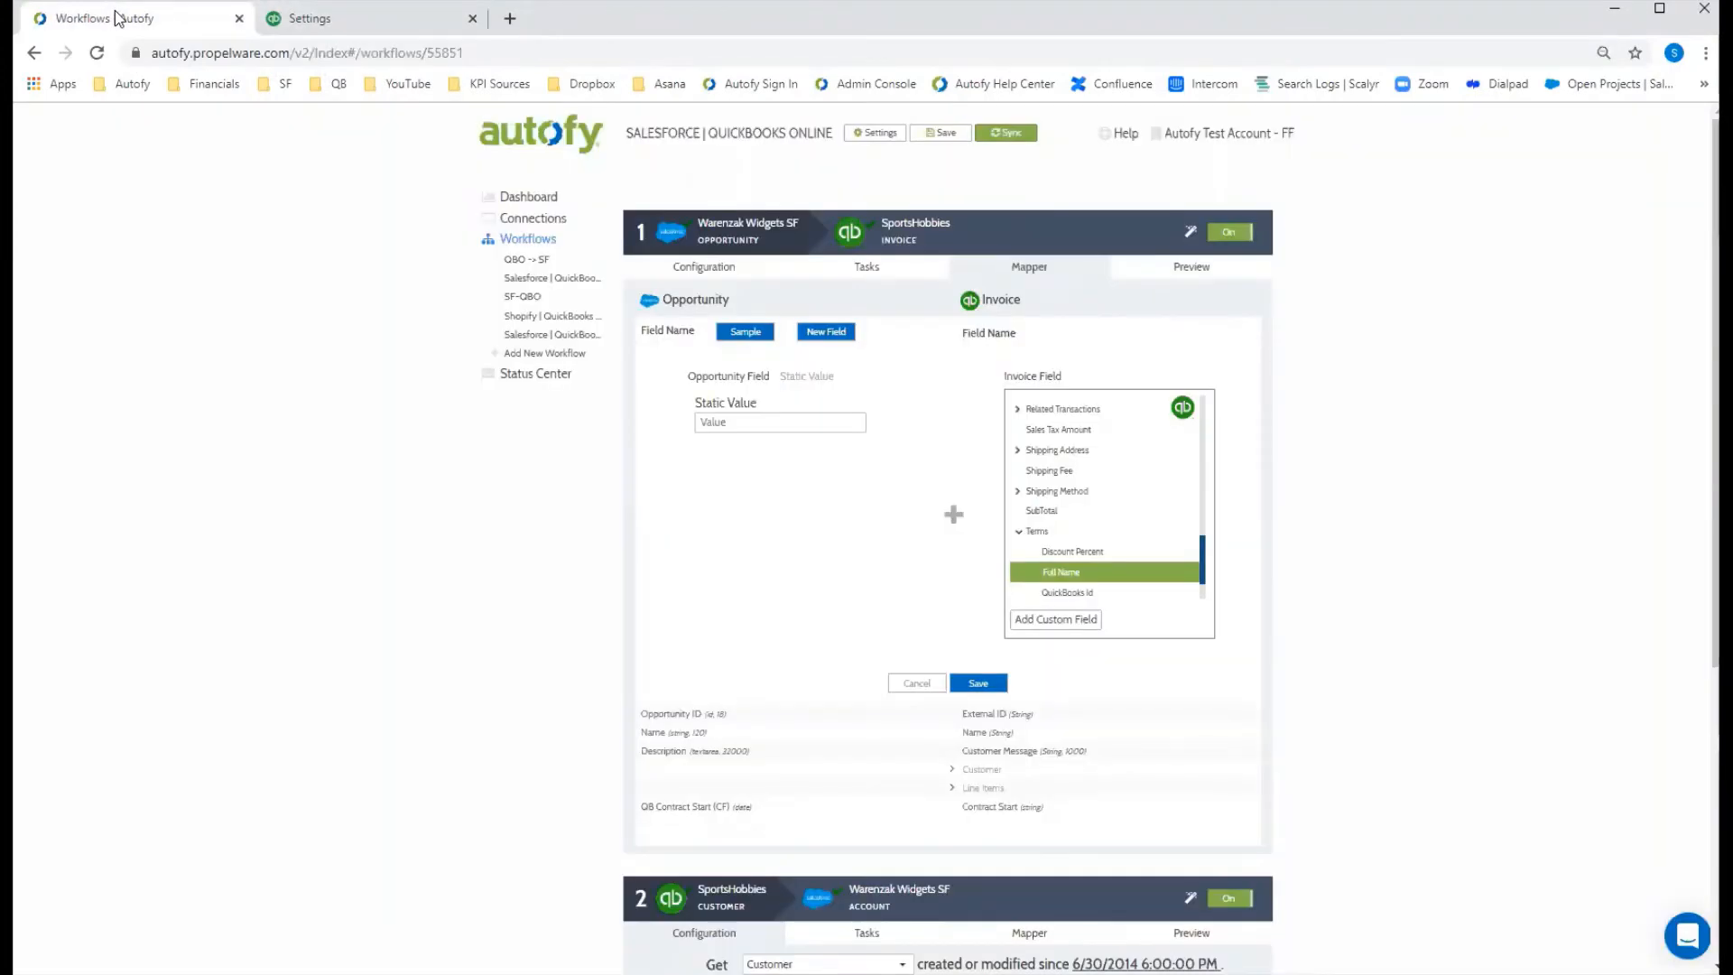
click(740, 421)
key(ctrl+v)
click(971, 686)
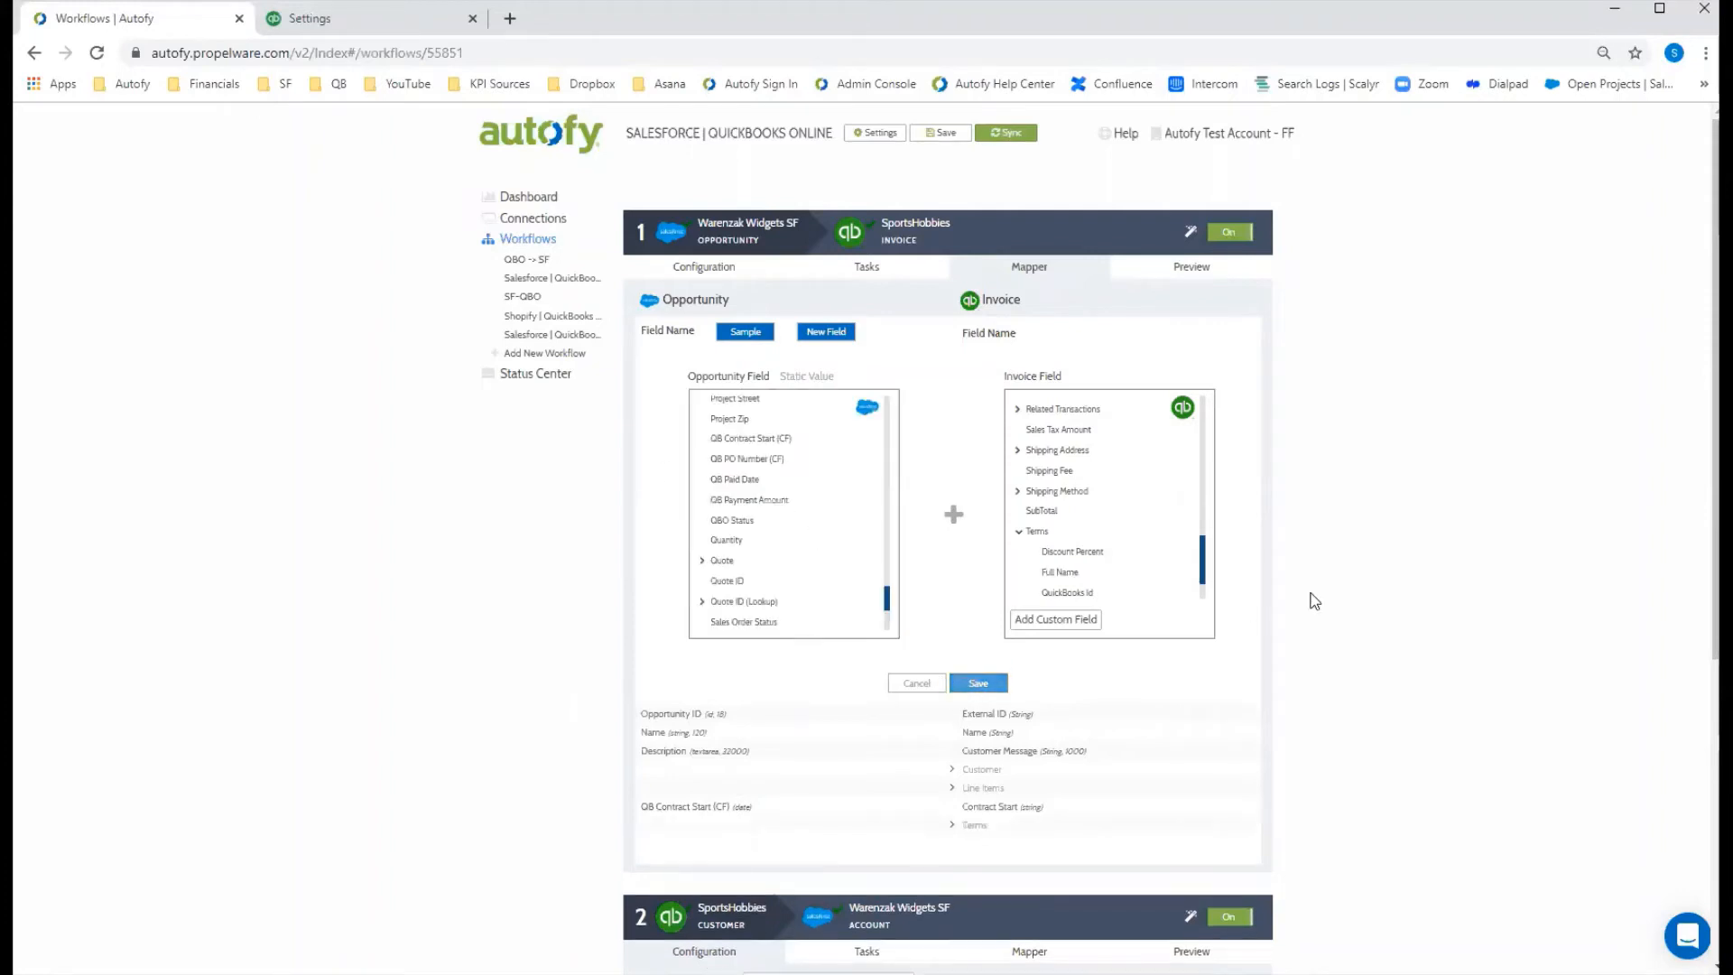
click(952, 825)
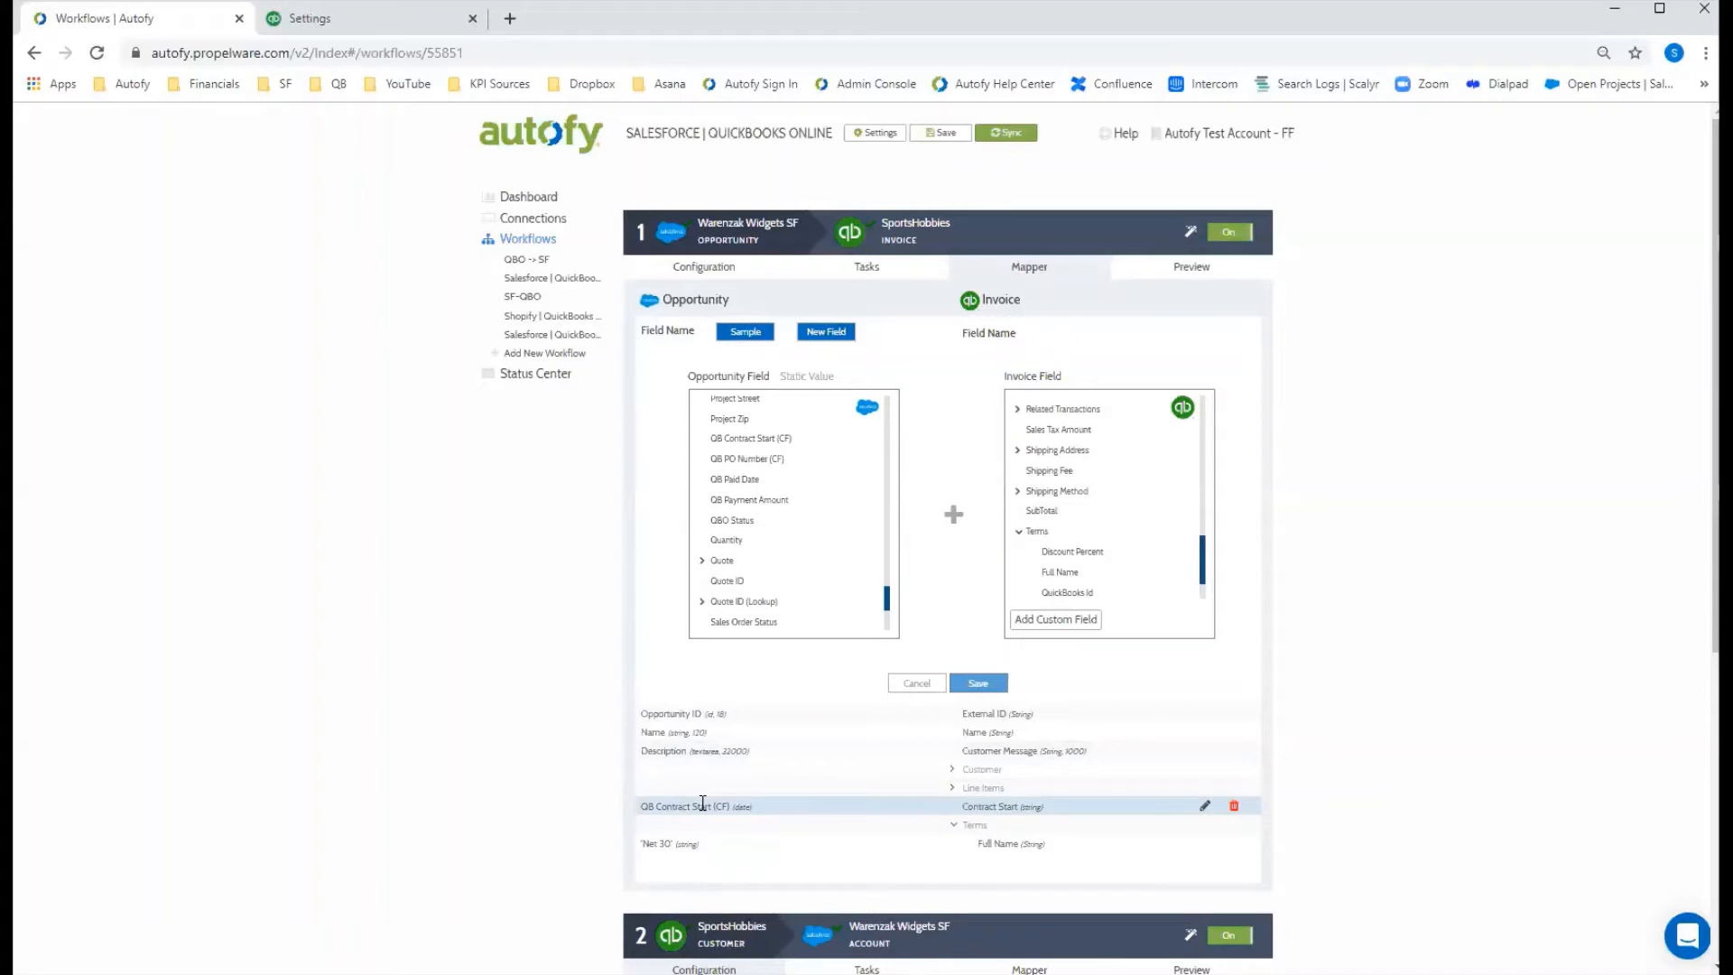
click(916, 683)
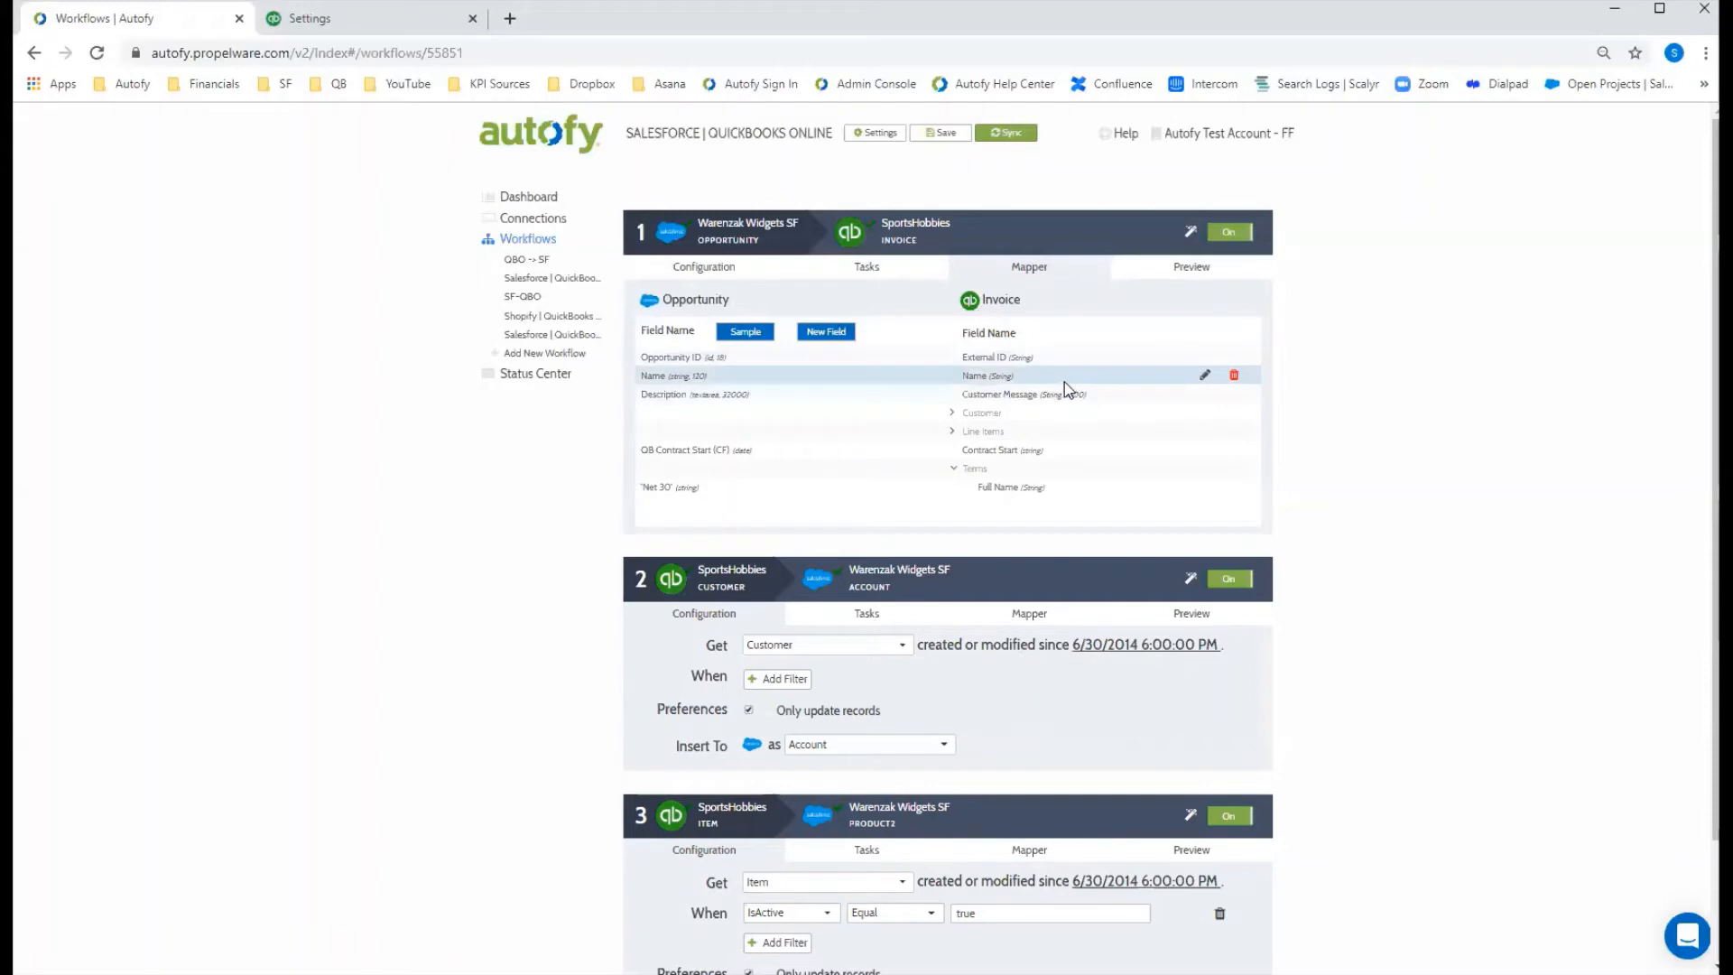
Try to change the Invoice destination of the Opportunity's Name mapping to Customer Message
click(1204, 377)
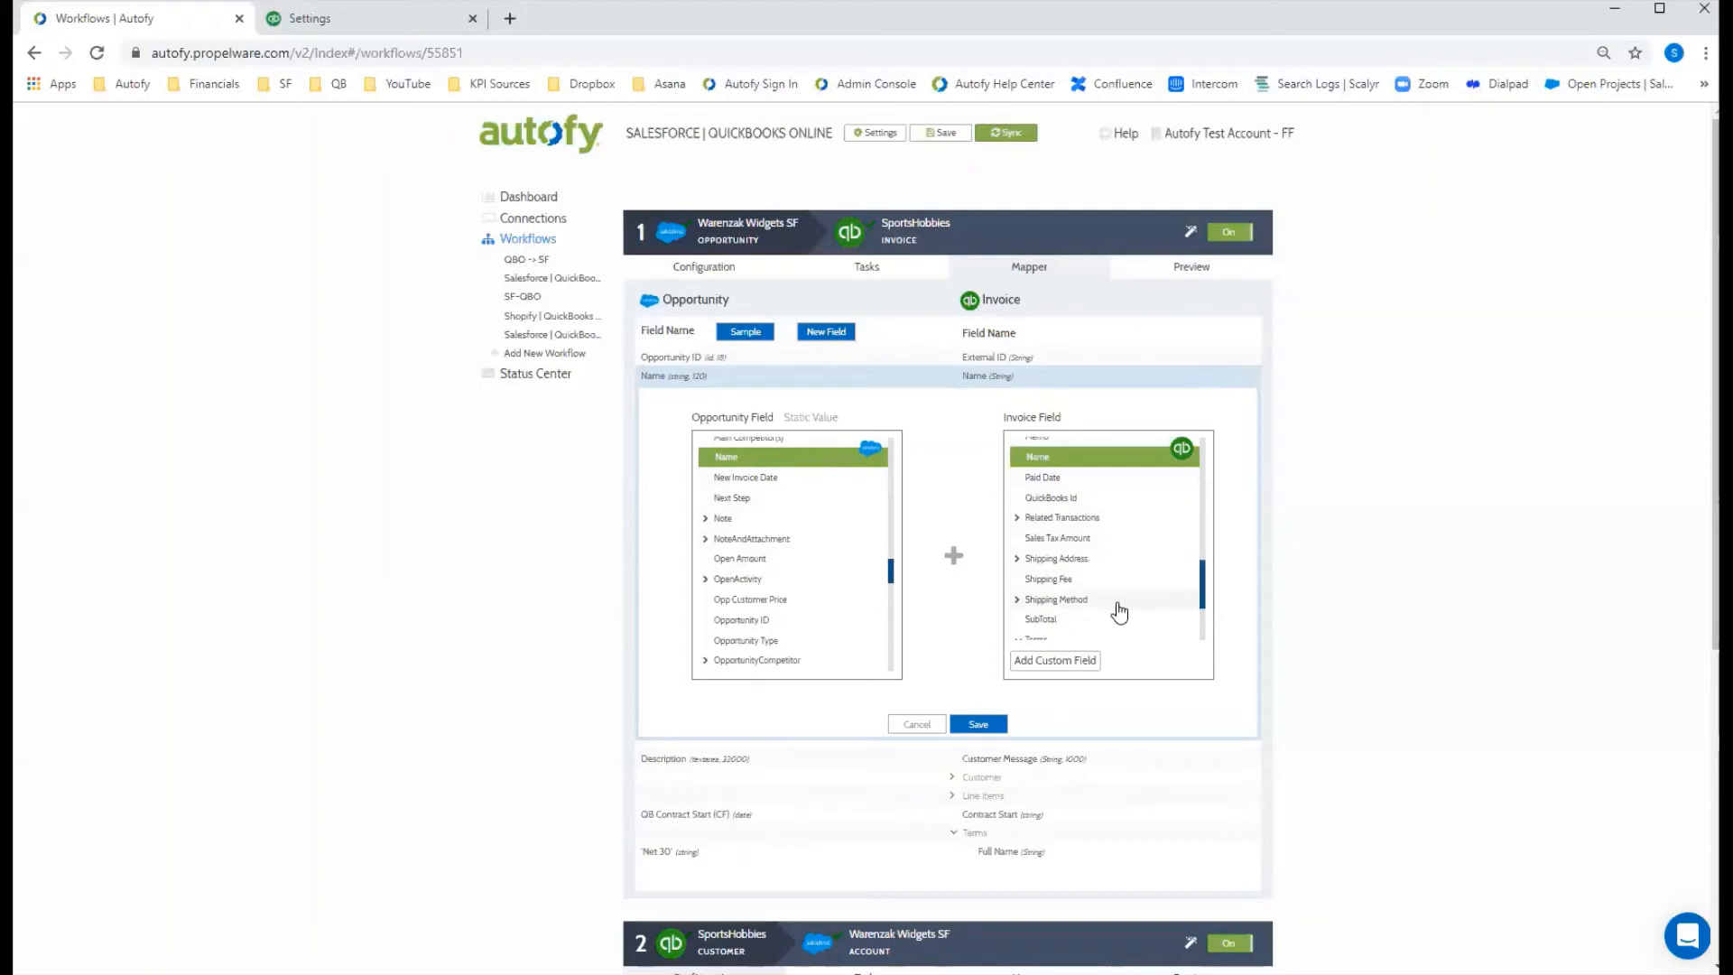
scroll(1119, 613, up, 3)
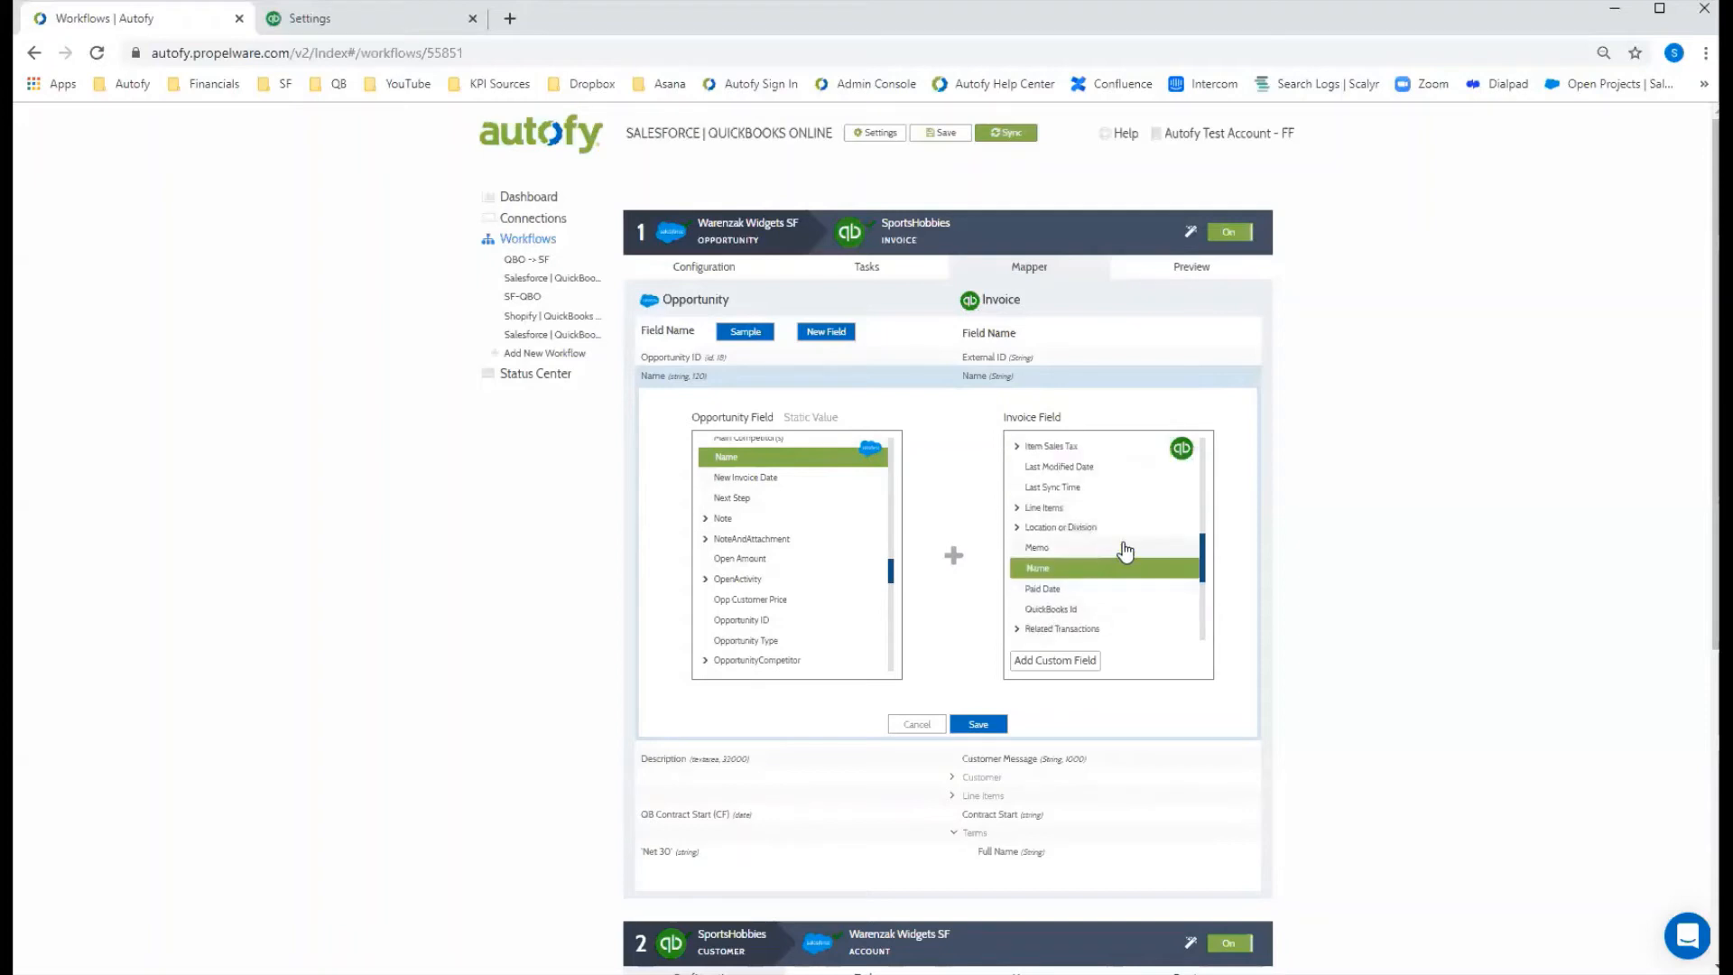
scroll(1125, 550, up, 5)
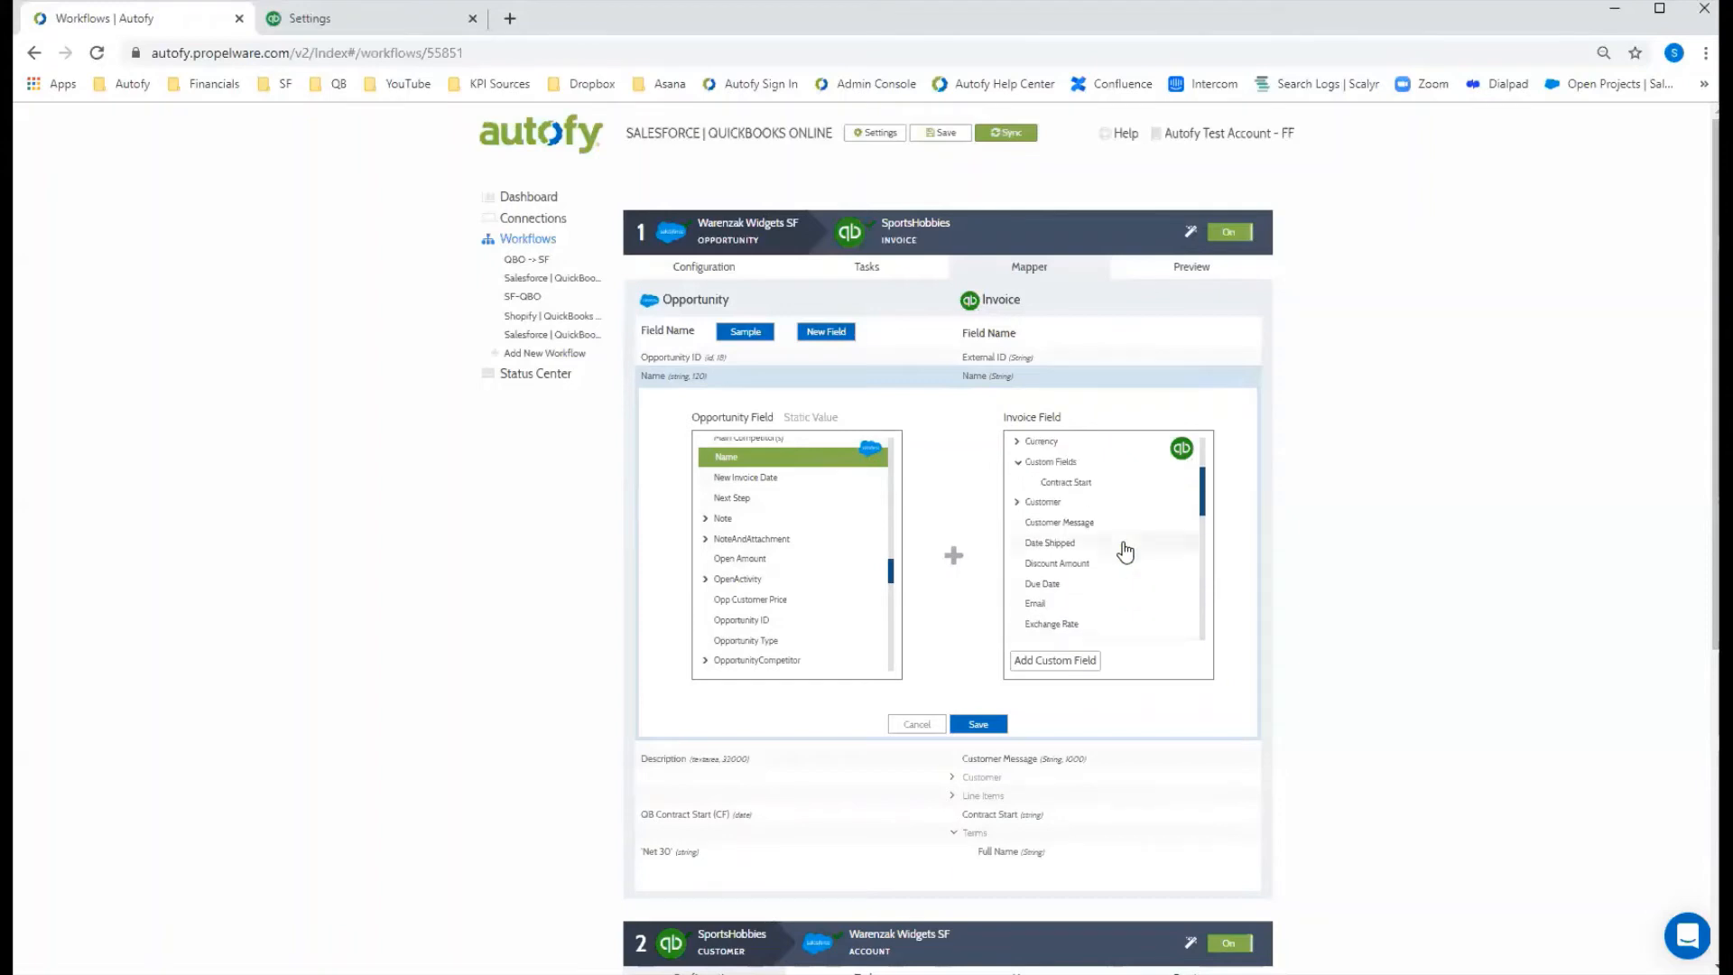
click(1119, 524)
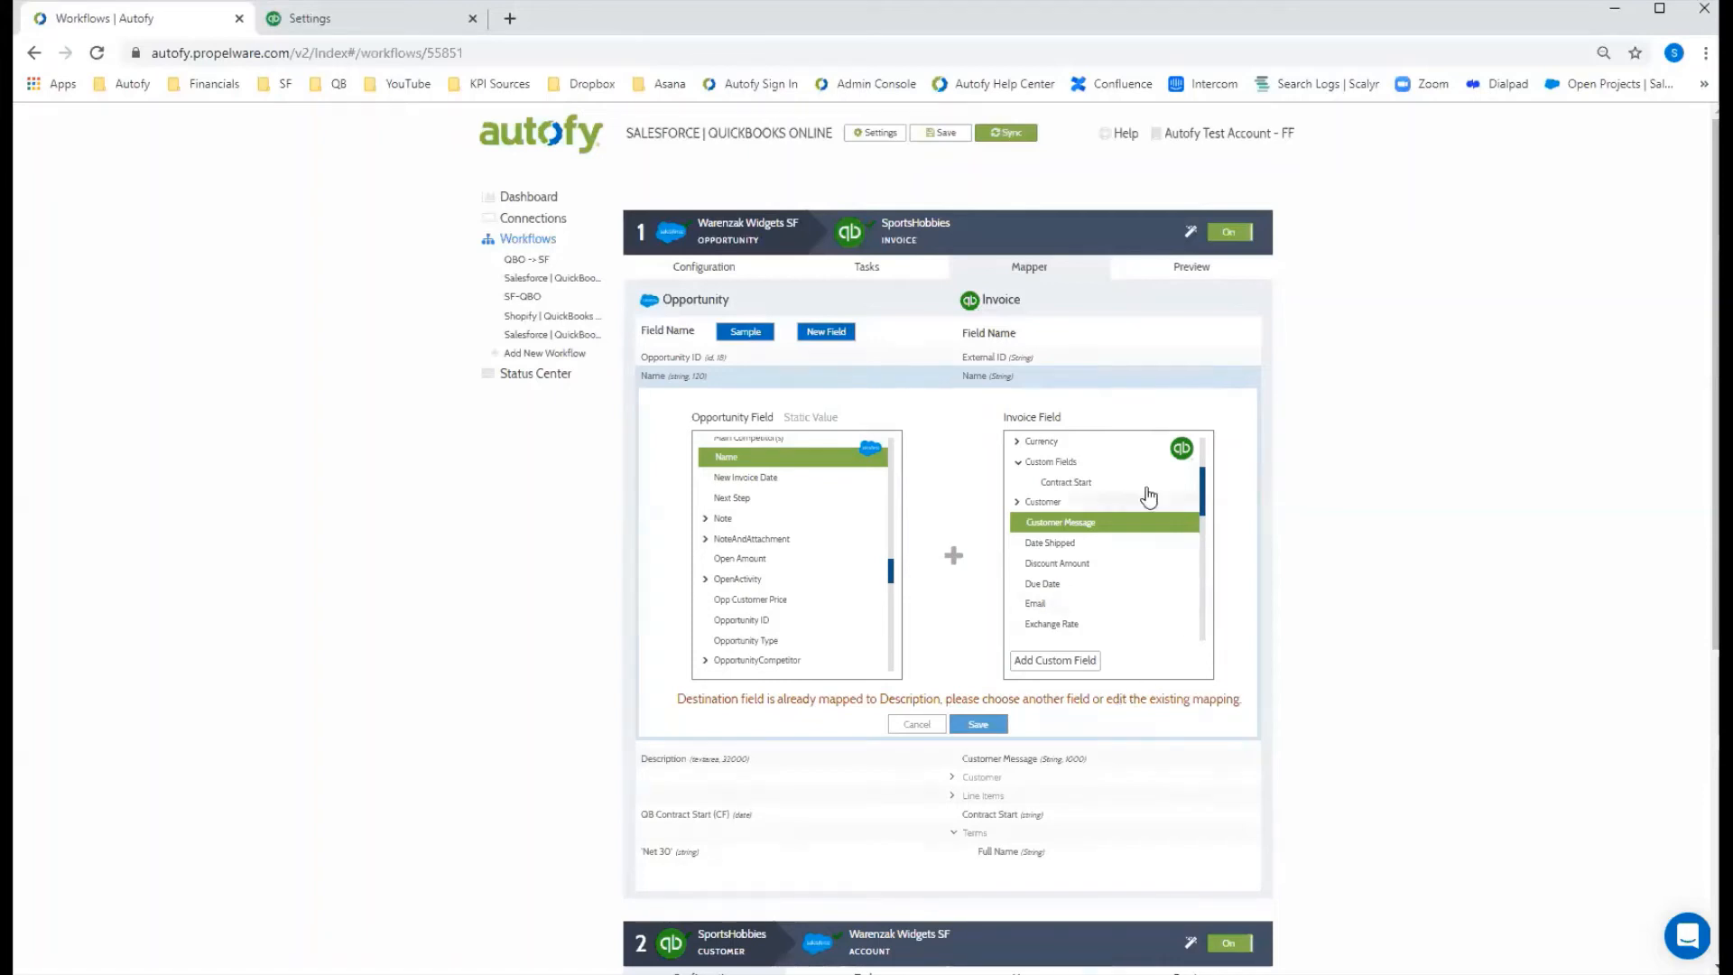
click(916, 724)
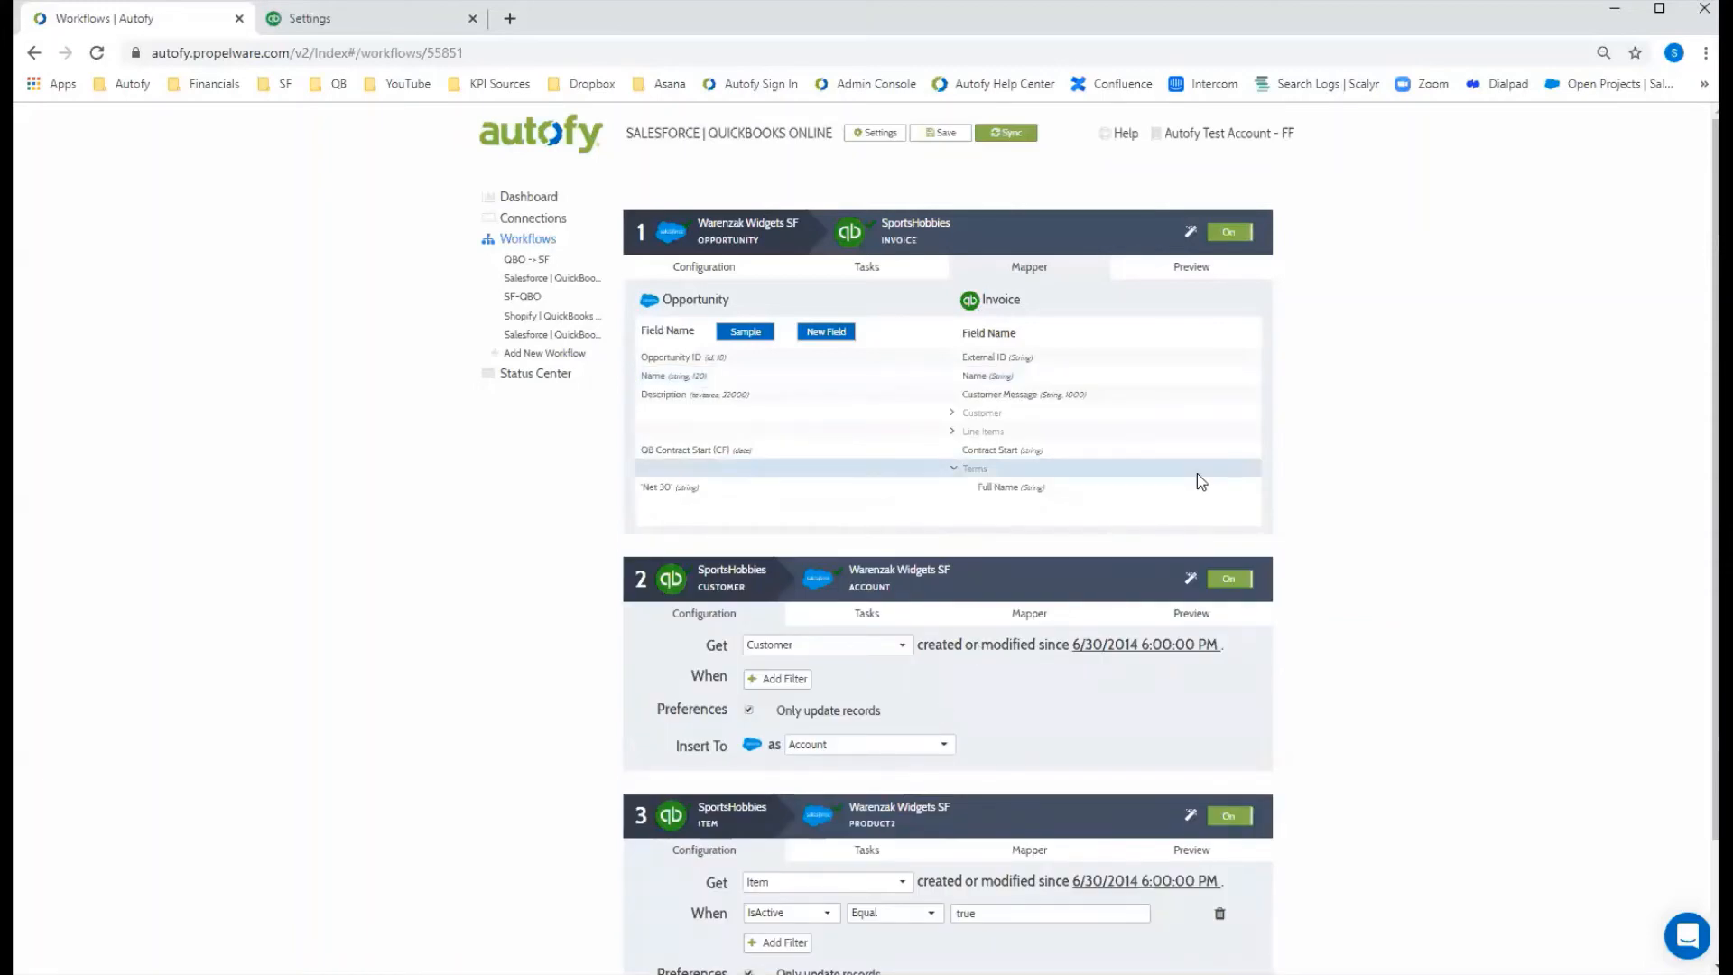
Delete the mapping from the account's Website to Web Url in the Invoice's Customer group
click(952, 414)
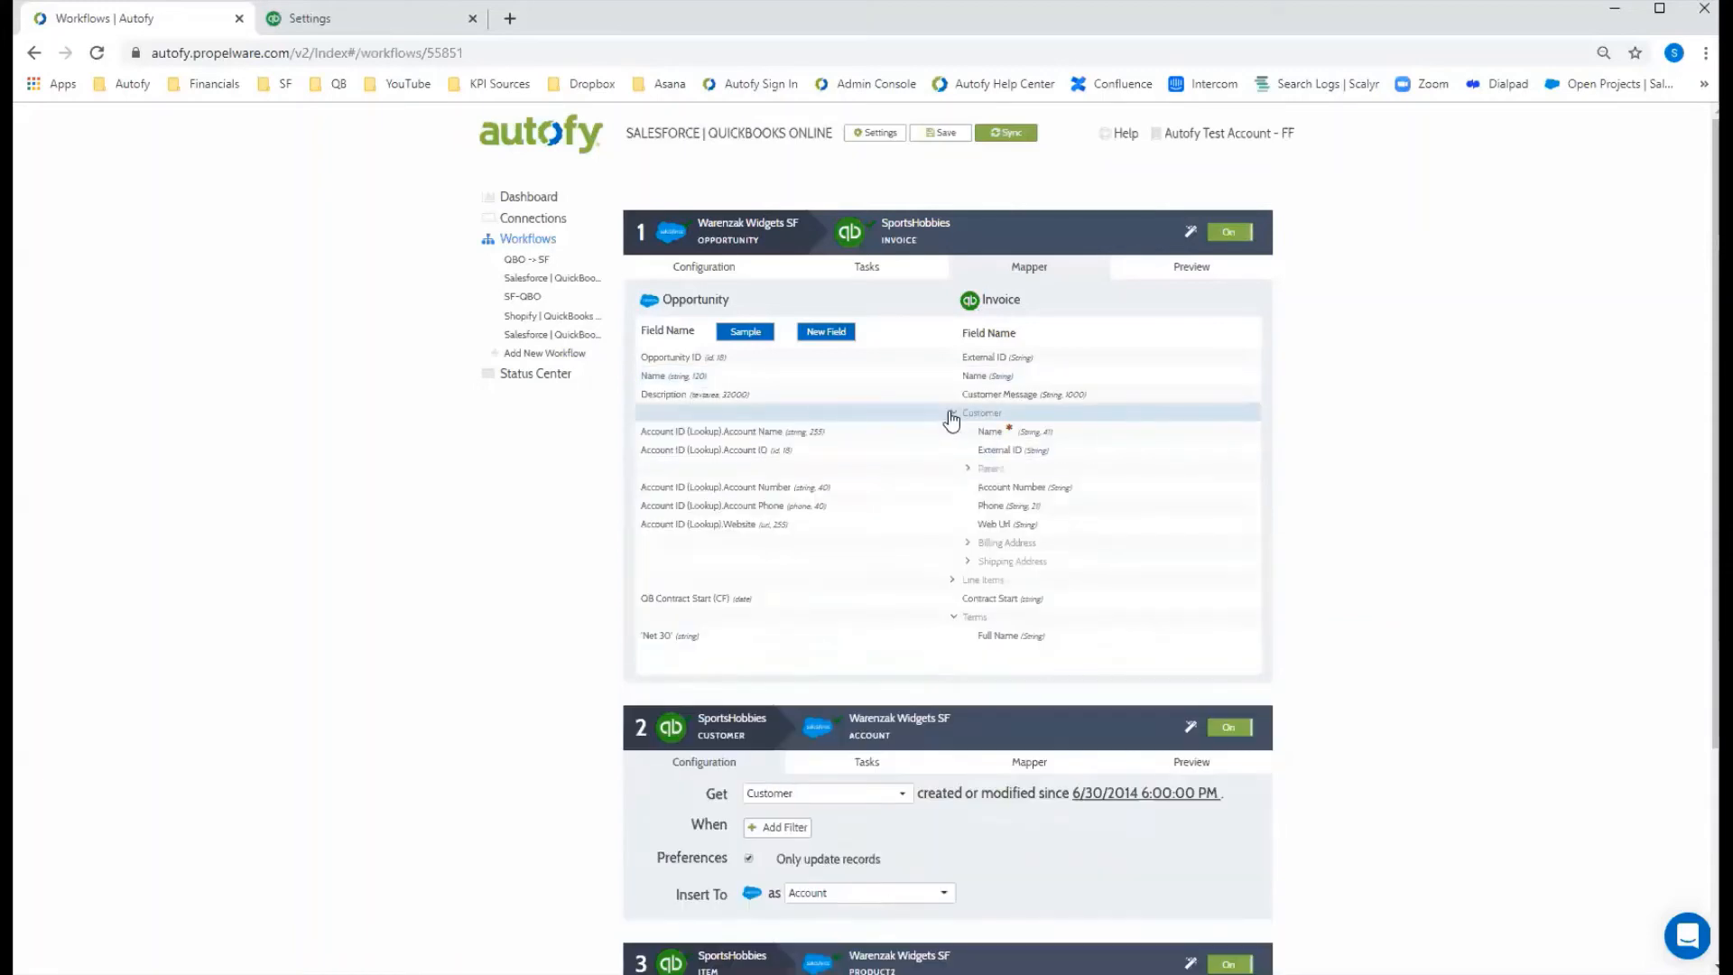
click(967, 468)
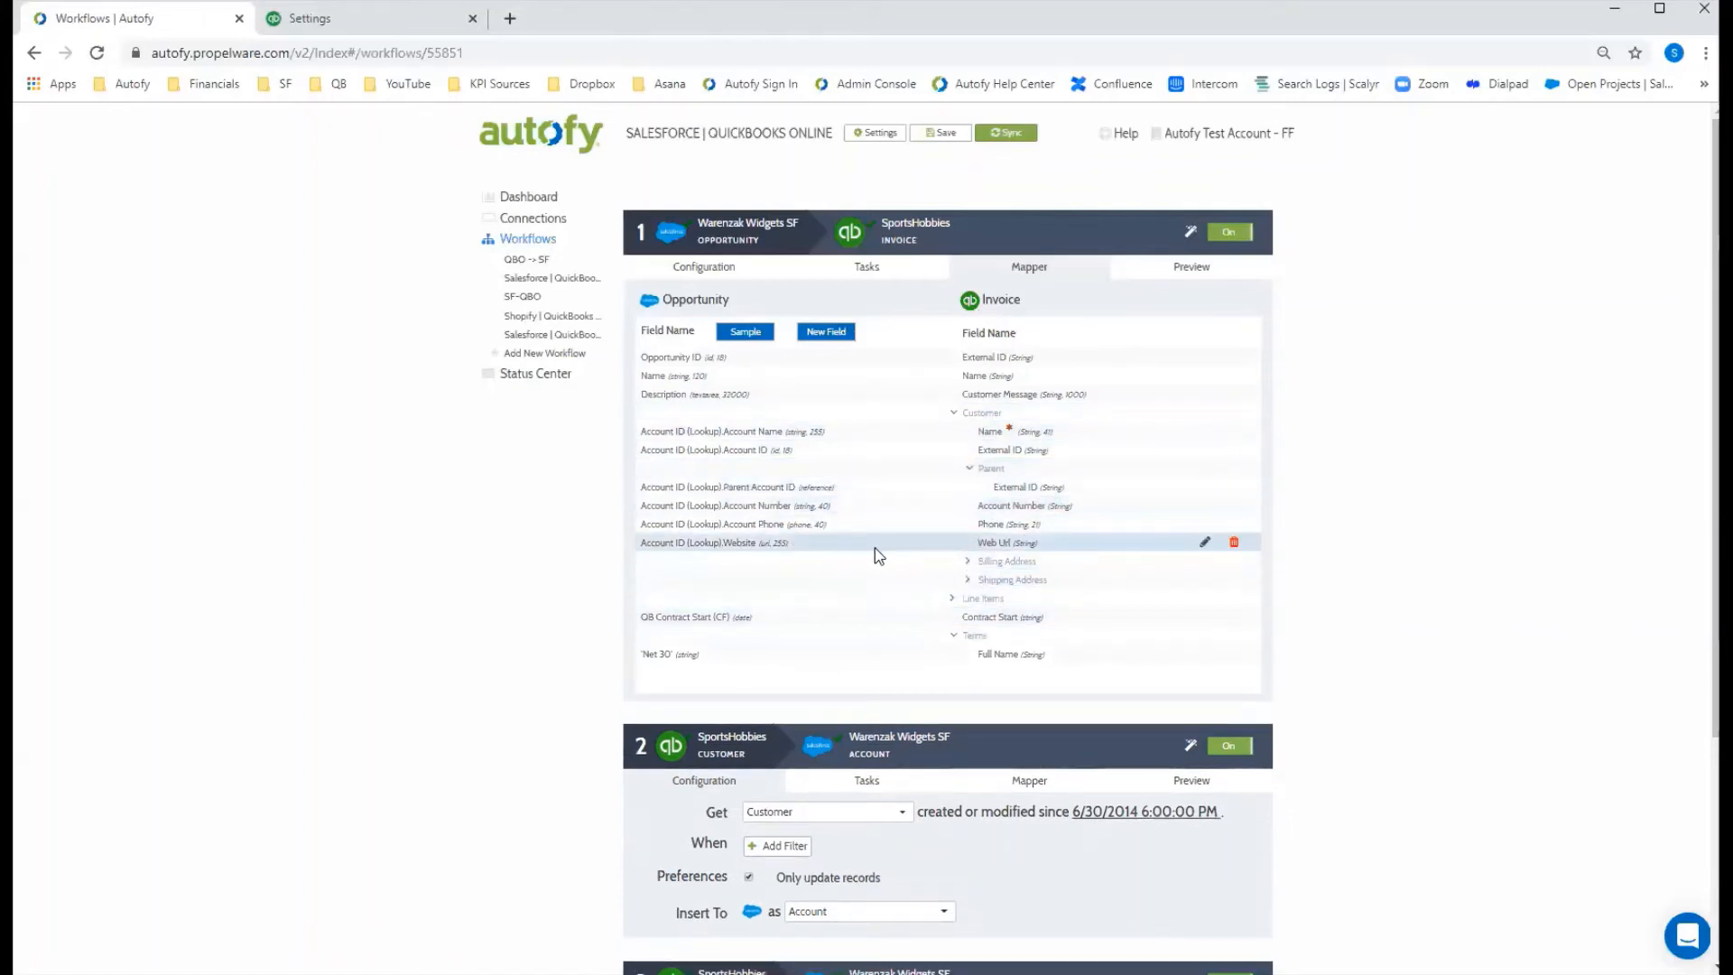
click(1233, 543)
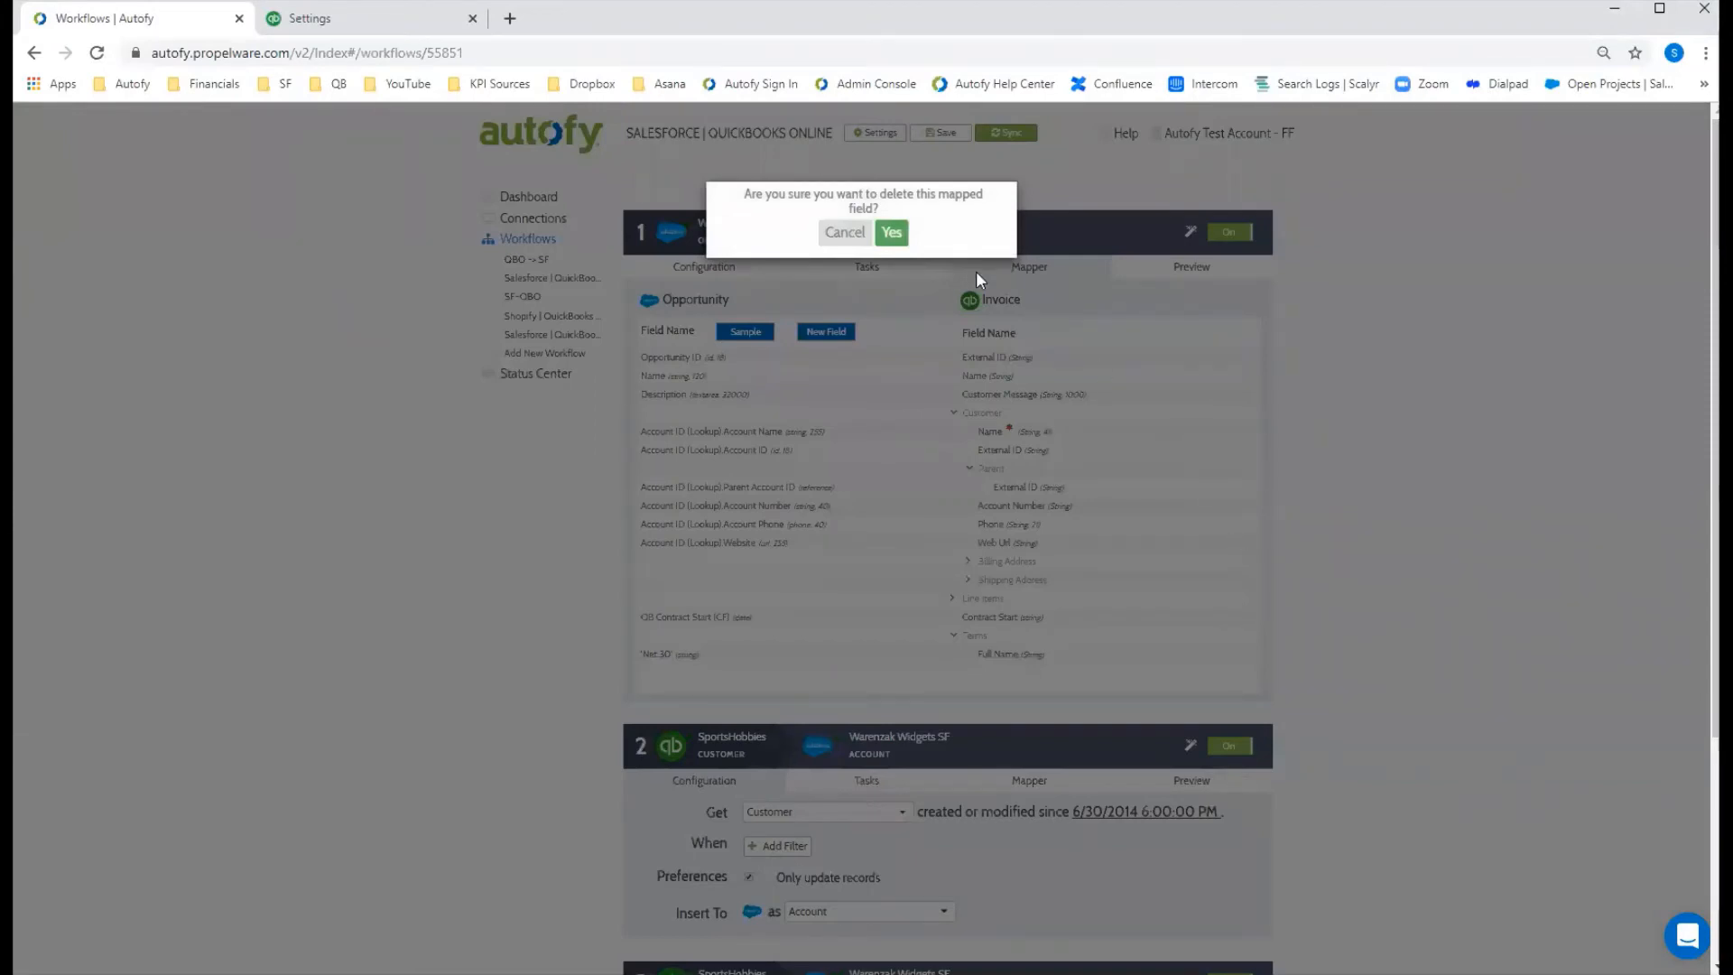
click(891, 233)
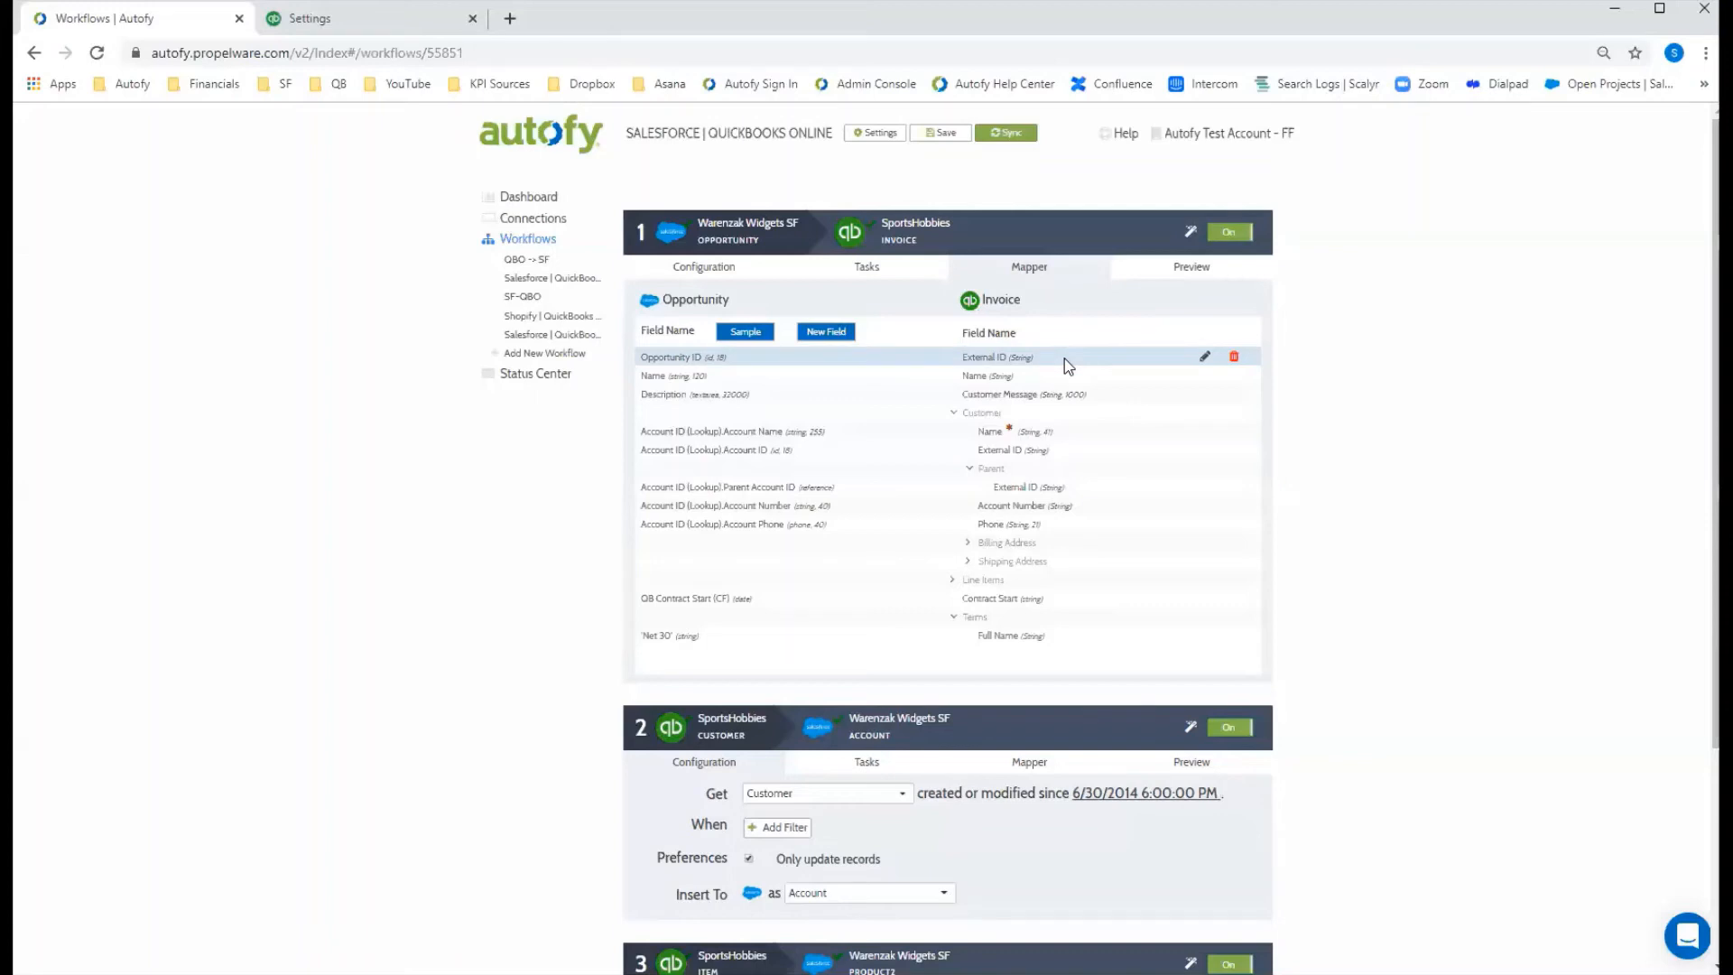
Examine the field mappings of the Customer-to-Account and Item-to-Product2 workflow steps
scroll(1361, 408, down, 1)
scroll(1361, 410, down, 2)
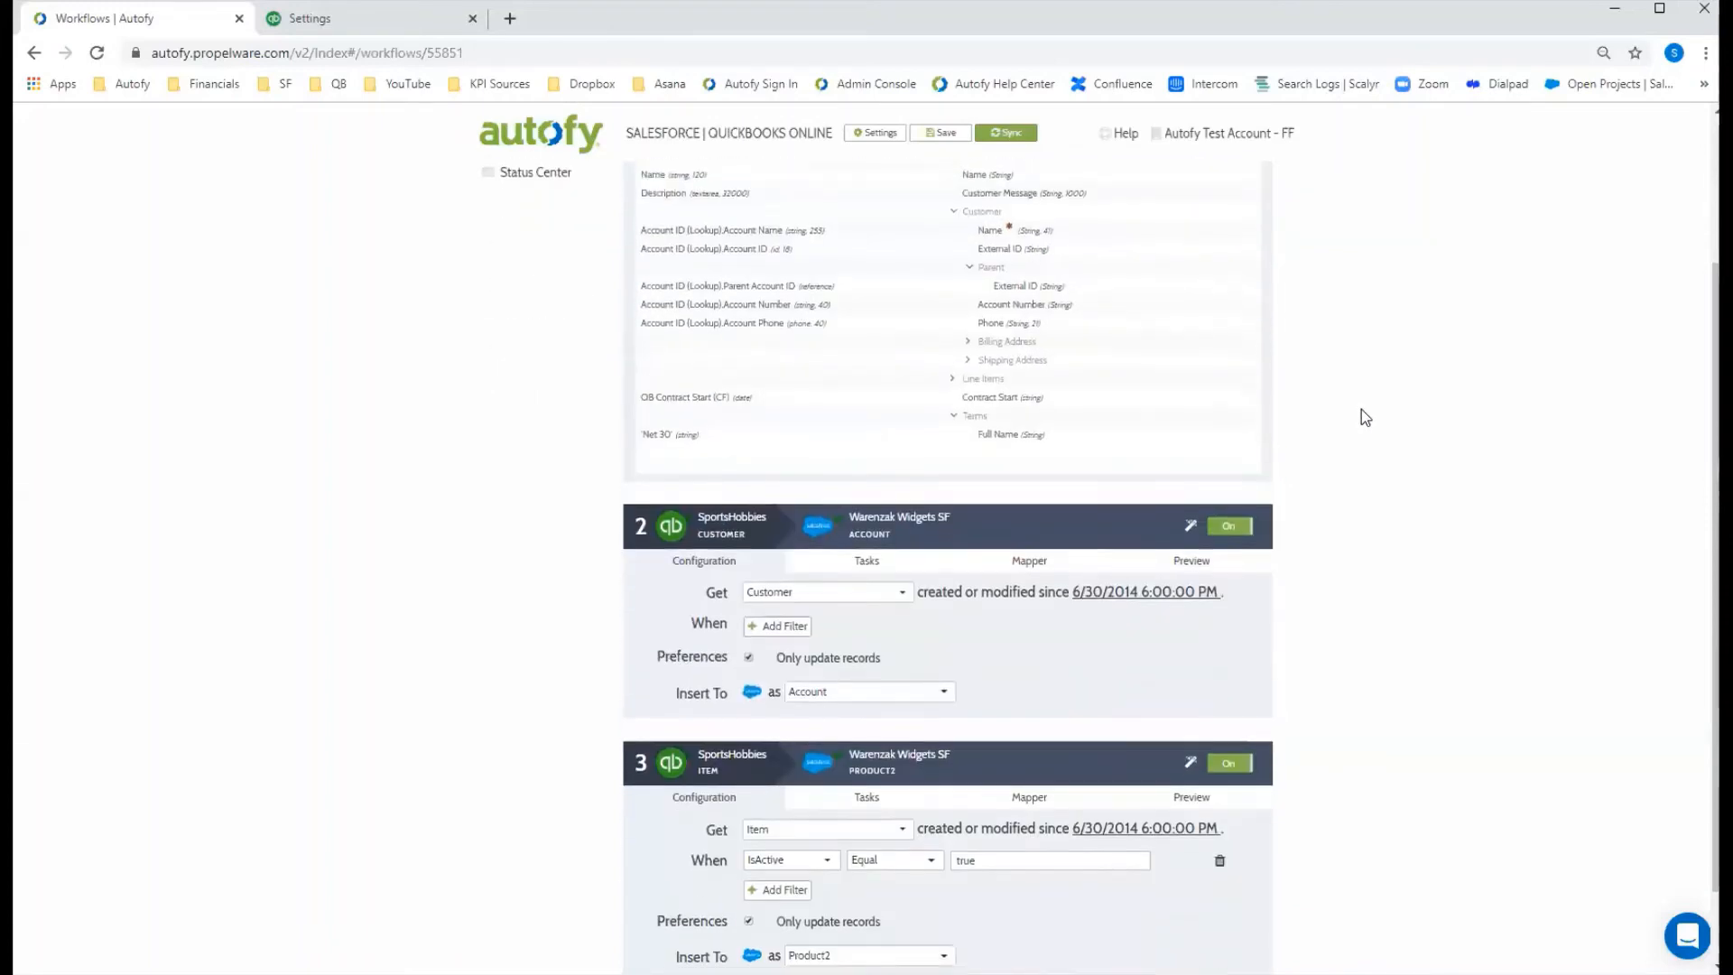
click(1026, 485)
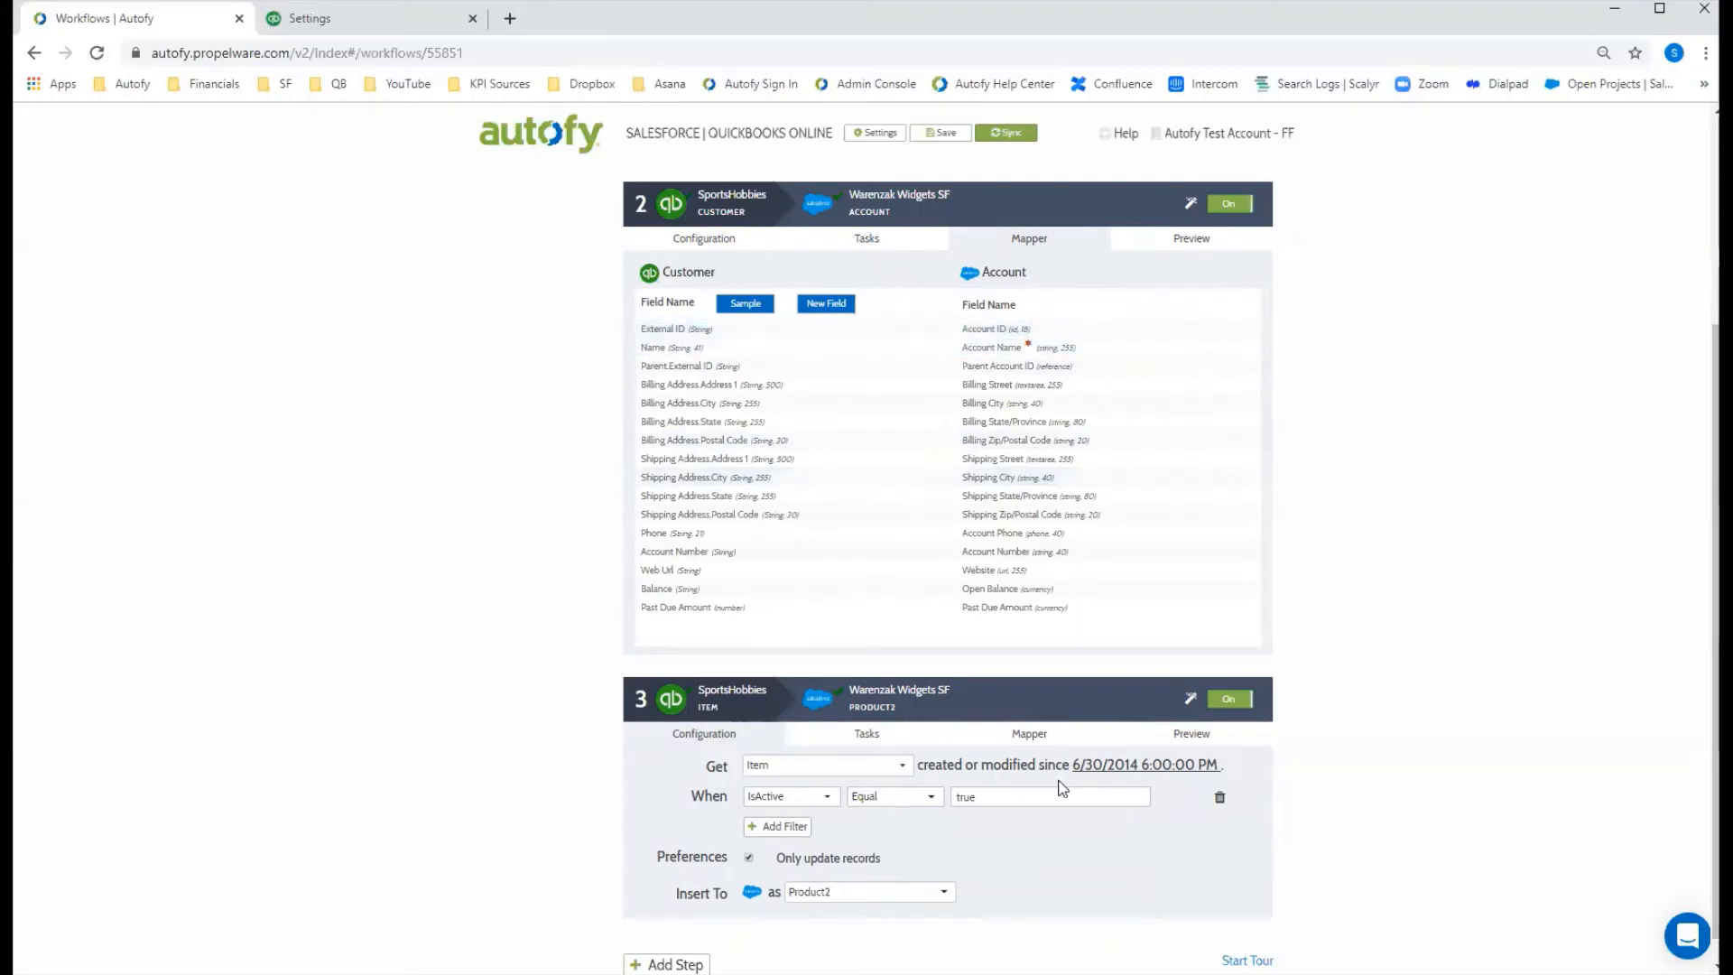
click(1071, 732)
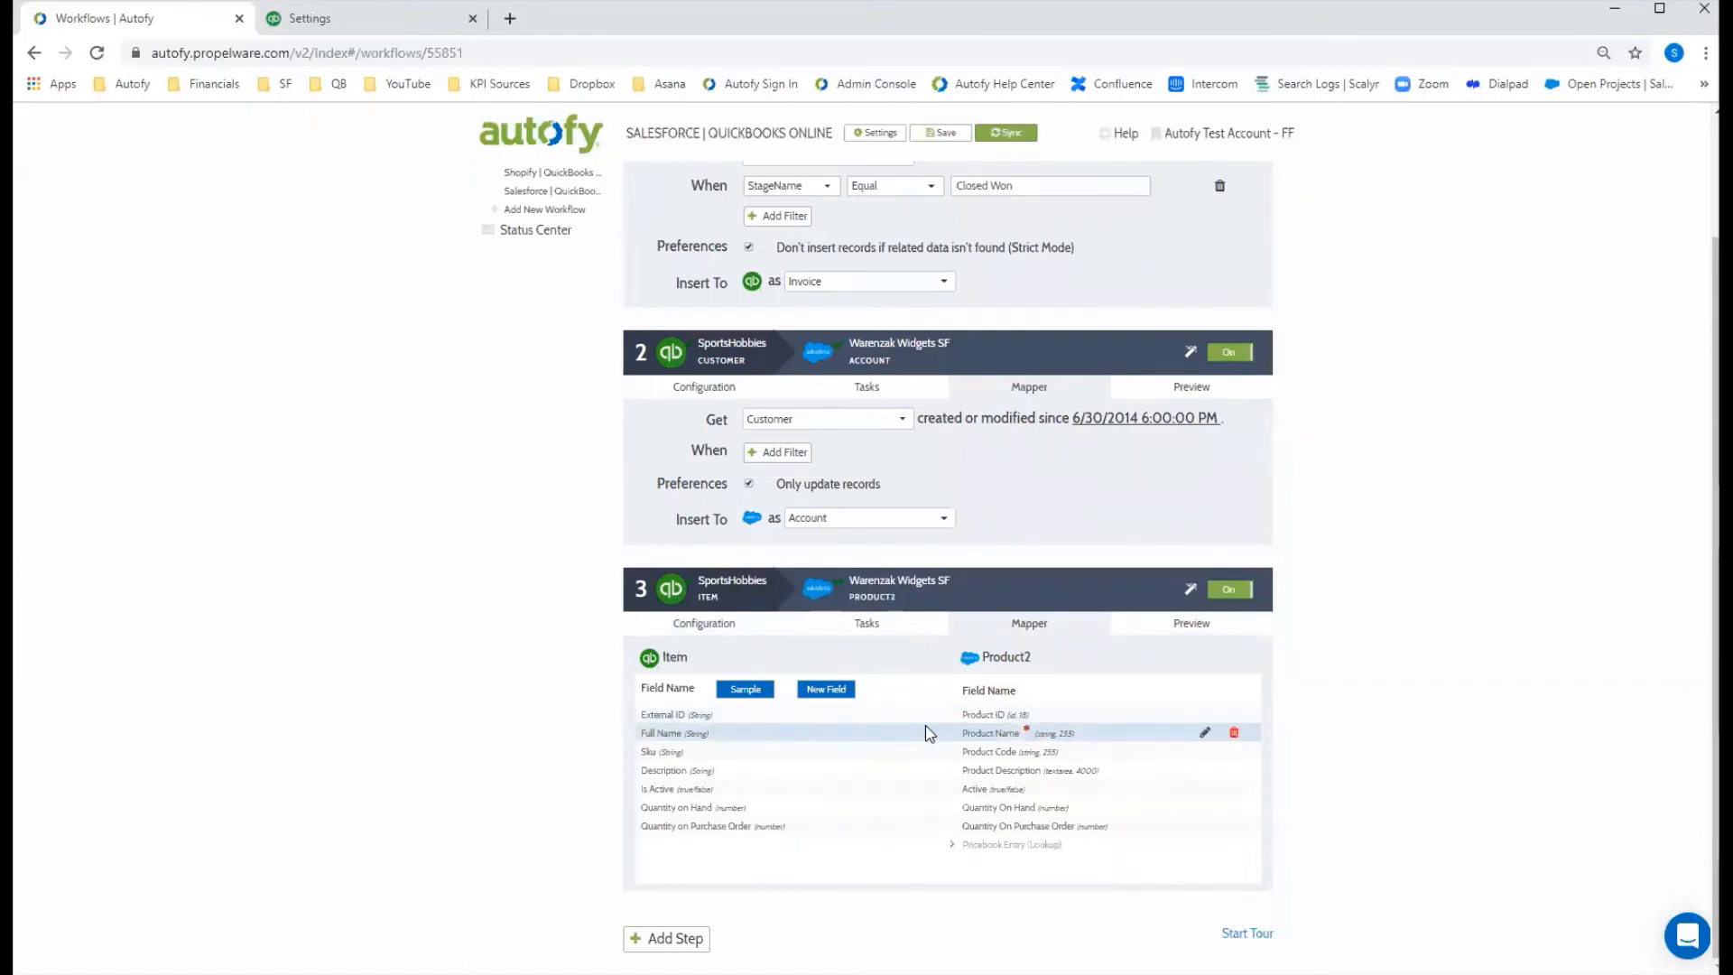
scroll(1392, 551, up, 2)
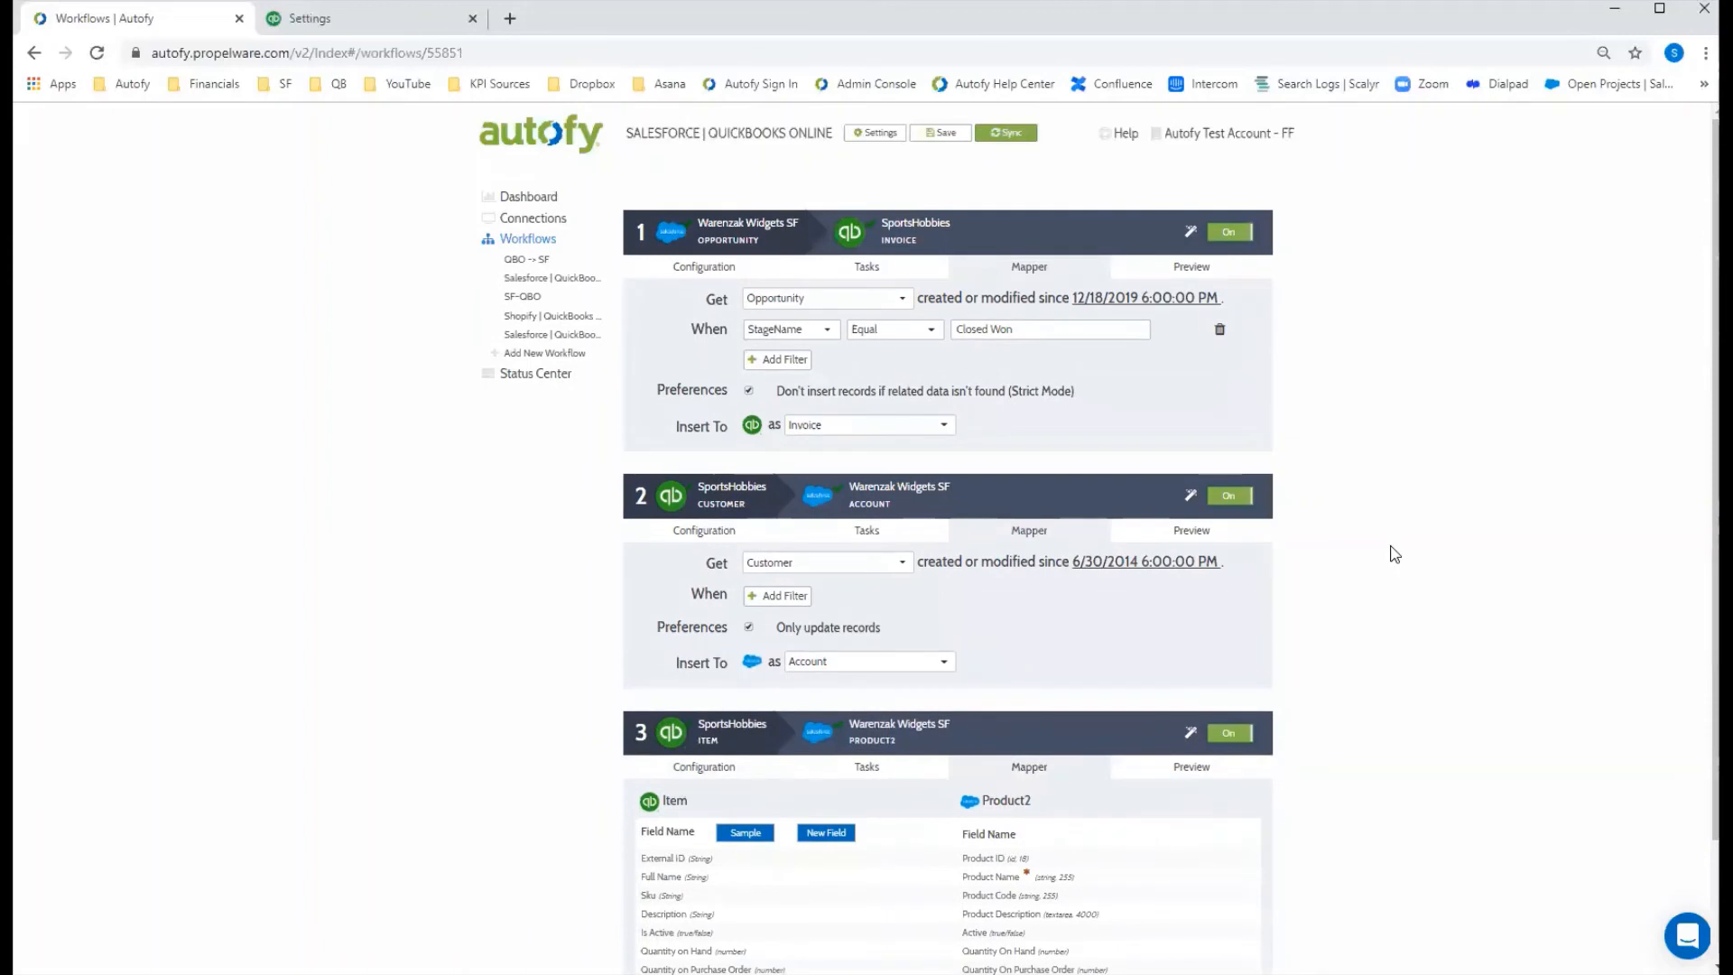
Add a fourth workflow step that gets Product2 records from the Salesforce.com connection
scroll(1393, 553, down, 2)
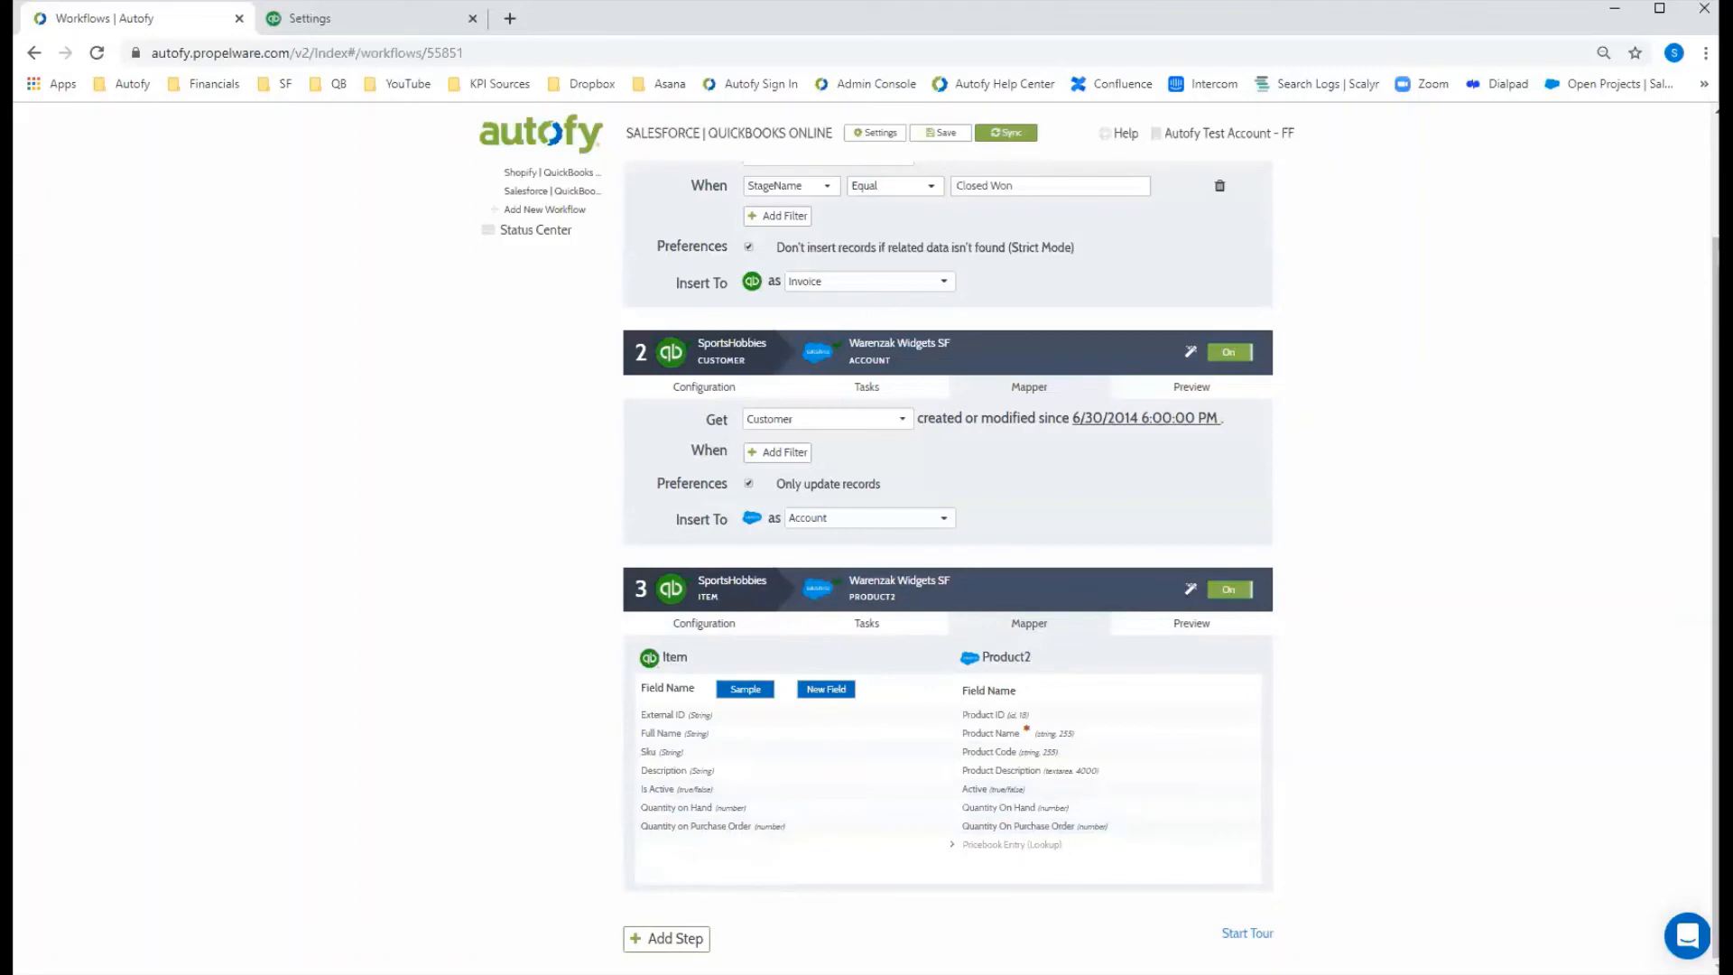
click(666, 938)
scroll(493, 711, down, 1)
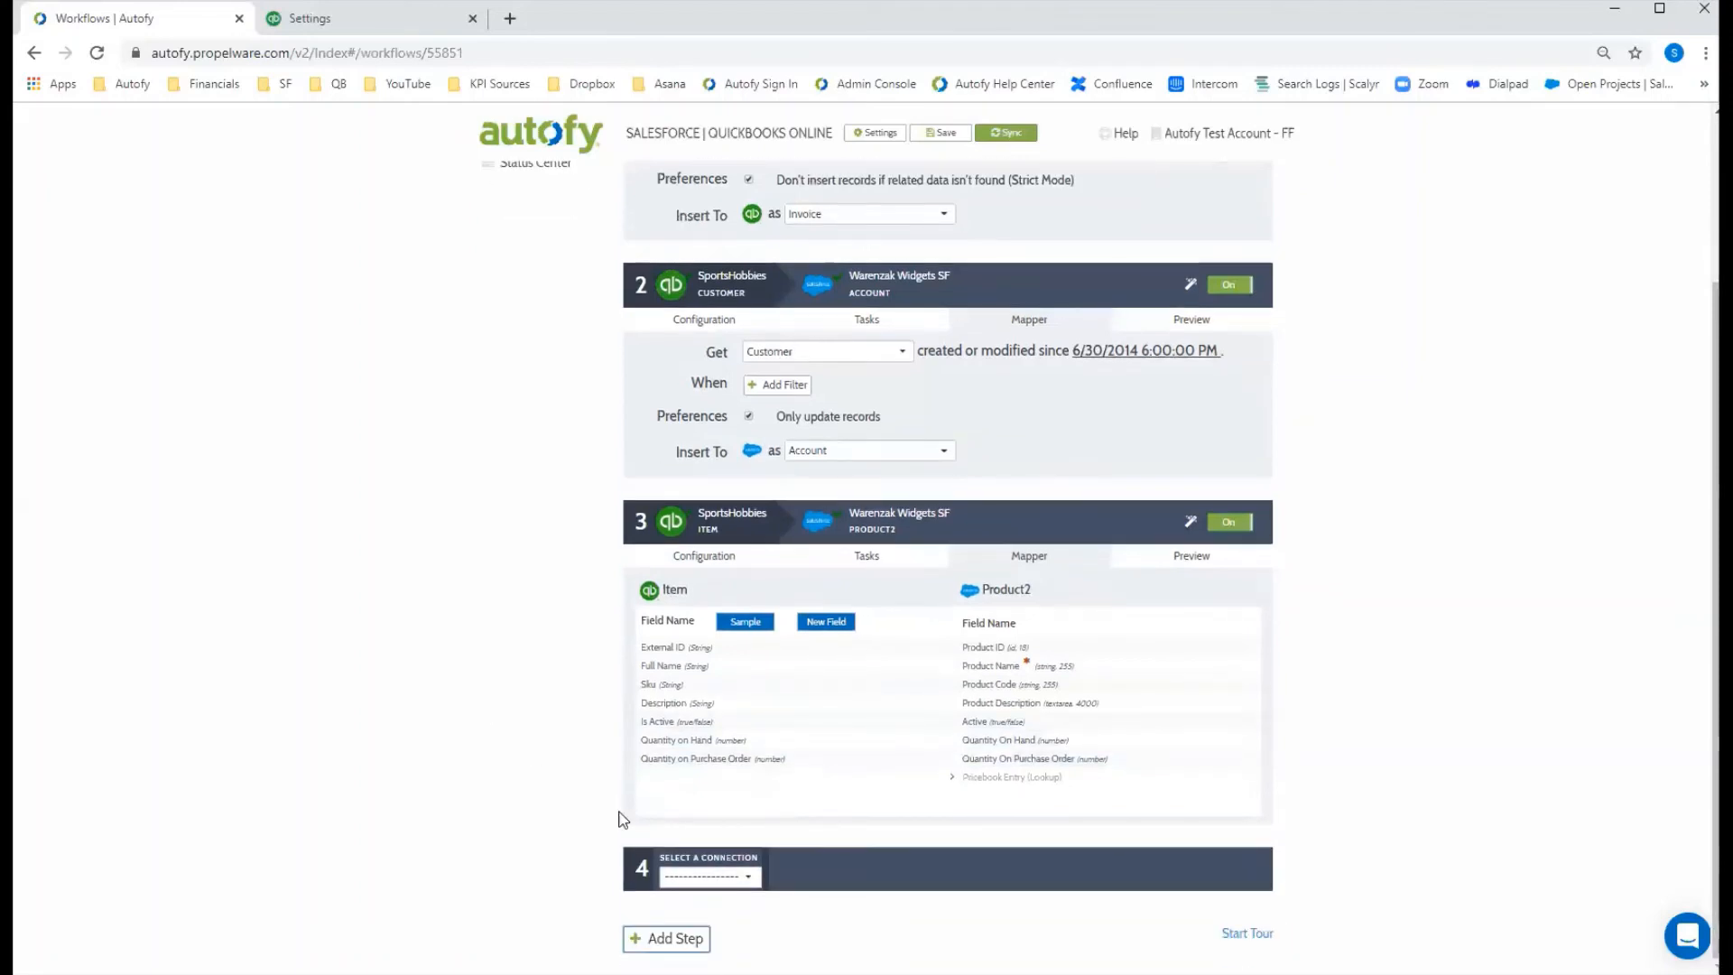
click(746, 876)
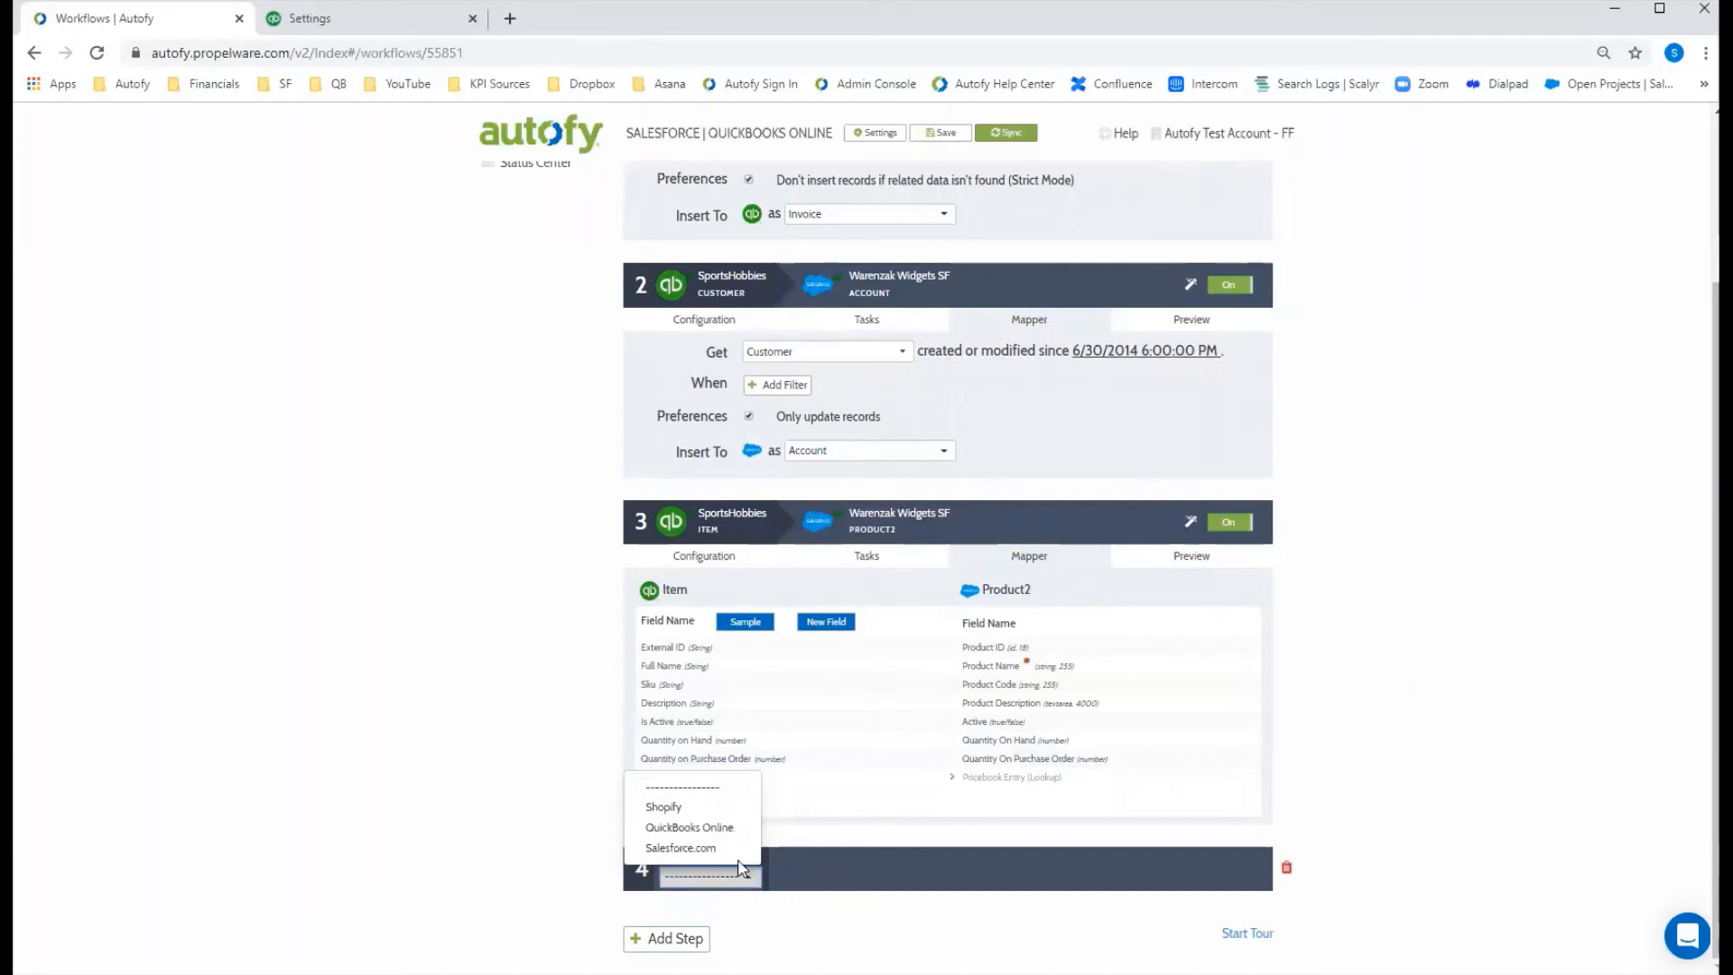
click(731, 853)
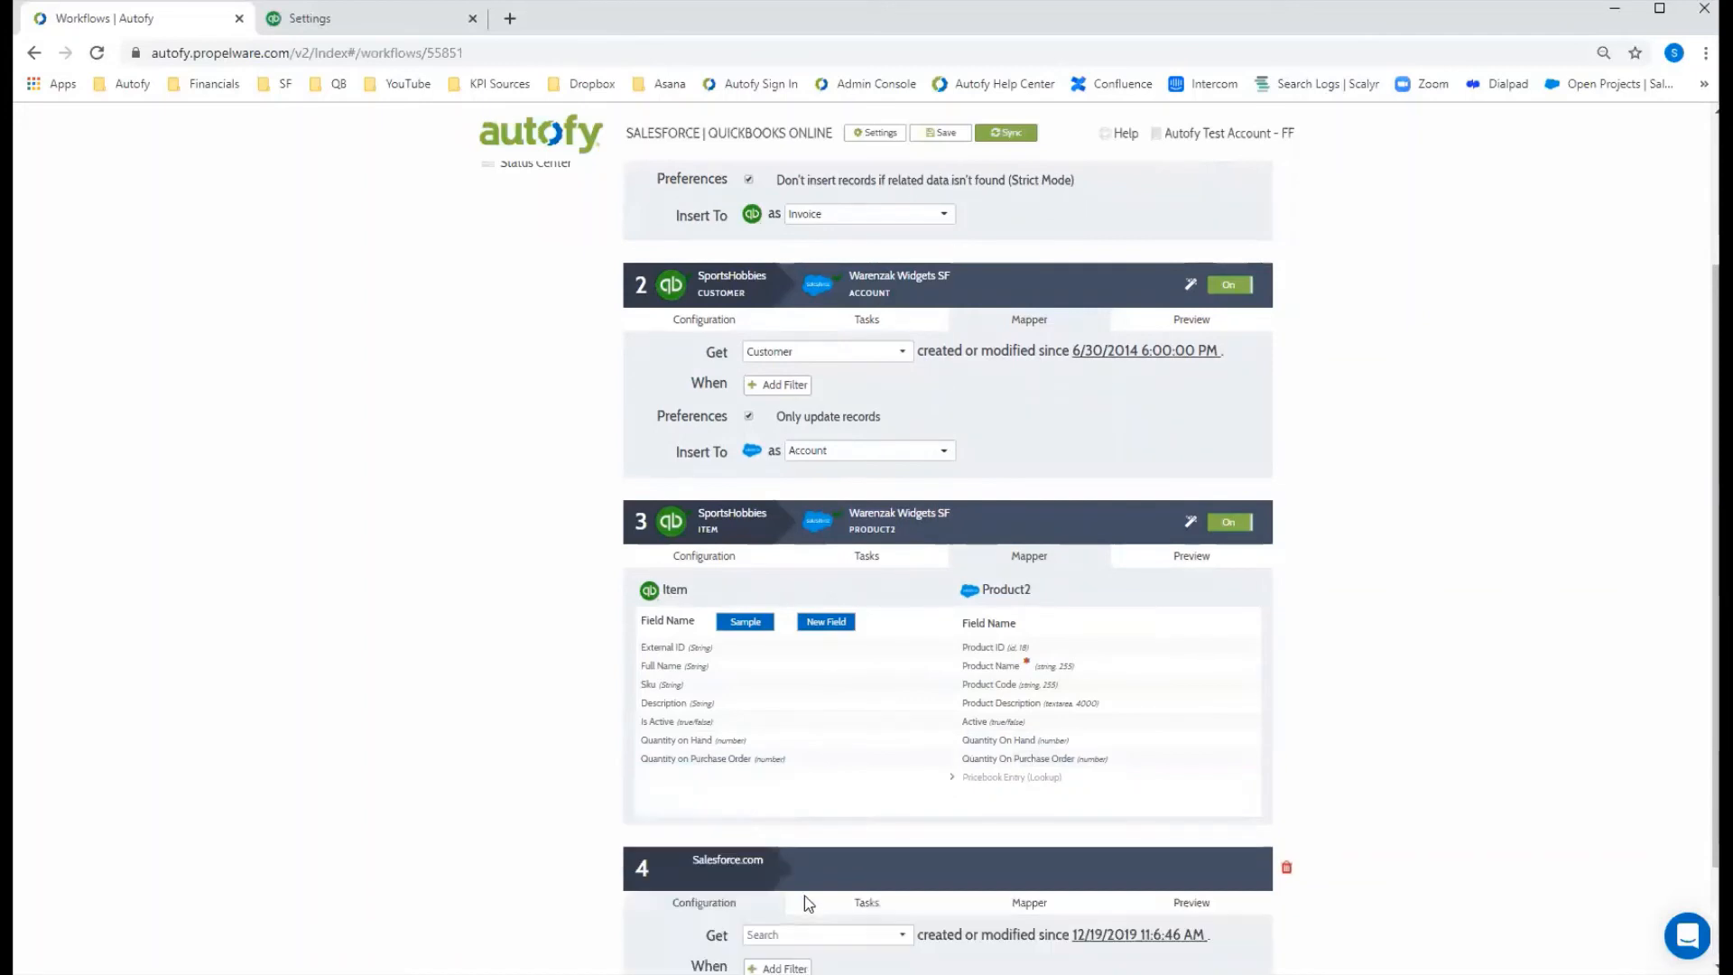
scroll(799, 826, down, 2)
click(794, 806)
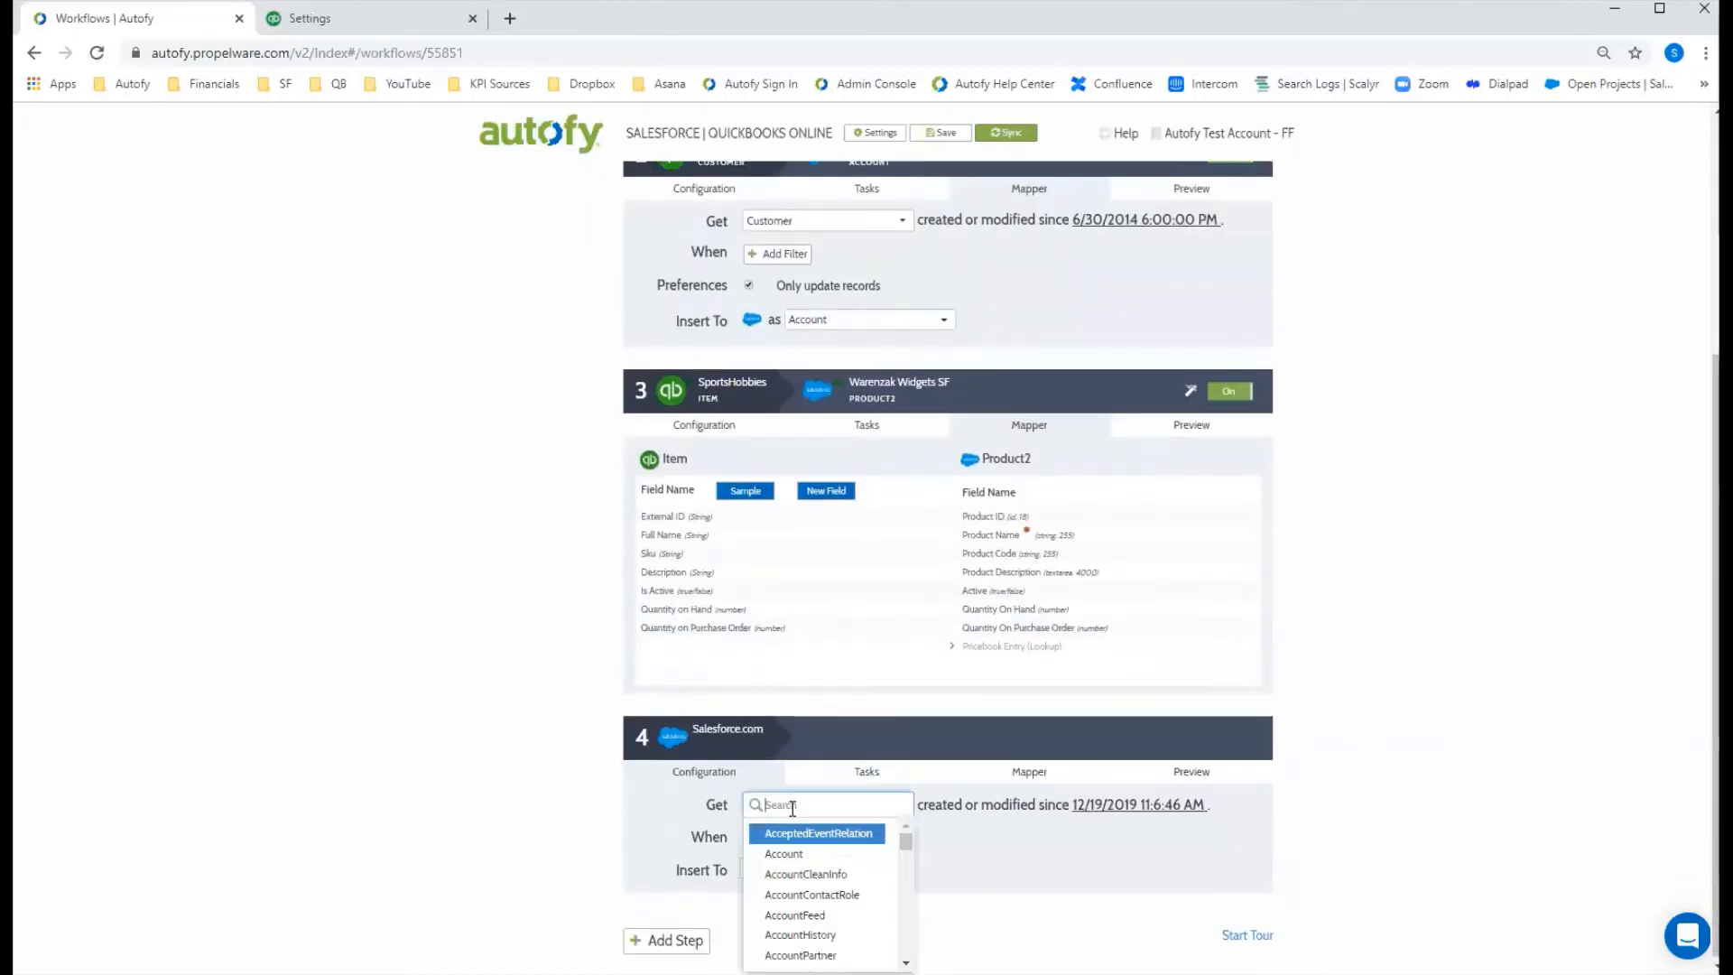
text(prod)
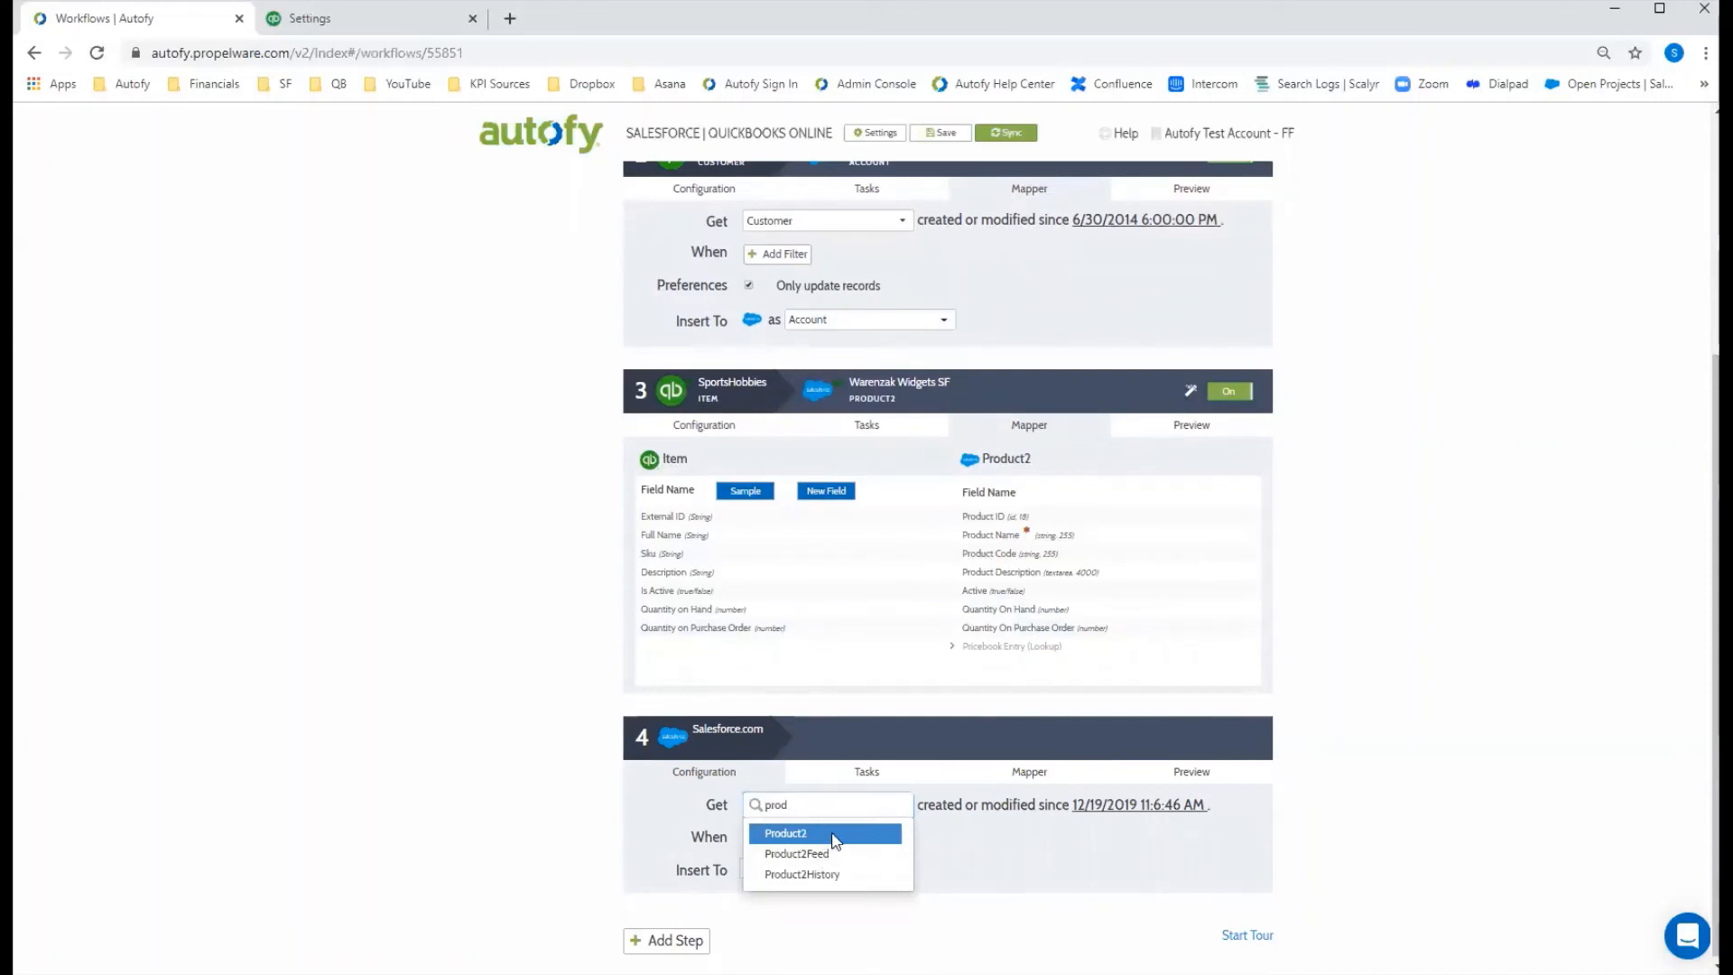
click(856, 831)
Set the fourth workflow step to insert its records into QuickBooks Online as Item
click(803, 867)
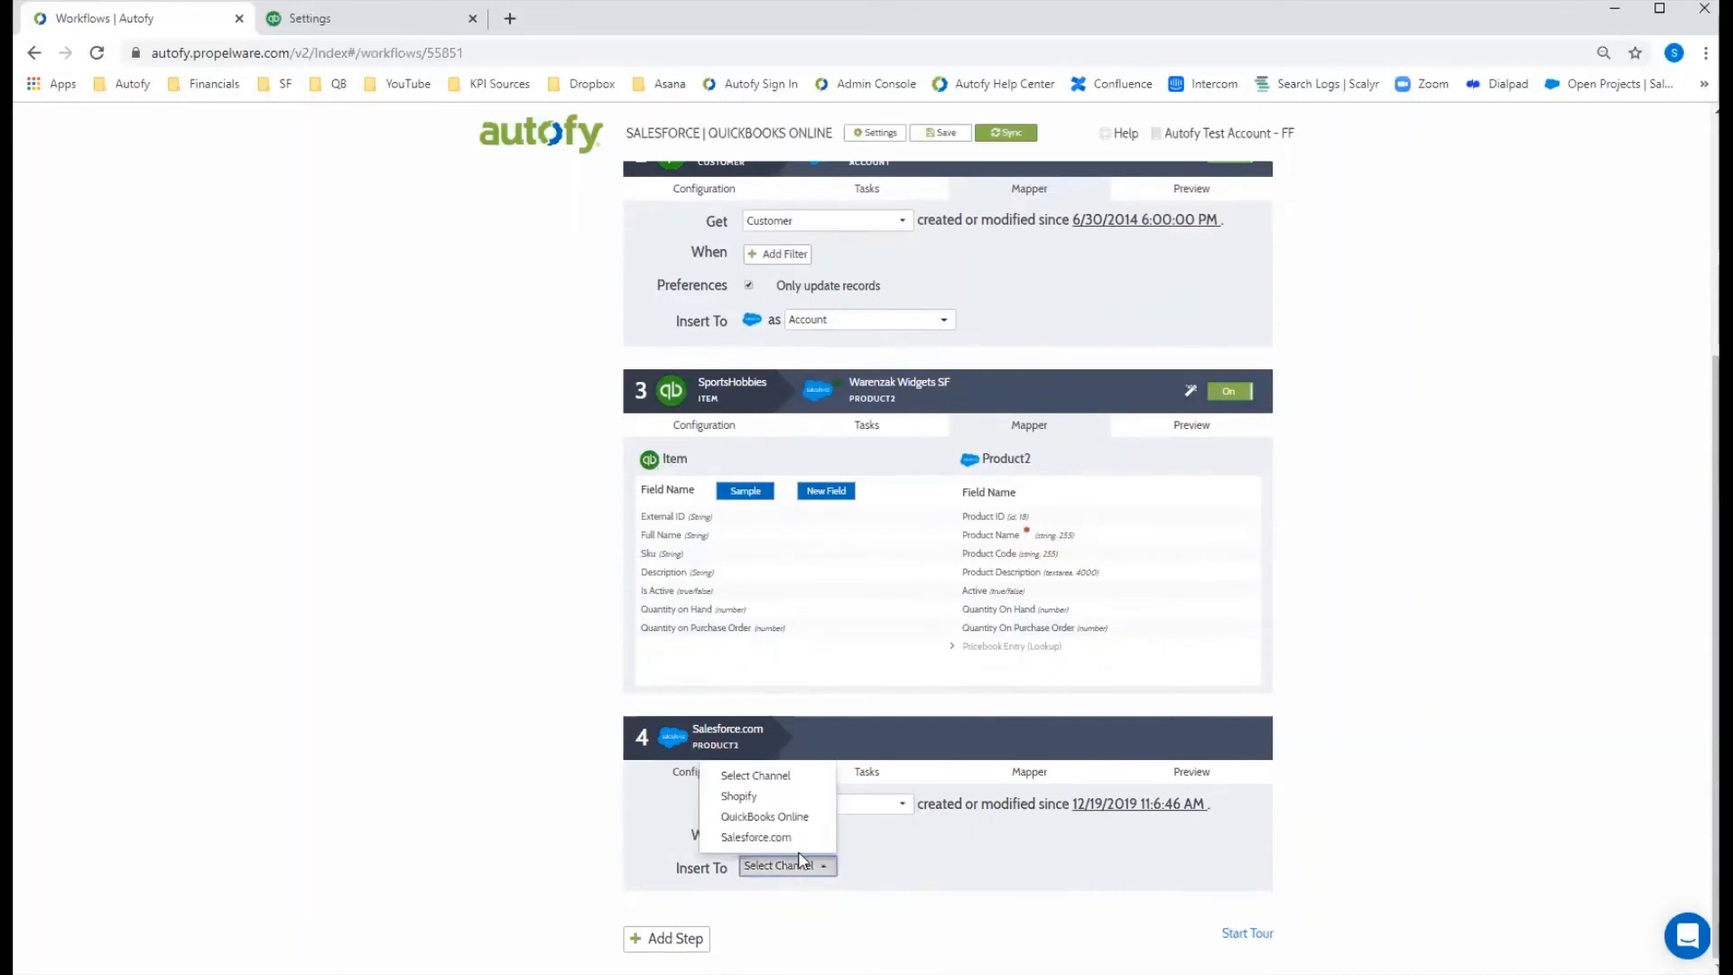
click(767, 817)
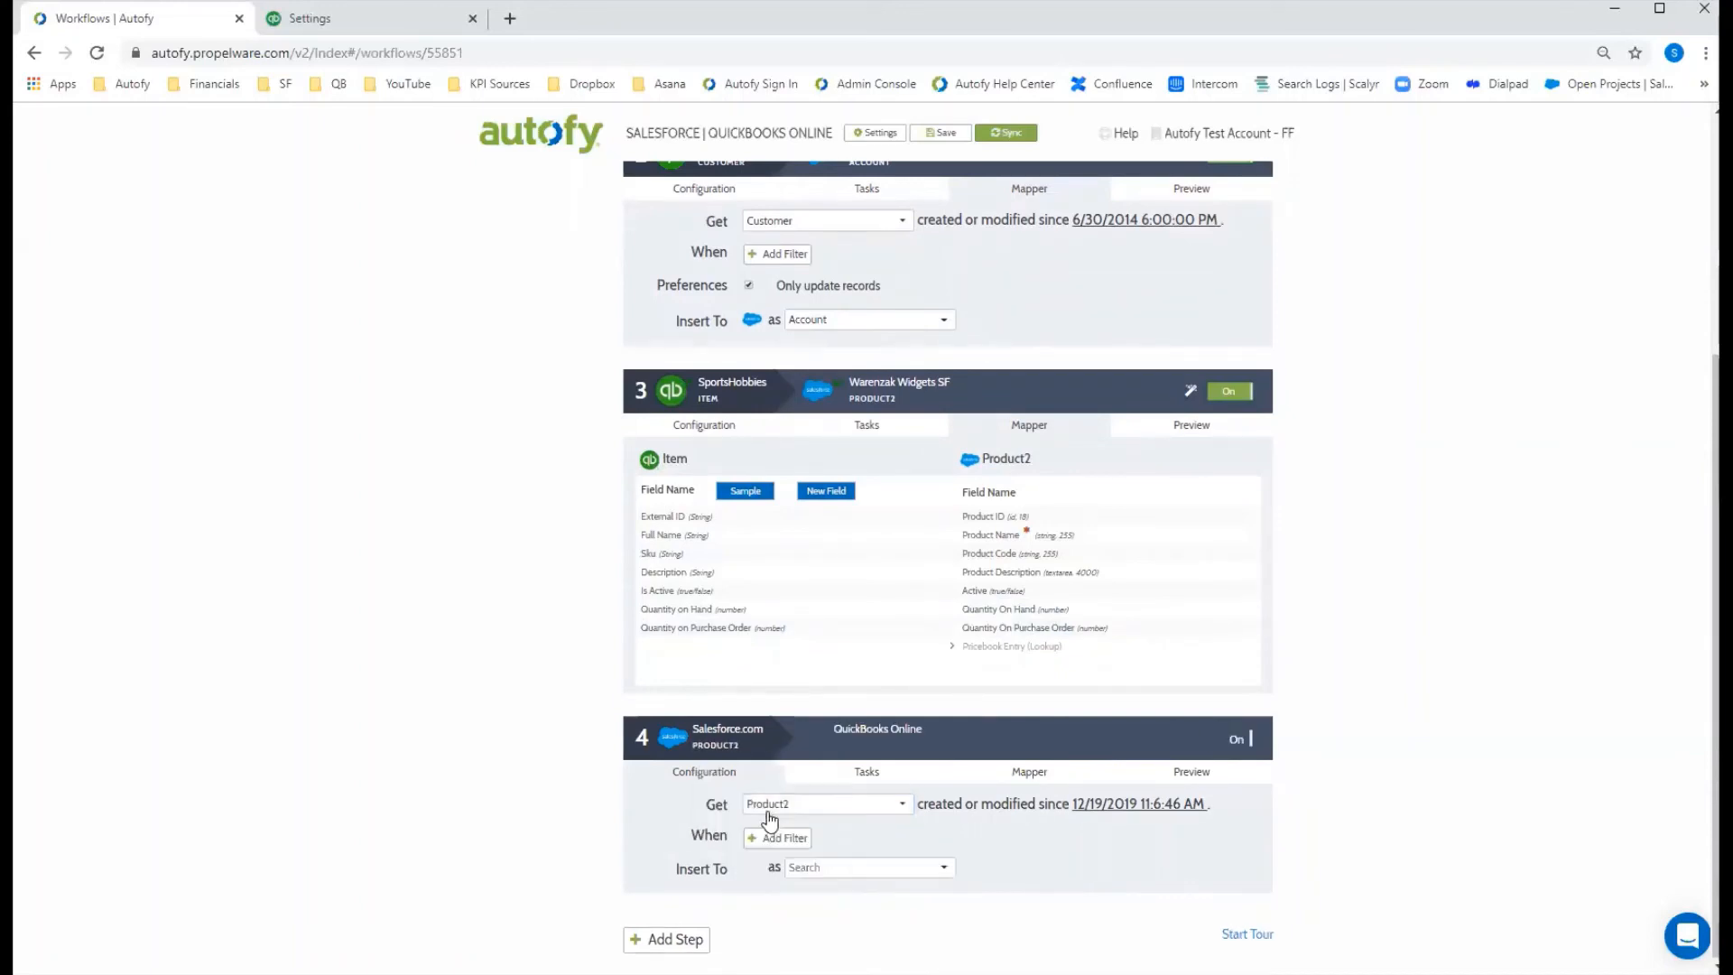
click(848, 867)
text(it)
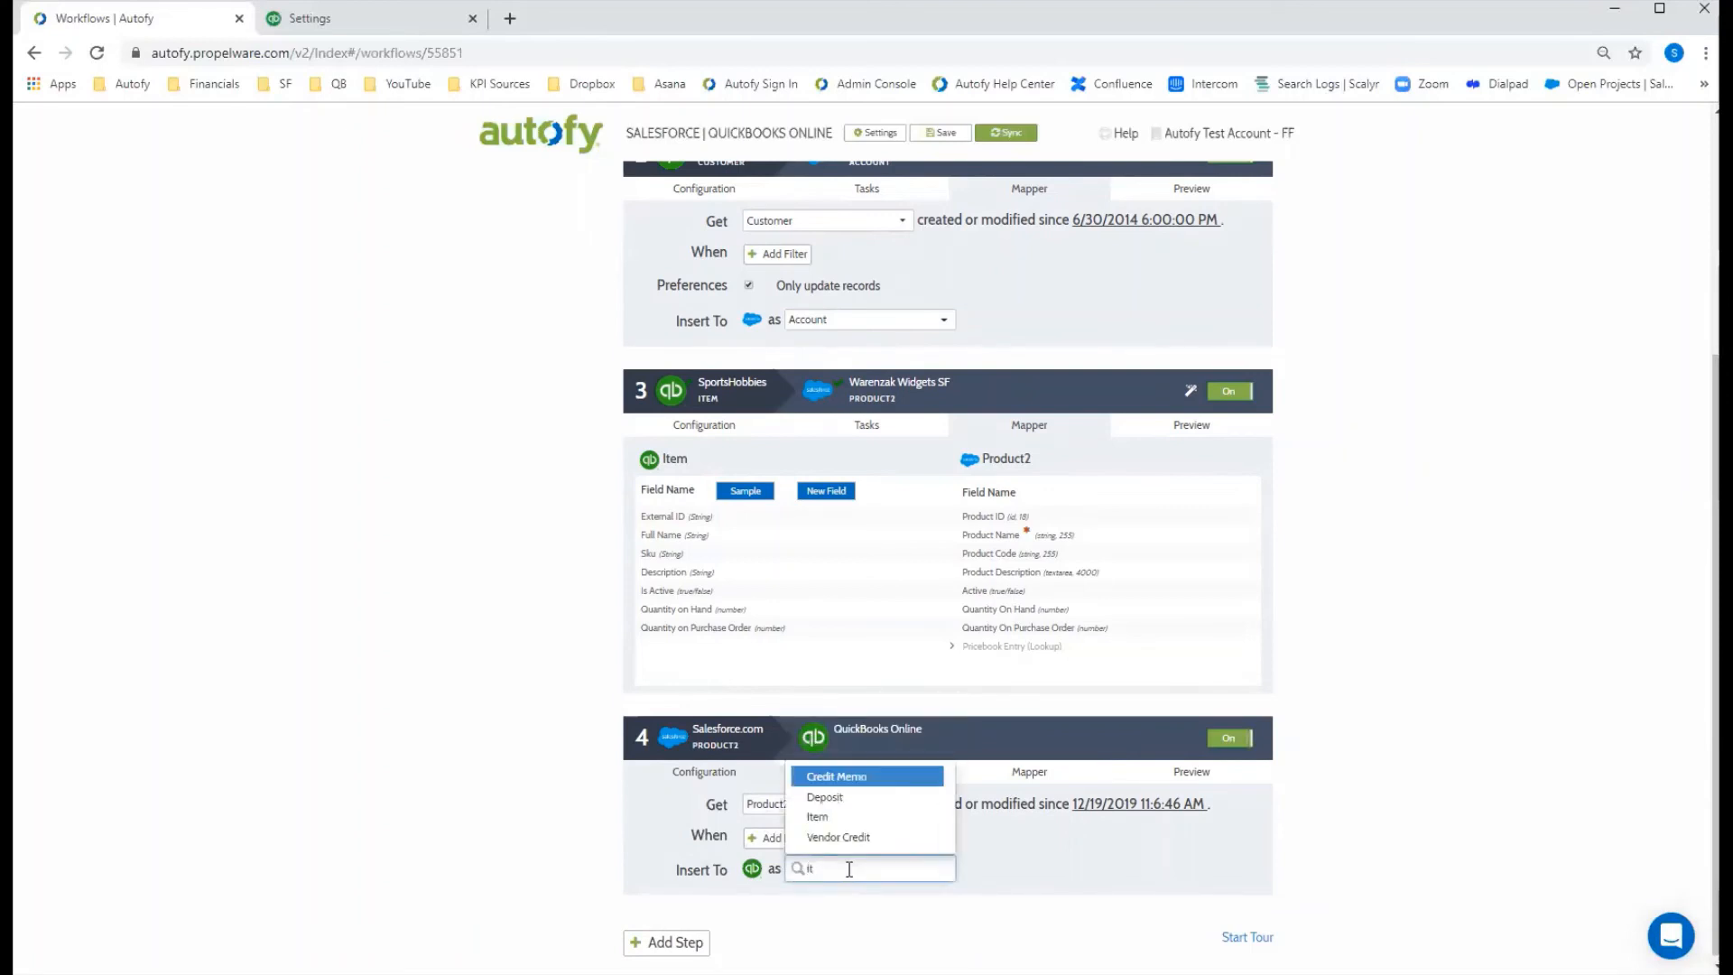
click(814, 818)
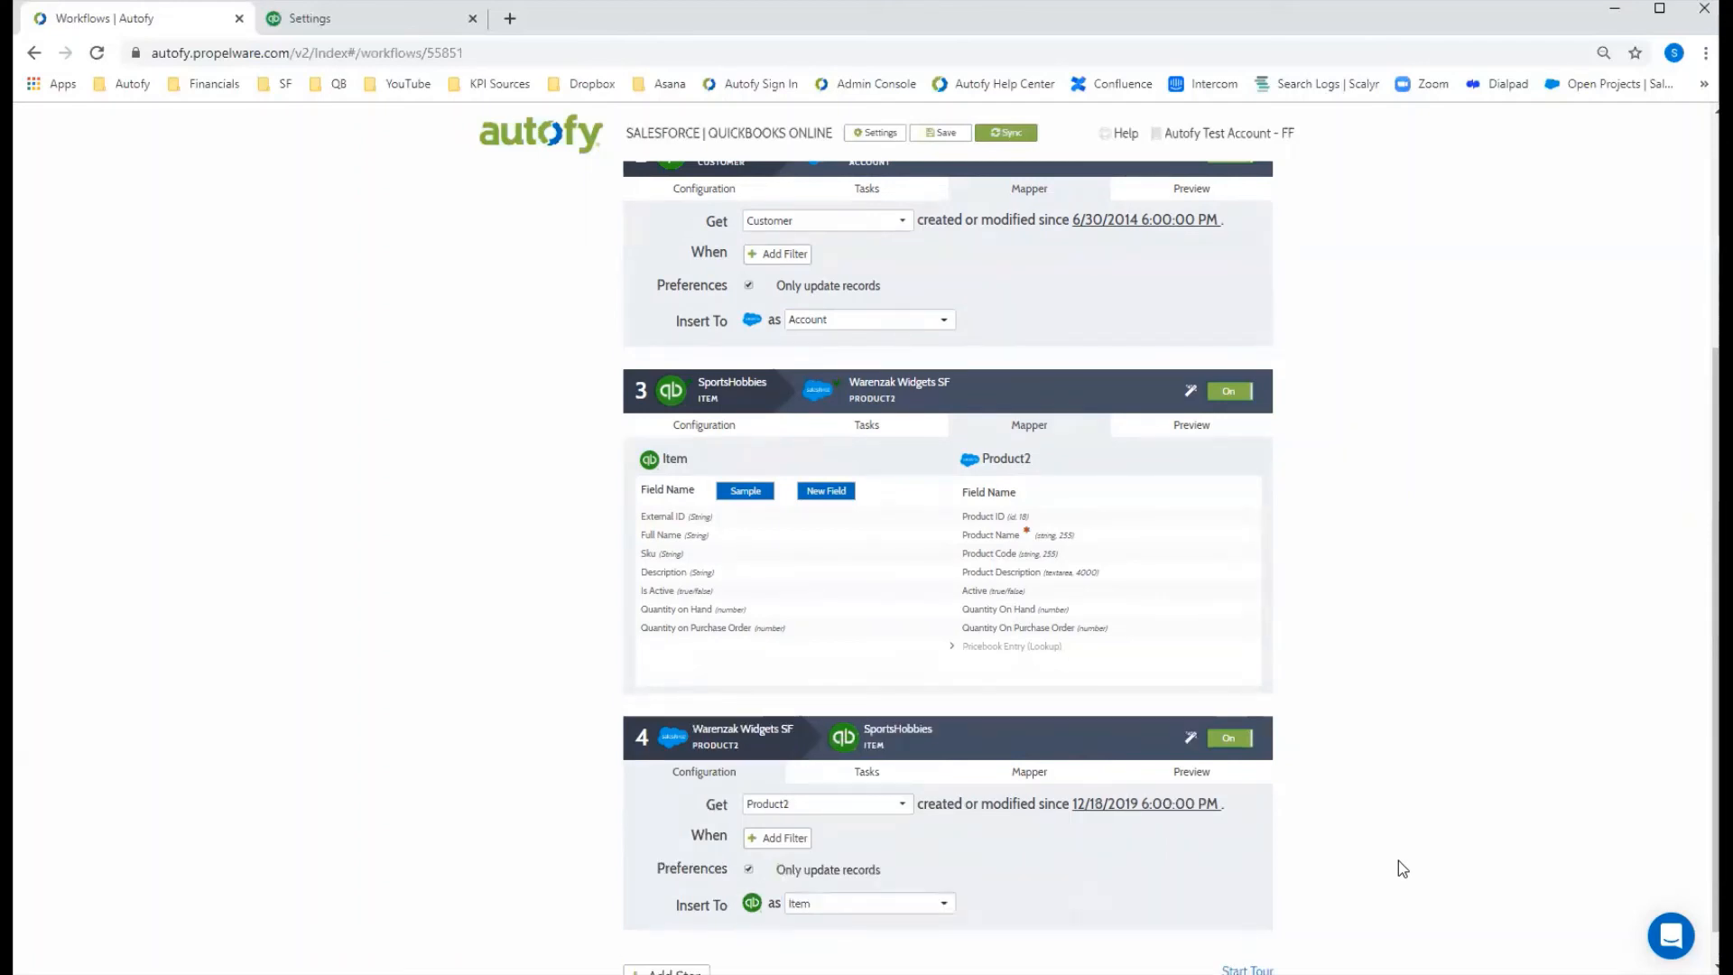
In the Product2-to-Item step, map the static value "Cost of Goods Sold" to Full Name under Income Account and save the mapping
scroll(1365, 763, down, 1)
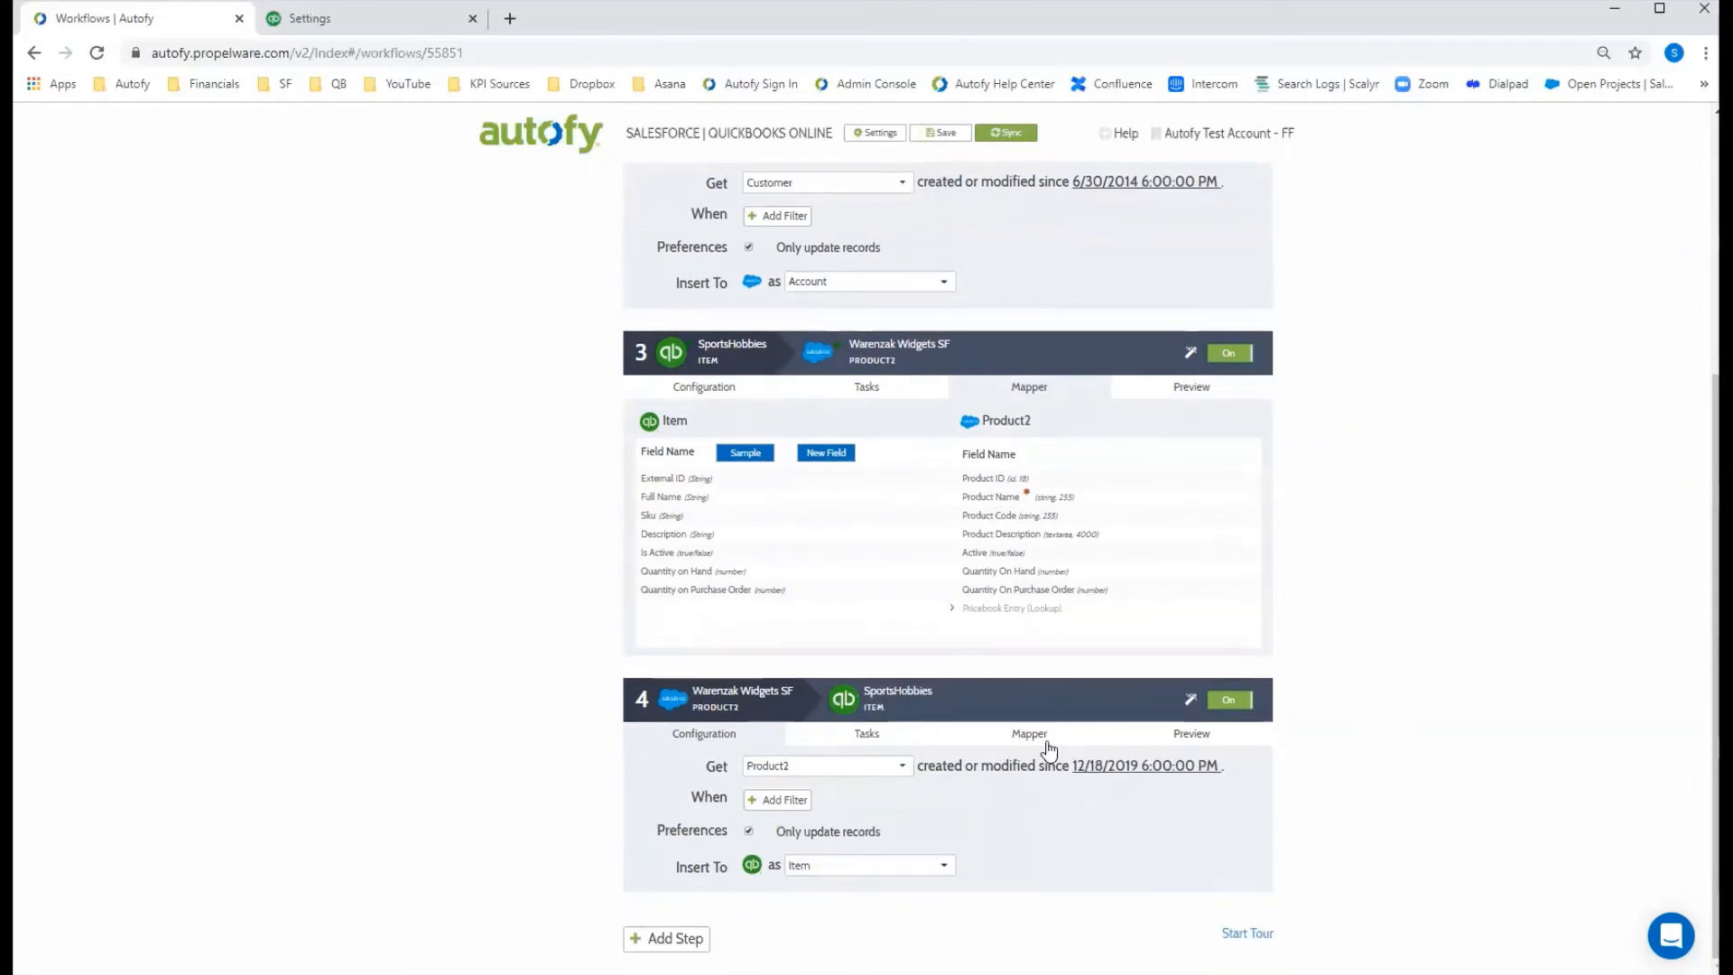
click(1029, 734)
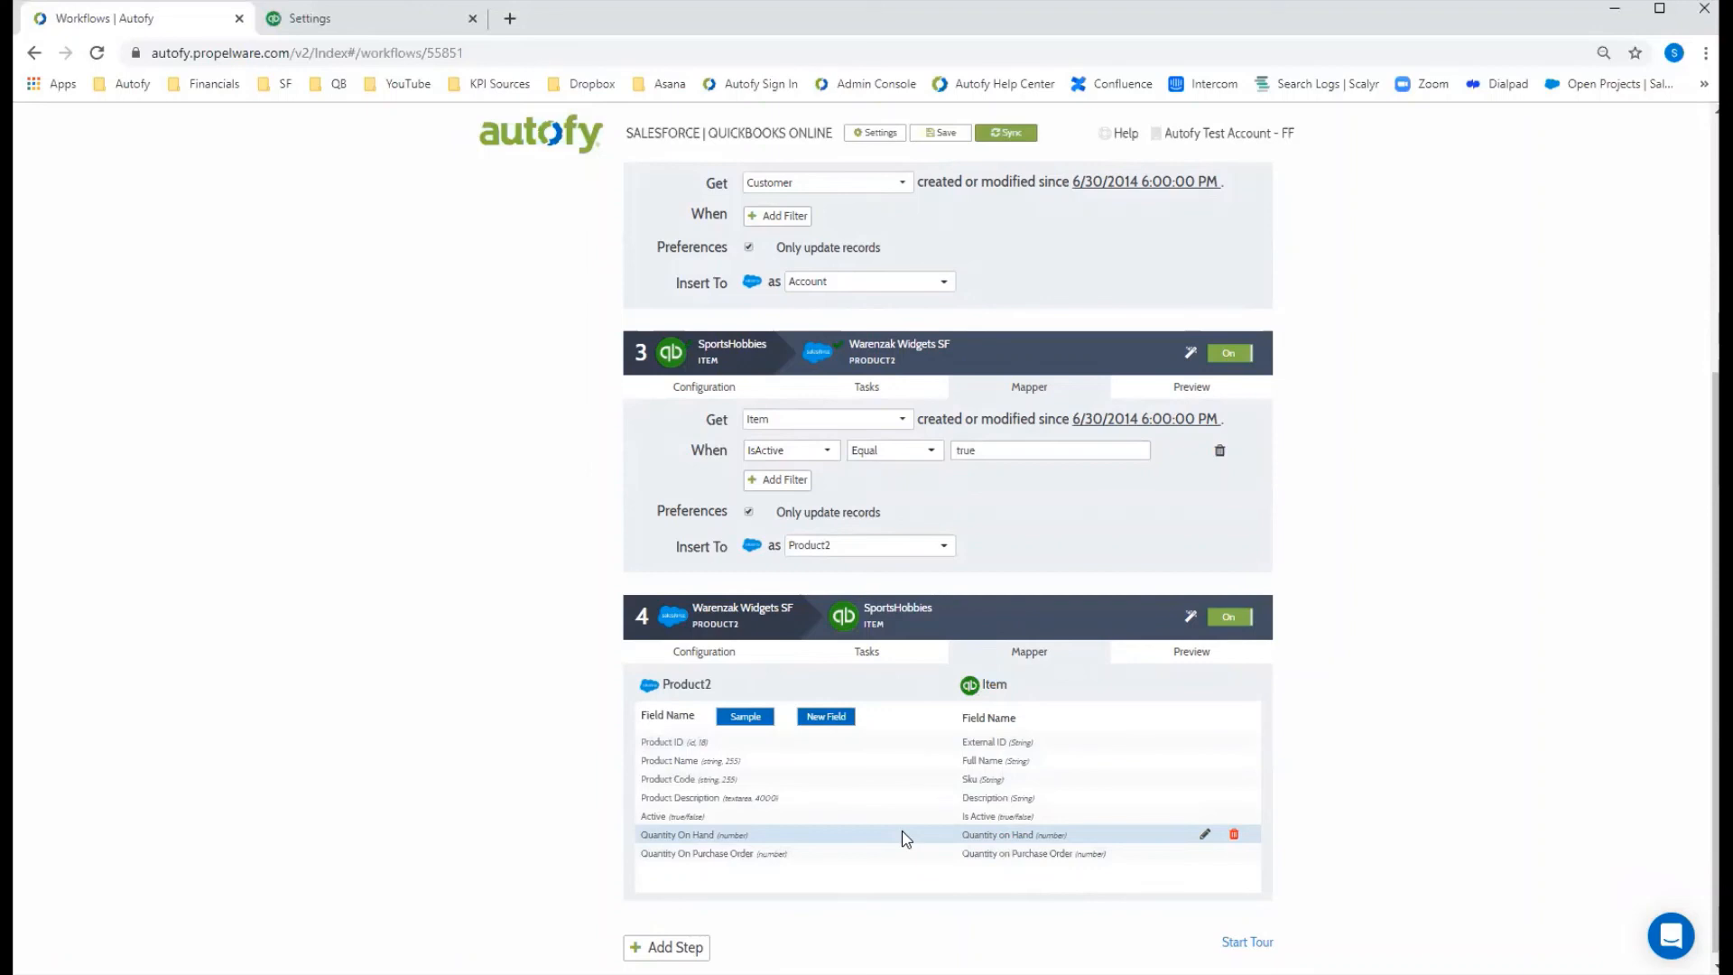
click(828, 717)
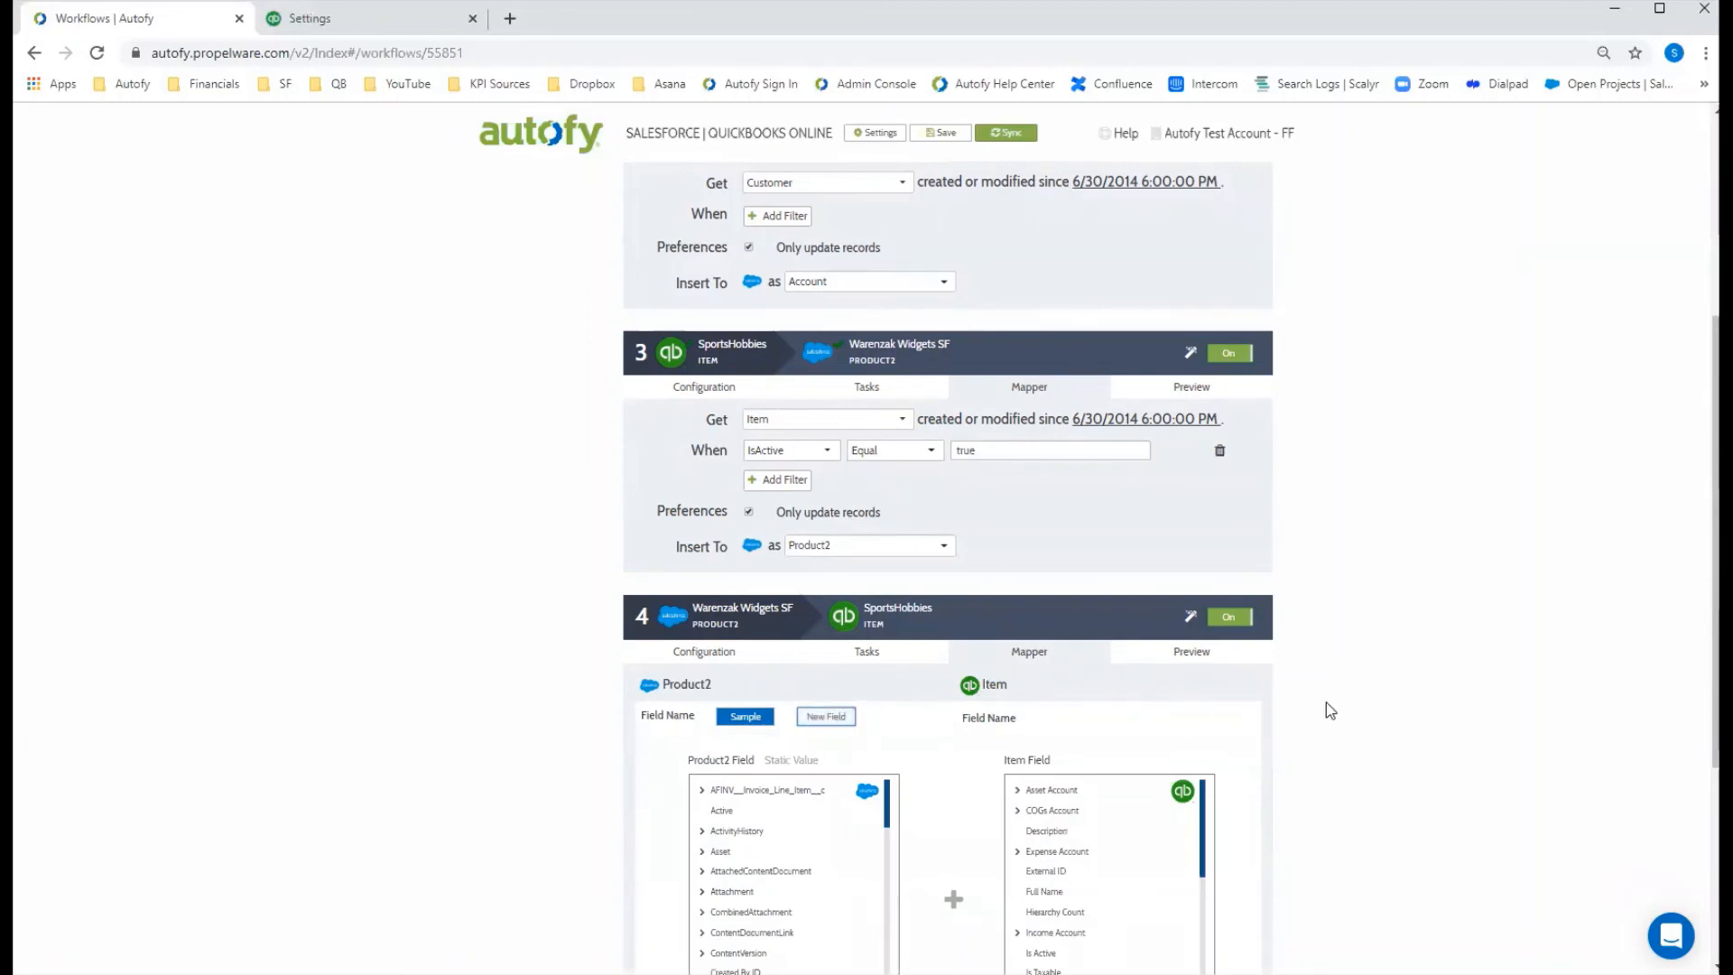
scroll(1335, 704, down, 2)
click(788, 565)
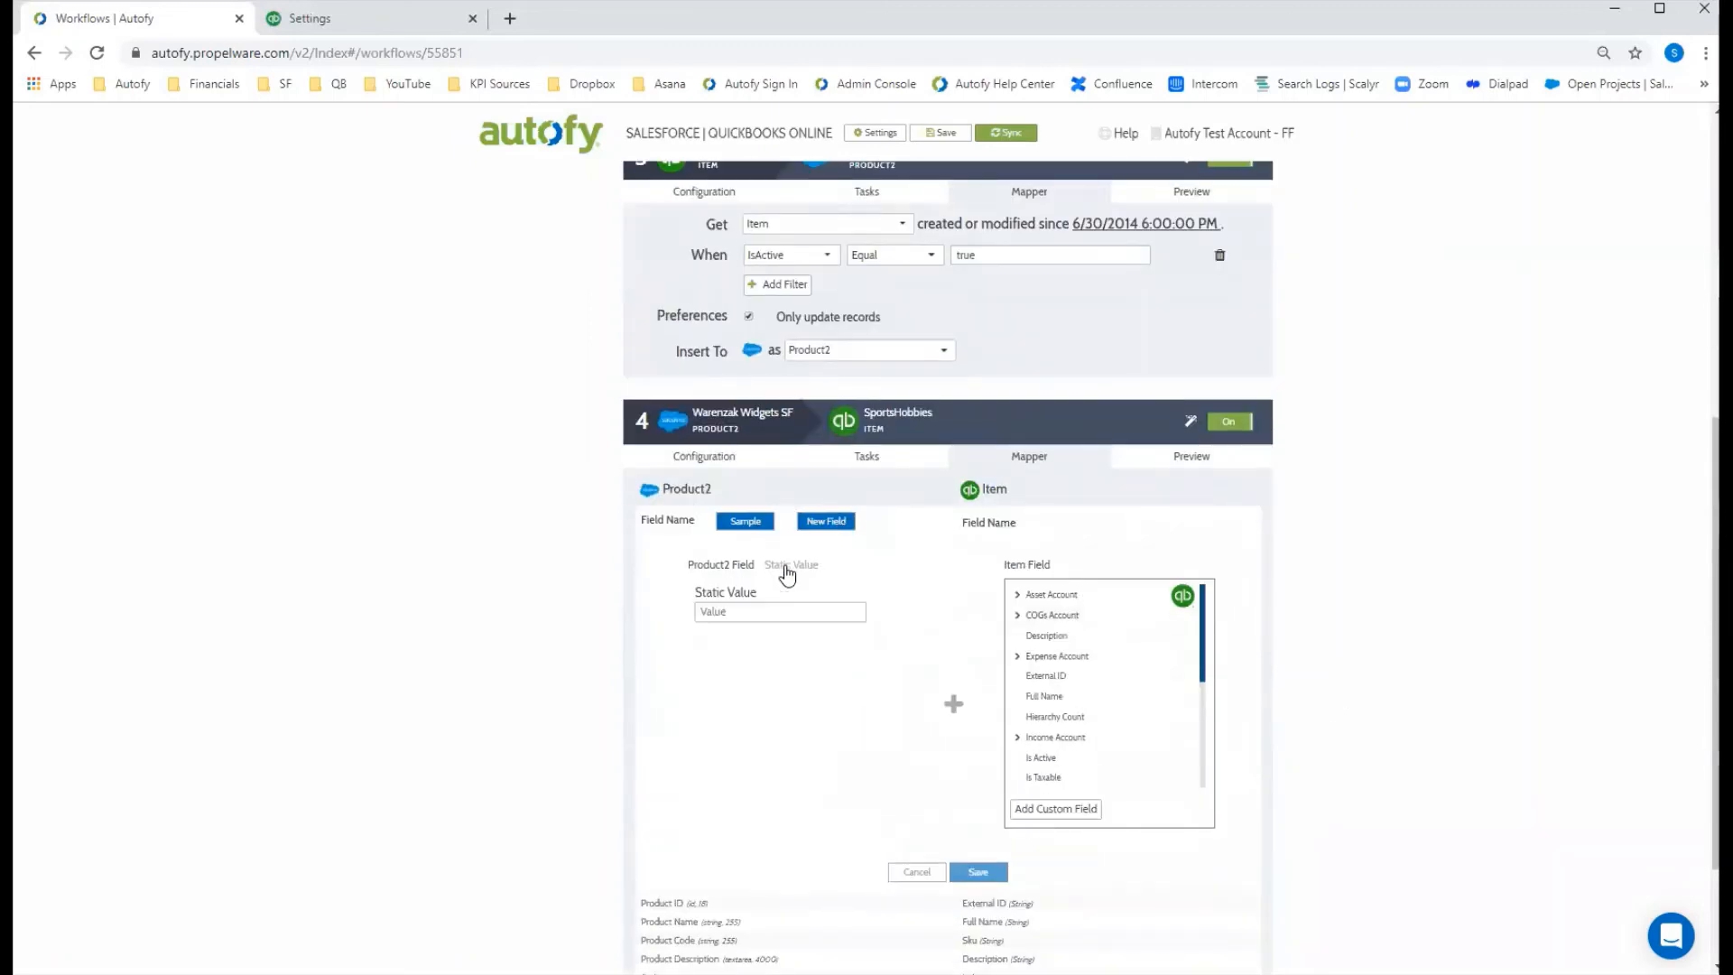
click(753, 617)
text(Co)
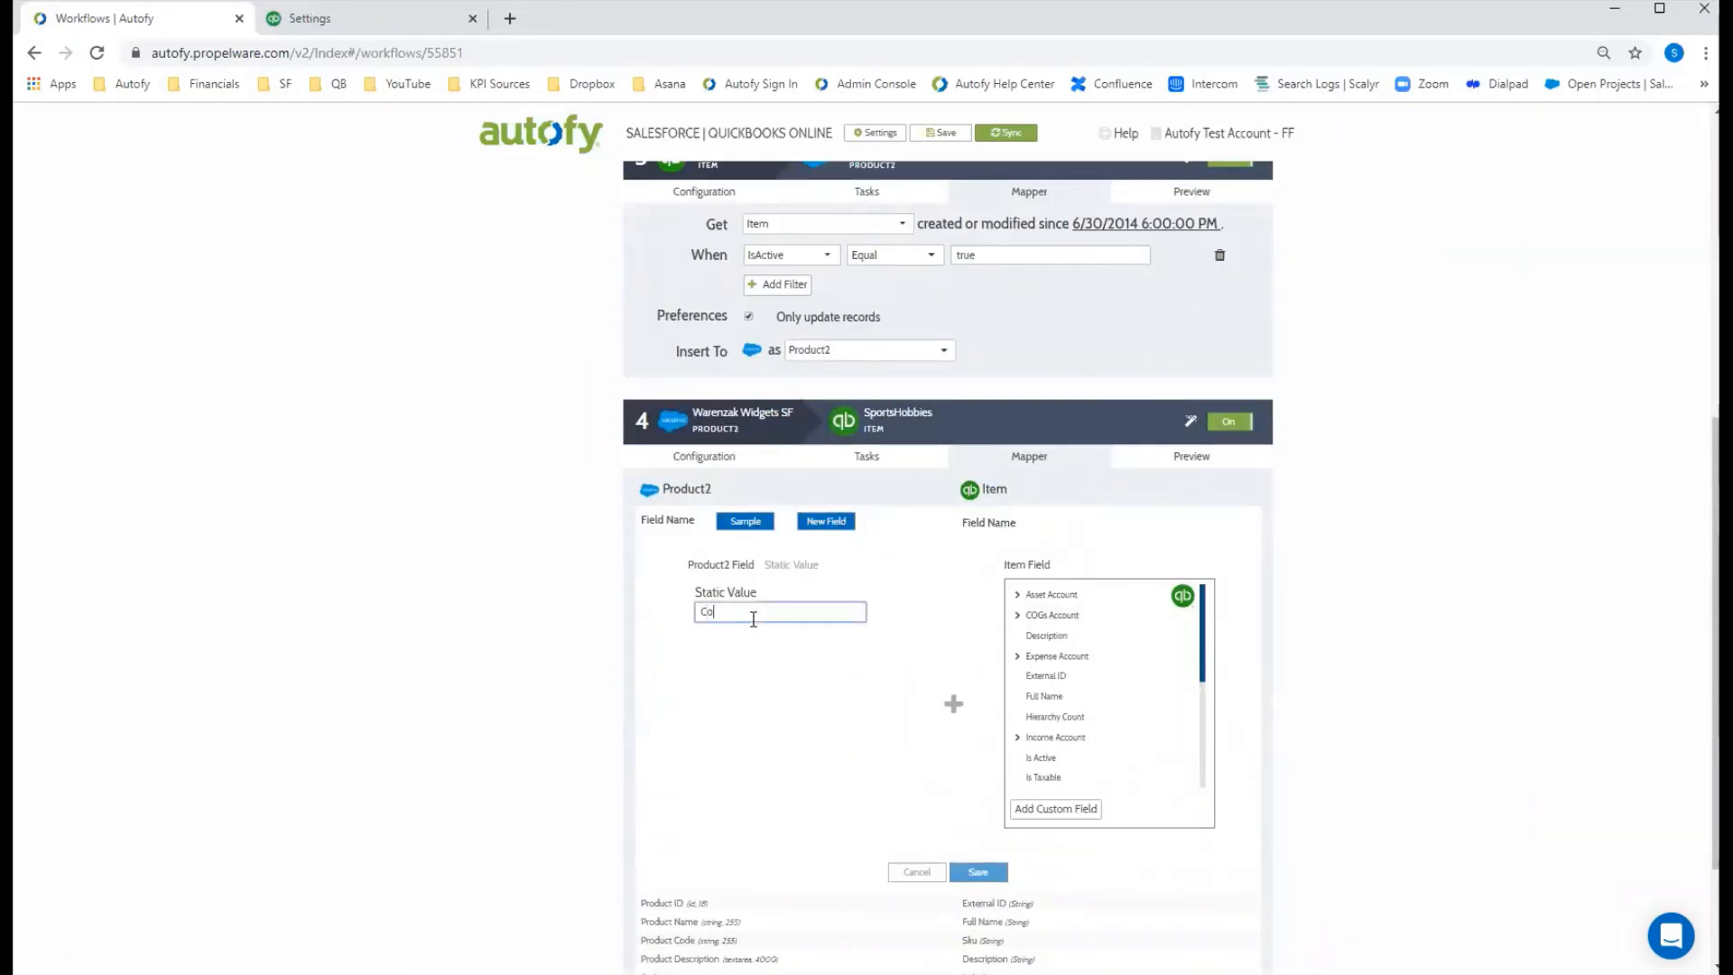
text(st of Goods Sold)
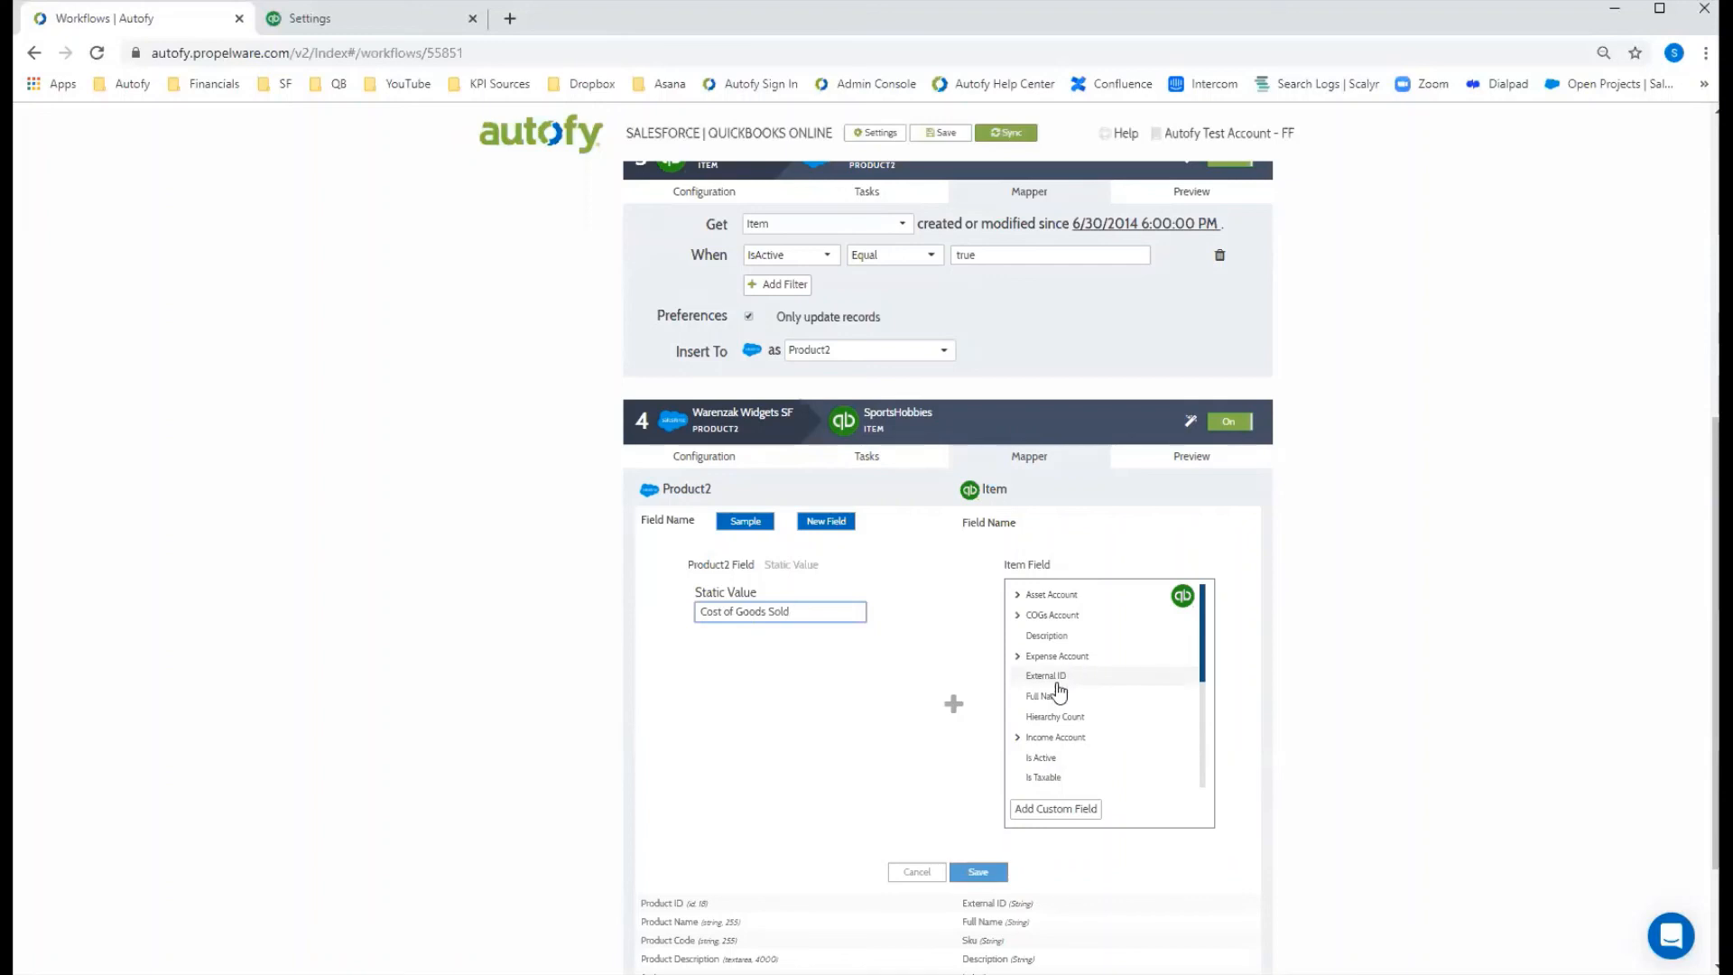
click(1027, 737)
click(1048, 758)
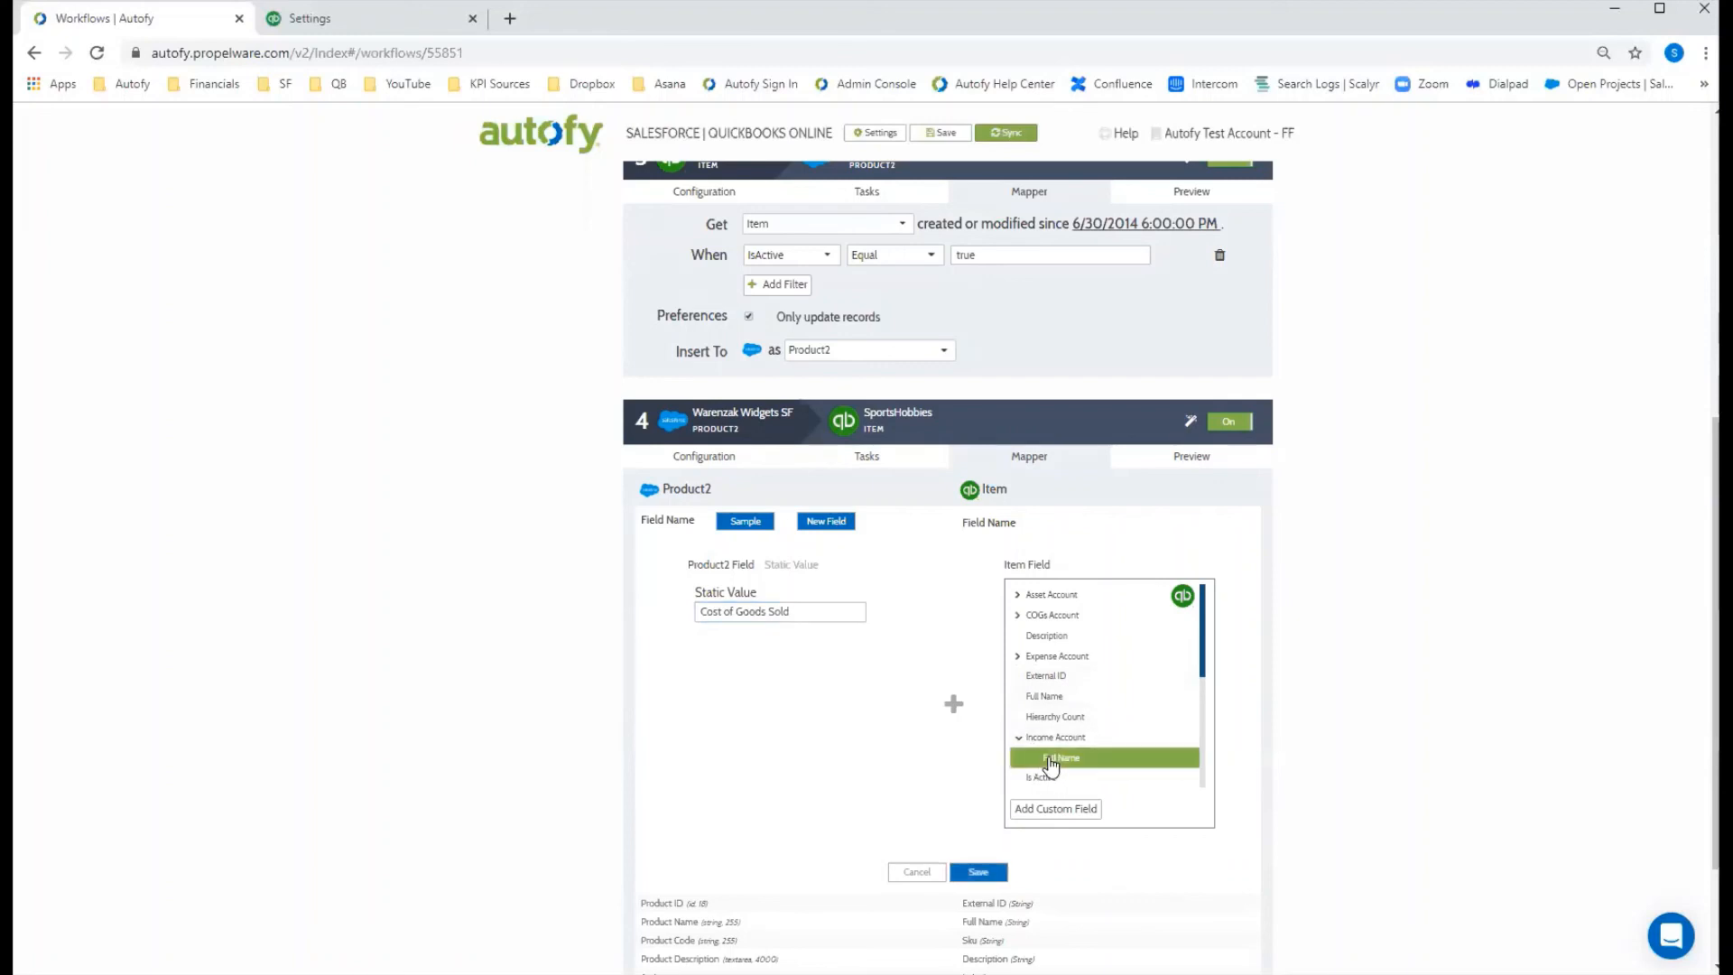
click(971, 872)
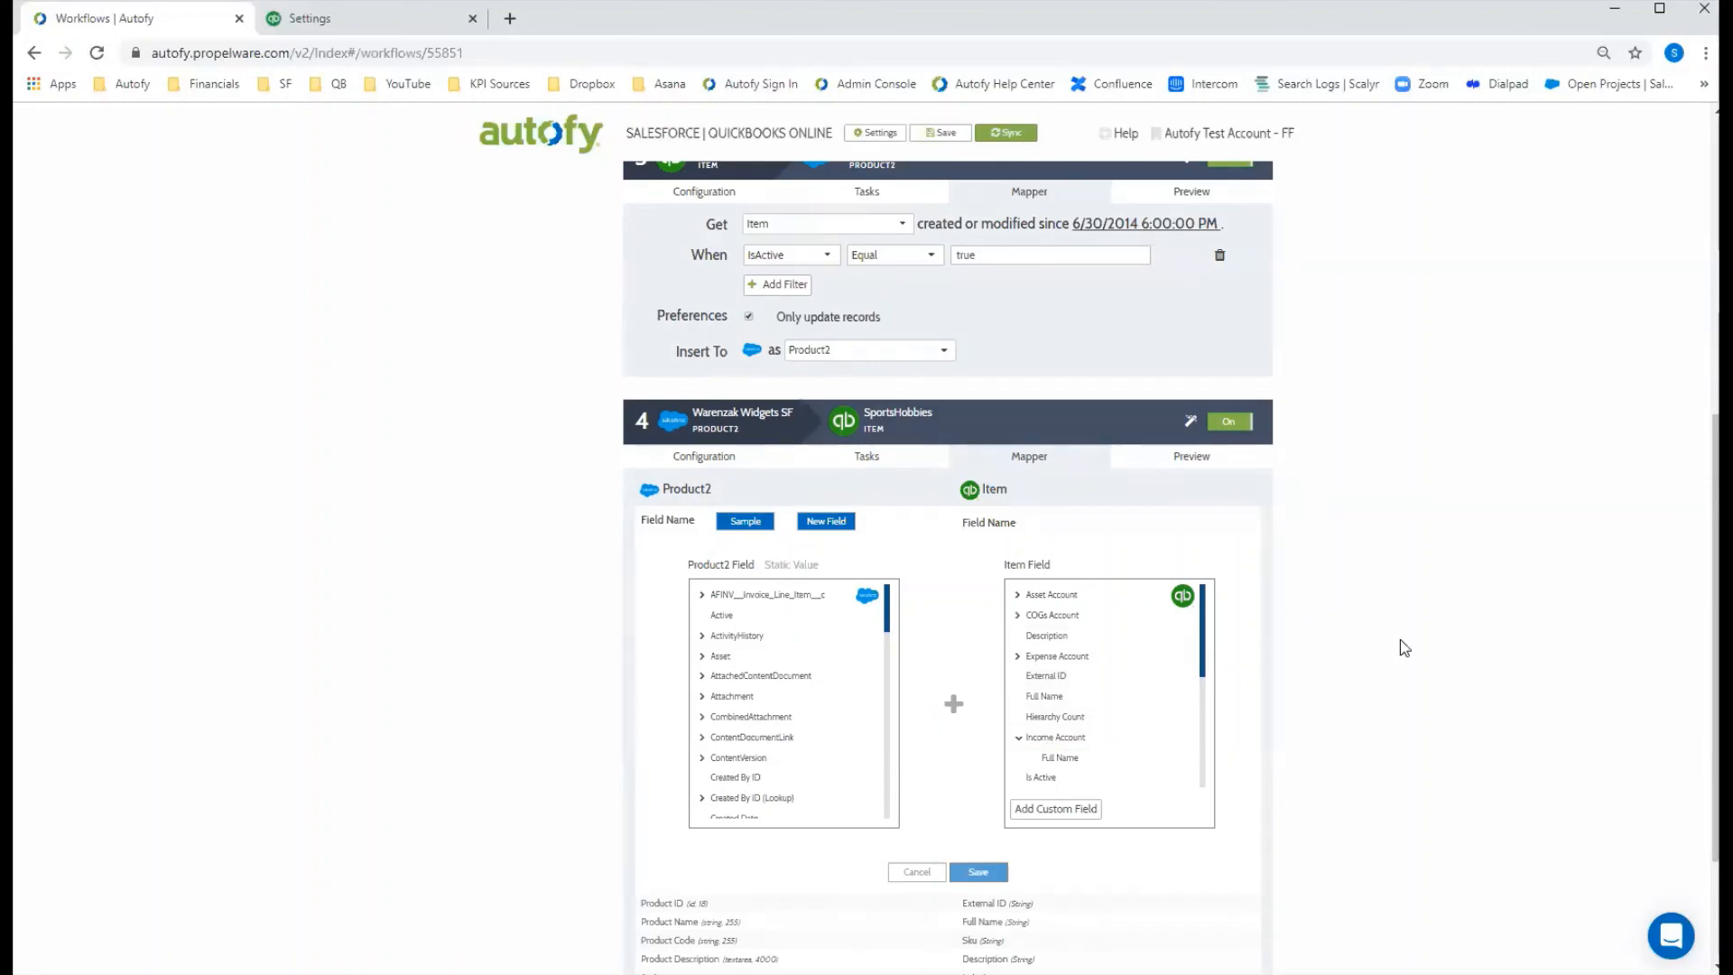
Reopen the field mapping of the Opportunity-to-Invoice workflow step
scroll(1401, 646, up, 3)
scroll(1401, 647, up, 5)
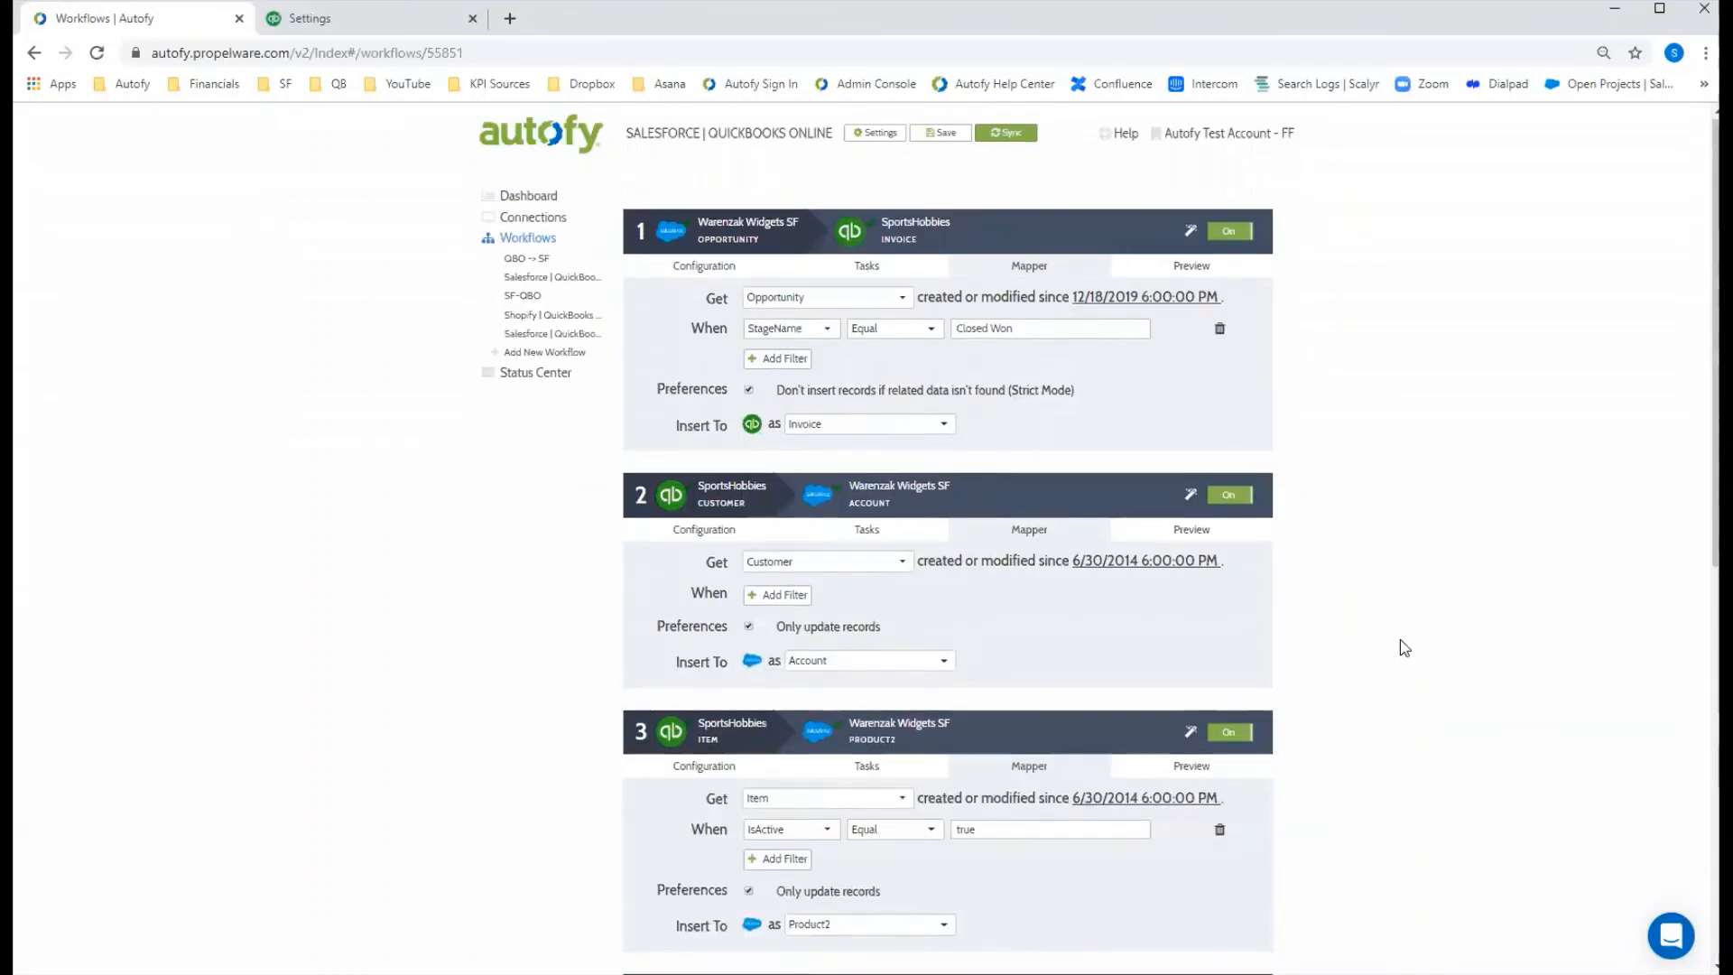
click(1042, 267)
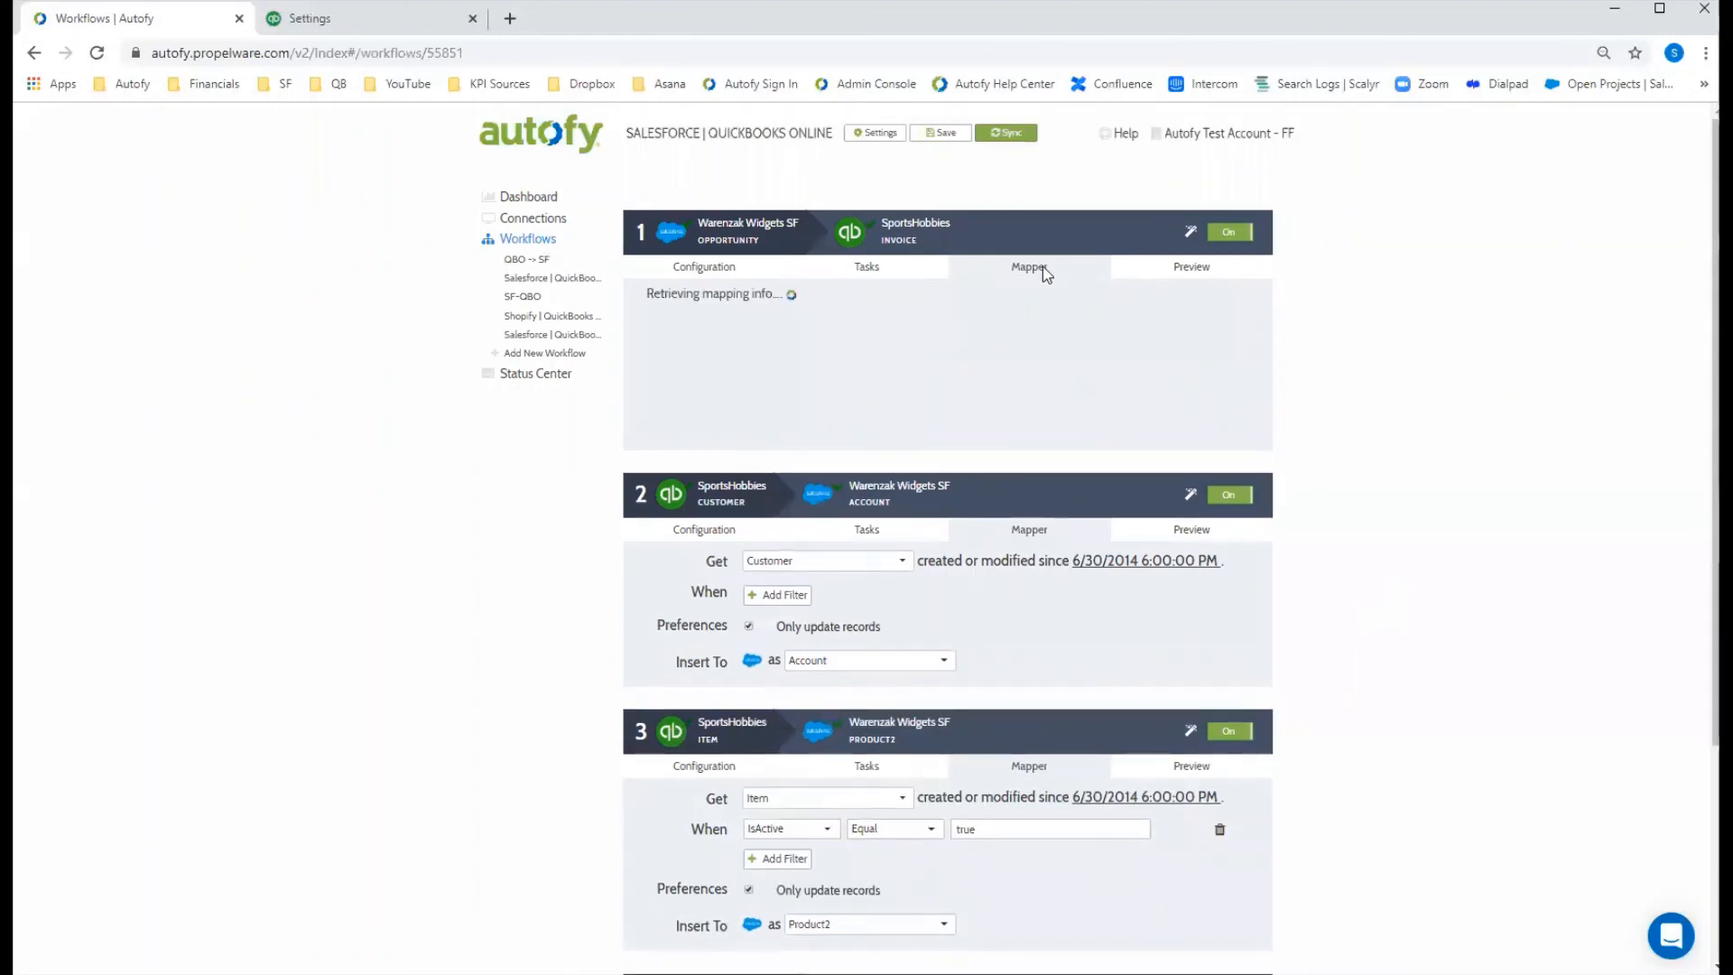